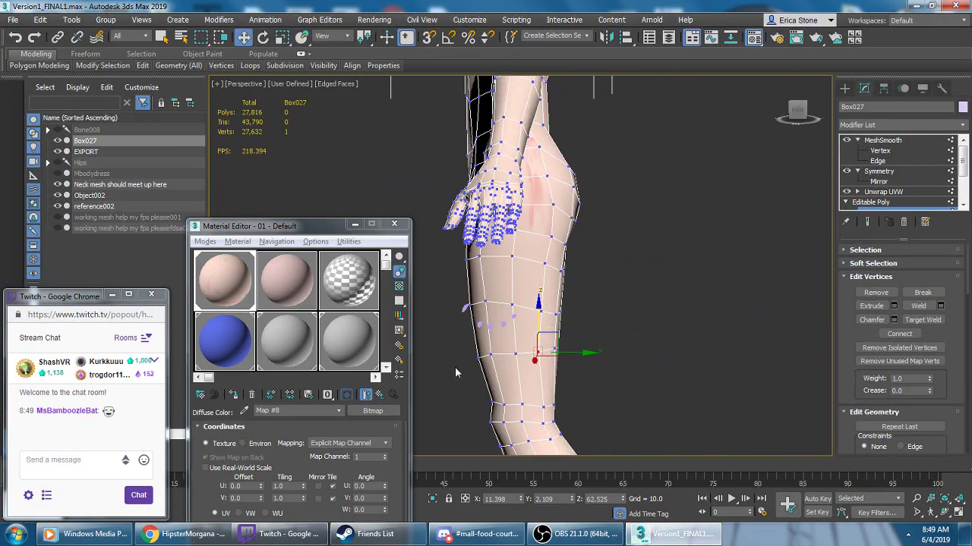
- Move Windows Media Player aside to show the 3ds Max character scene again
{"action": "middle_click_drag", "start_coordinate": [455, 373], "coordinate": [555, 325], "text": "alt"}
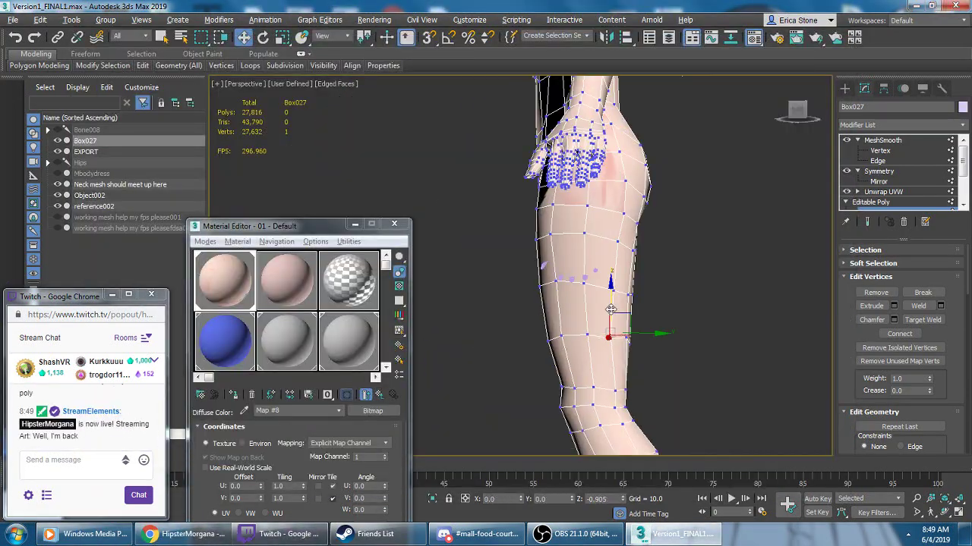
- Shift-drag Box027 into an instanced copy named 'trying something'
{"action": "scroll", "coordinate": [611, 303], "scroll_direction": "down", "scroll_amount": 5}
{"action": "left_click_drag", "start_coordinate": [622, 265], "coordinate": [702, 302], "text": "shift"}
{"action": "type", "text": "trying som,eth"}
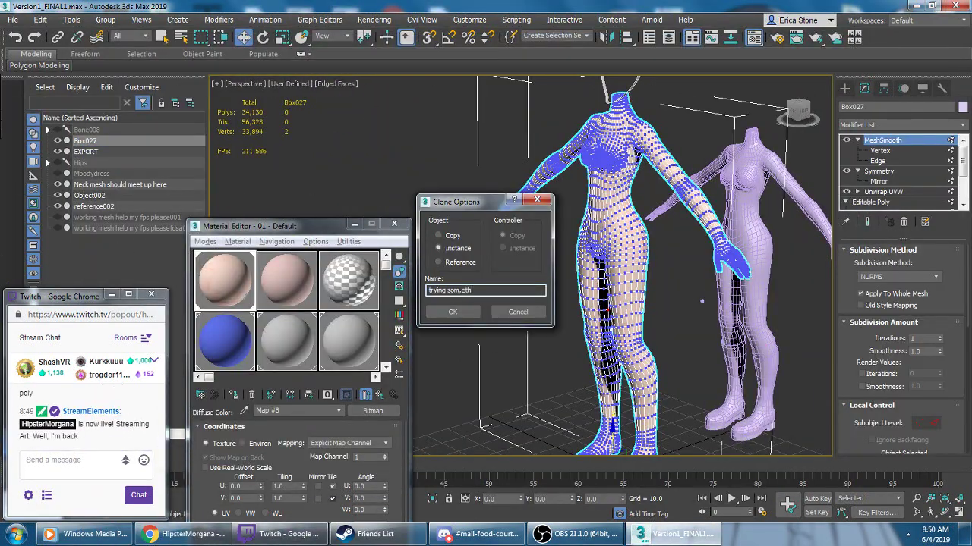
{"action": "key", "text": "BackSpace"}
{"action": "key", "text": "BackSpace"}
{"action": "key", "text": "BackSpace"}
{"action": "type", "text": "ething"}
{"action": "key", "text": "Return"}
- Hide the 'trying something' copy and reselect the original Box027 body
{"action": "middle_click_drag", "start_coordinate": [532, 265], "coordinate": [493, 251], "text": "alt"}
{"action": "scroll", "coordinate": [532, 266], "scroll_direction": "up", "scroll_amount": 4}
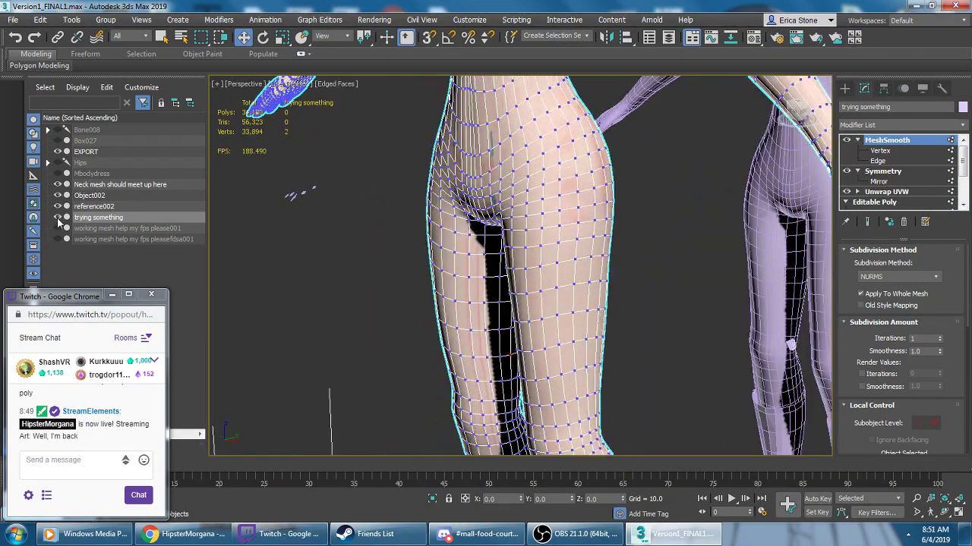
{"action": "left_click", "coordinate": [57, 217]}
{"action": "left_click", "coordinate": [57, 140]}
{"action": "middle_click_drag", "start_coordinate": [493, 303], "coordinate": [493, 133], "text": "alt"}
{"action": "scroll", "coordinate": [494, 133], "scroll_direction": "up", "scroll_amount": 3}
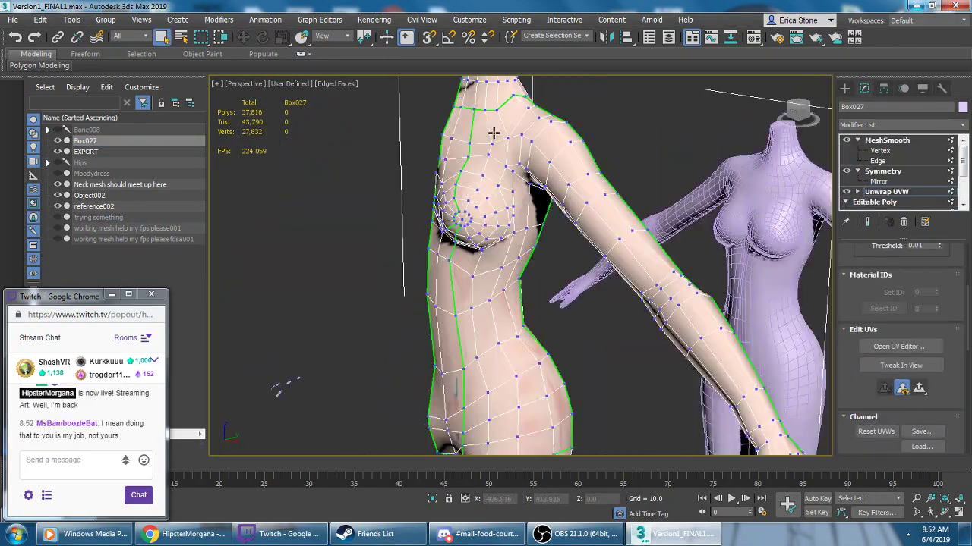
{"action": "scroll", "coordinate": [493, 133], "scroll_direction": "down", "scroll_amount": 6}
{"action": "scroll", "coordinate": [422, 226], "scroll_direction": "up", "scroll_amount": 5}
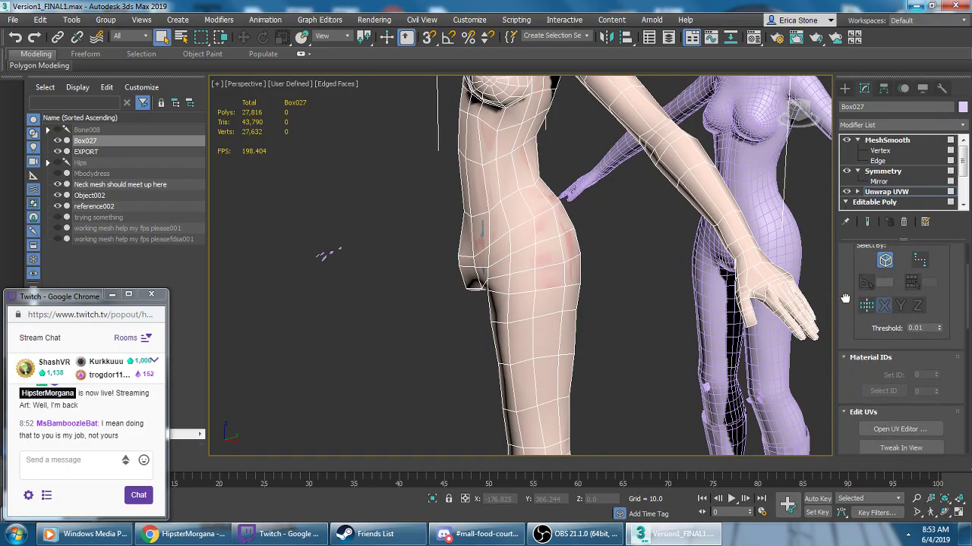
- Save the scene under a new file name and preview Box027 with smoothing on
{"action": "left_click", "coordinate": [12, 19]}
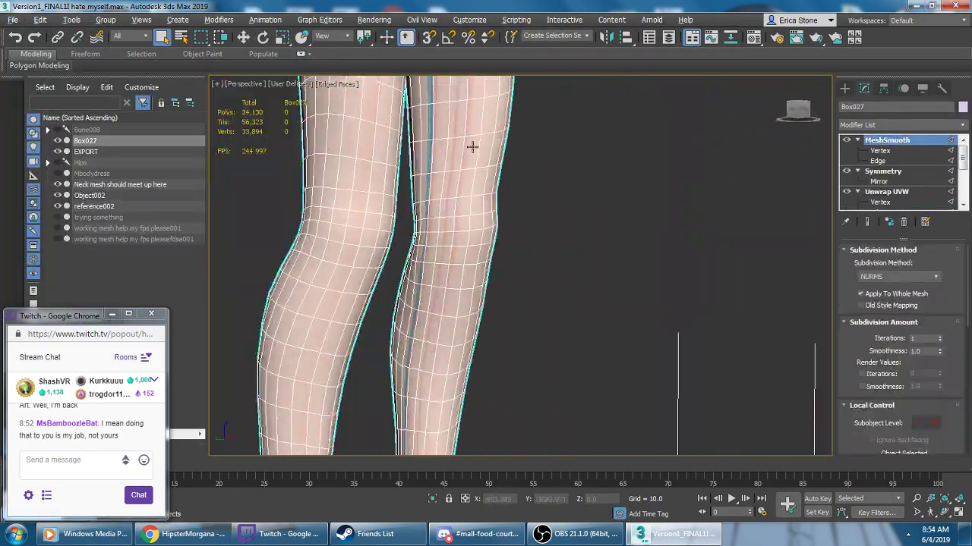
{"action": "left_click", "coordinate": [881, 201]}
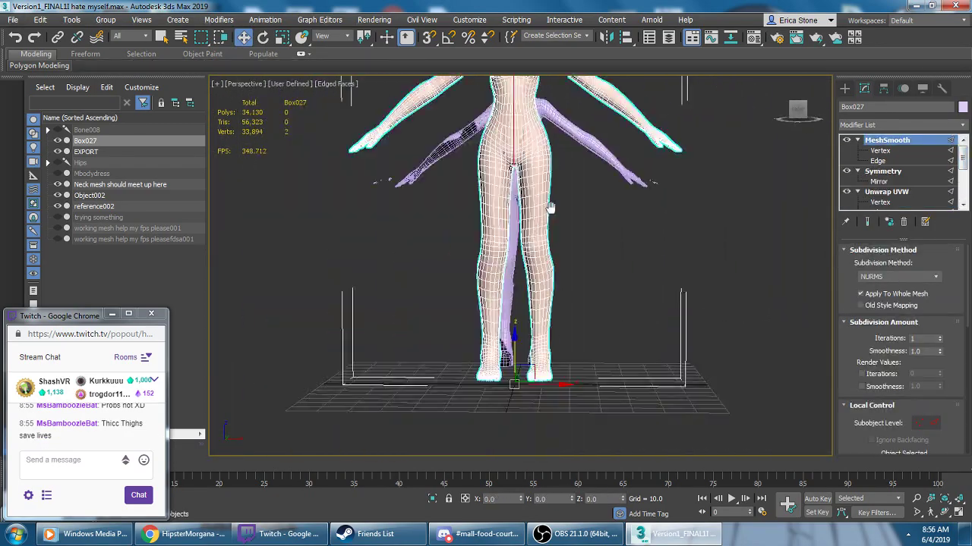
{"action": "scroll", "coordinate": [483, 327], "scroll_direction": "up", "scroll_amount": 5}
{"action": "mouse_move", "coordinate": [483, 327]}
{"action": "middle_mouse_down", "text": "alt"}
{"action": "mouse_move", "coordinate": [529, 220]}
{"action": "mouse_move", "coordinate": [448, 217]}
{"action": "mouse_move", "coordinate": [611, 271]}
{"action": "mouse_move", "coordinate": [398, 270]}
{"action": "mouse_move", "coordinate": [556, 215]}
{"action": "mouse_move", "coordinate": [466, 217]}
{"action": "mouse_move", "coordinate": [532, 197]}
{"action": "middle_mouse_up", "text": "alt"}
{"action": "scroll", "coordinate": [900, 163], "scroll_direction": "up", "scroll_amount": 2}
{"action": "left_click", "coordinate": [887, 140]}
{"action": "scroll", "coordinate": [562, 244], "scroll_direction": "down", "scroll_amount": 5}
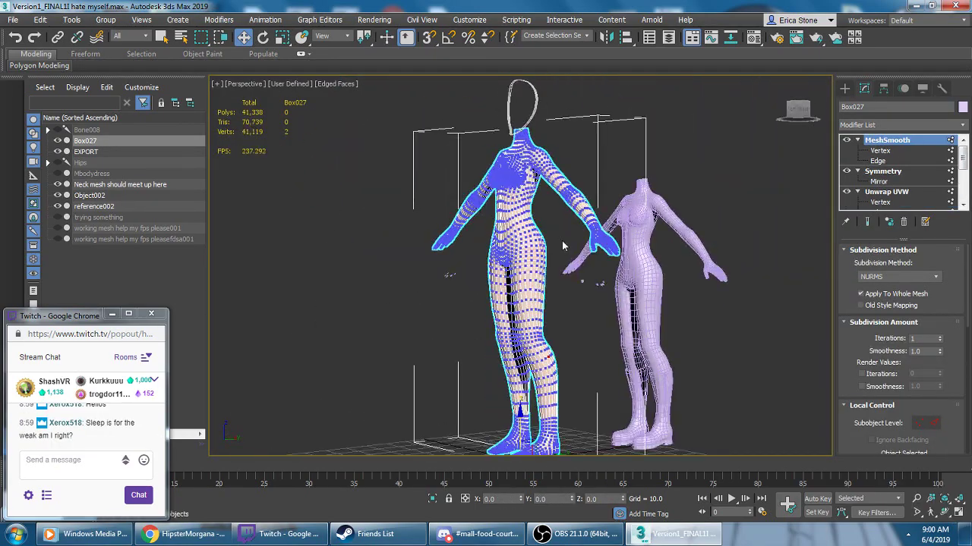
- Undo and step back through earlier views to vertex editing on the leg
{"action": "key", "text": "ctrl+z"}
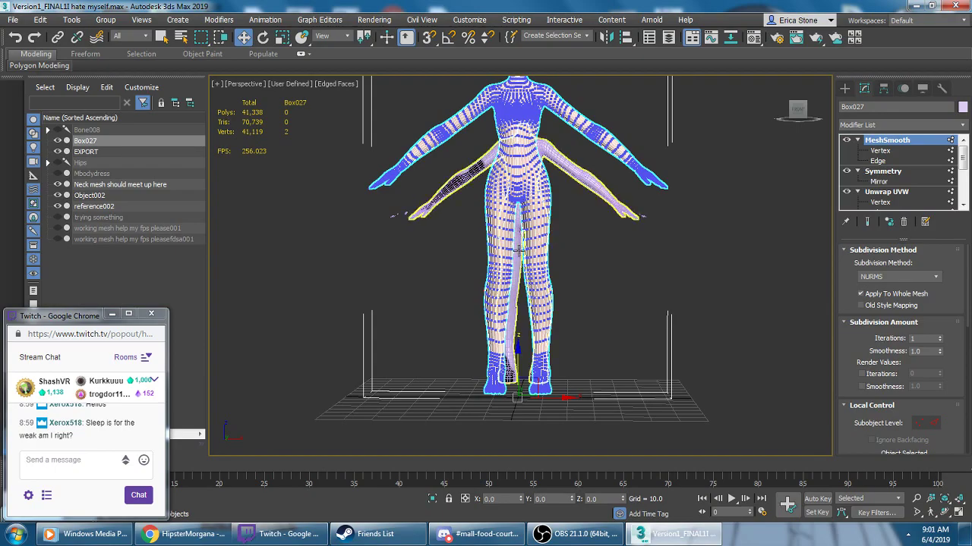
{"action": "key", "text": "shift+z"}
{"action": "middle_click_drag", "start_coordinate": [596, 284], "coordinate": [515, 343], "text": "alt"}
{"action": "key", "text": "ctrl+z"}
{"action": "key", "text": "ctrl+z"}
{"action": "key", "text": "shift+z"}
{"action": "key", "text": "ctrl+y"}
- Step back through earlier hip views to reselect a vertex on Box027's leg
{"action": "key", "text": "ctrl+z"}
{"action": "key", "text": "shift+z"}
{"action": "key", "text": "shift+z"}
{"action": "key", "text": "shift+z"}
{"action": "key", "text": "shift+z"}
{"action": "key", "text": "shift+z"}
{"action": "key", "text": "shift+z"}
{"action": "key", "text": "shift+z"}
{"action": "key", "text": "ctrl+z"}
{"action": "key", "text": "ctrl+z"}
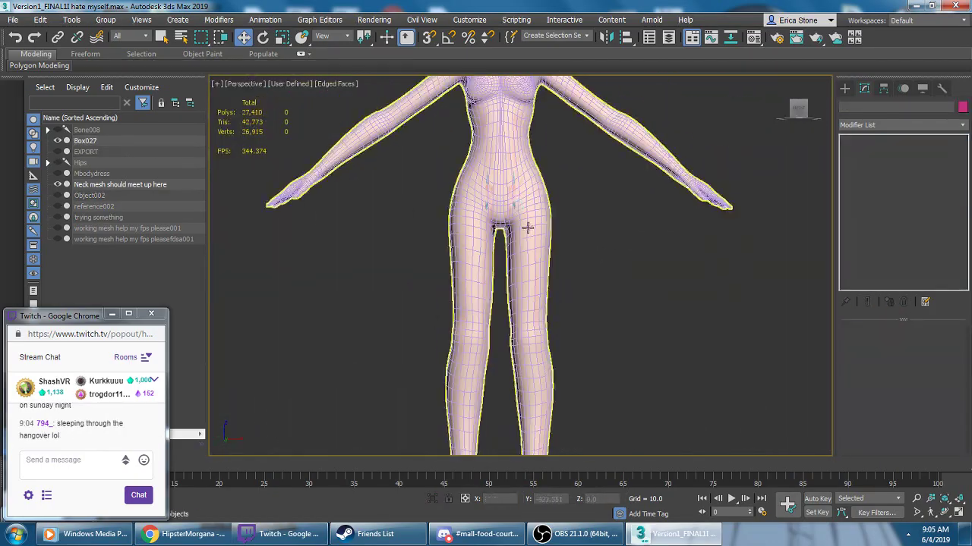
{"action": "key", "text": "ctrl+z"}
{"action": "key", "text": "shift+z"}
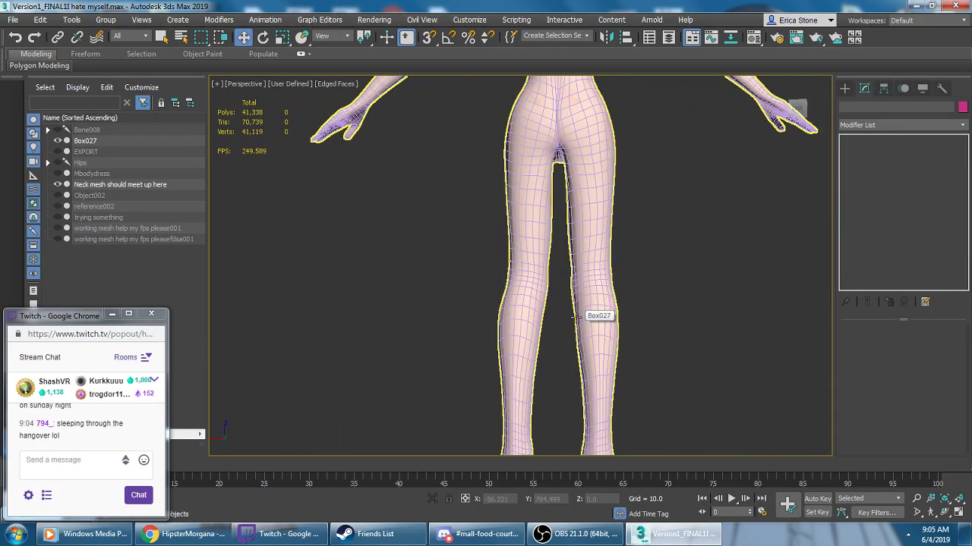
{"action": "key", "text": "ctrl+z"}
{"action": "key", "text": "shift+z"}
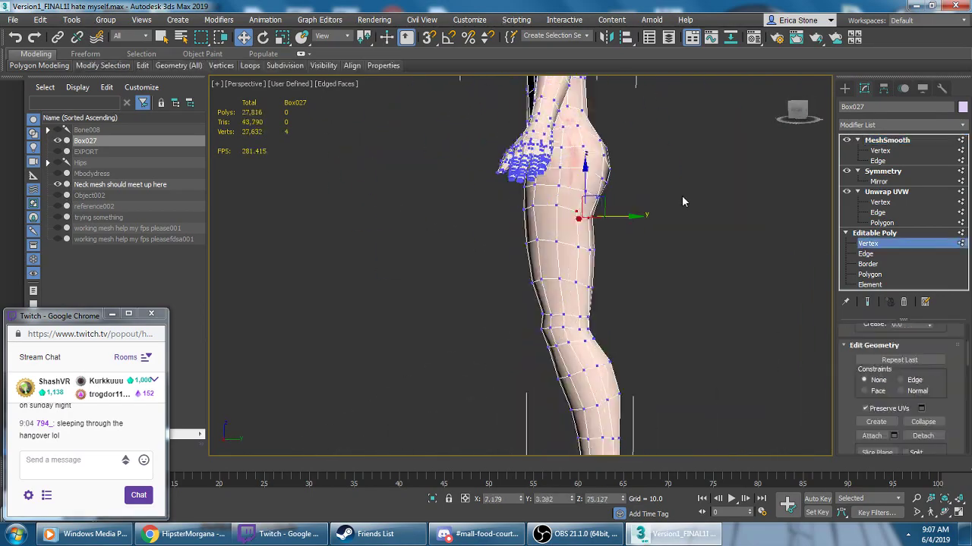
- Step through previous full-body views and return to Vertex level on the leg
{"action": "key", "text": "shift+z"}
{"action": "key", "text": "shift+z"}
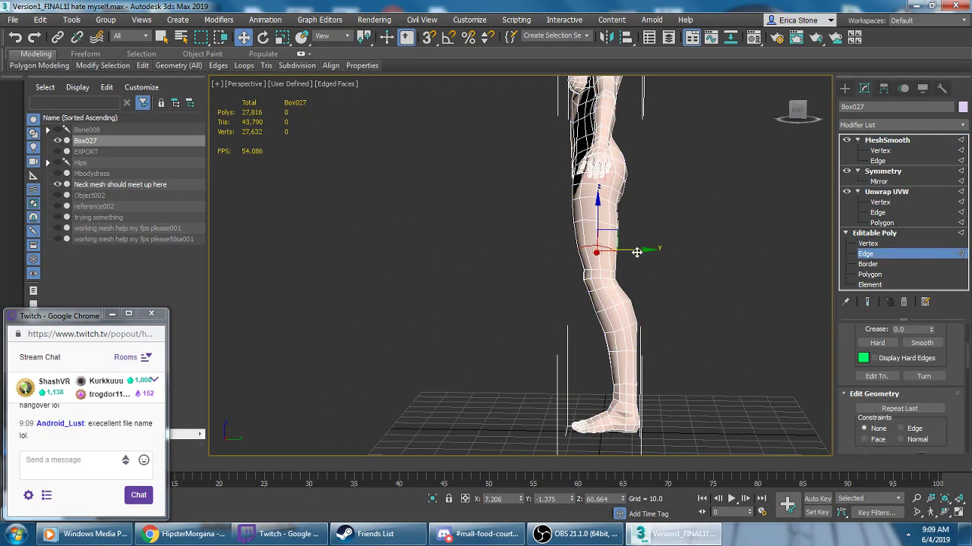
{"action": "key", "text": "shift+z"}
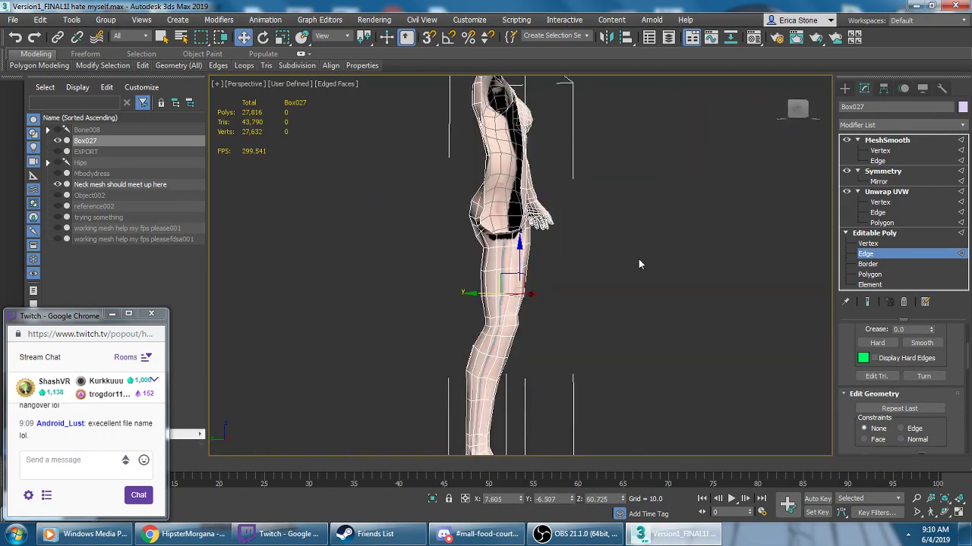
{"action": "key", "text": "shift+z"}
{"action": "key", "text": "1"}
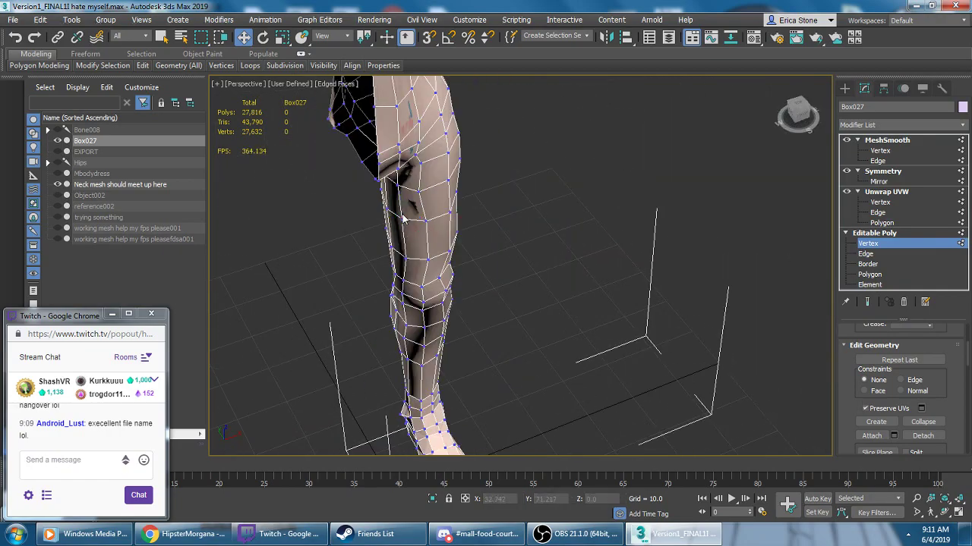
{"action": "middle_click_drag", "start_coordinate": [343, 221], "coordinate": [537, 224], "text": "alt"}
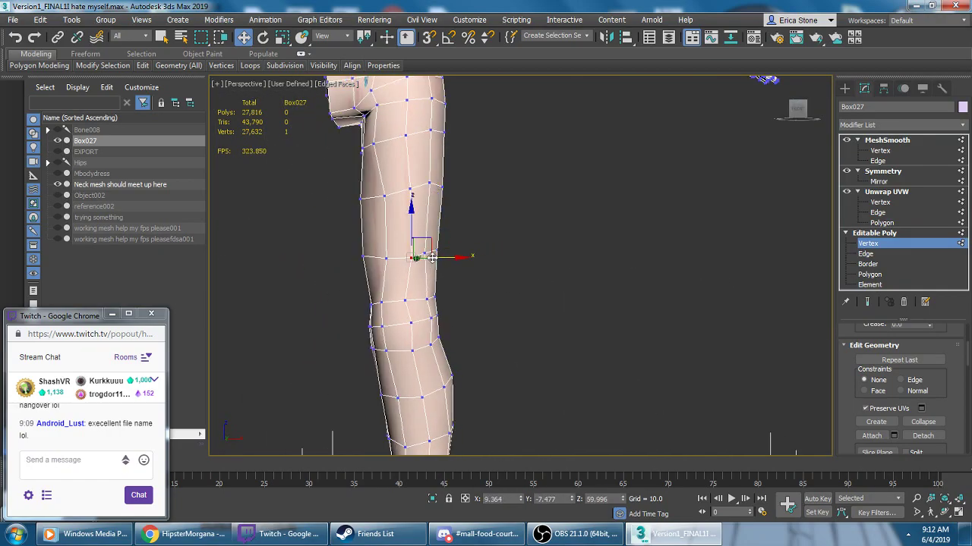
{"action": "key", "text": "shift+z"}
{"action": "key", "text": "shift+z"}
{"action": "key", "text": "shift+z"}
{"action": "key", "text": "shift+z"}
{"action": "key", "text": "shift+z"}
{"action": "key", "text": "shift+z"}
{"action": "key", "text": "shift+z"}
{"action": "key", "text": "shift+z"}
{"action": "key", "text": "shift+z"}
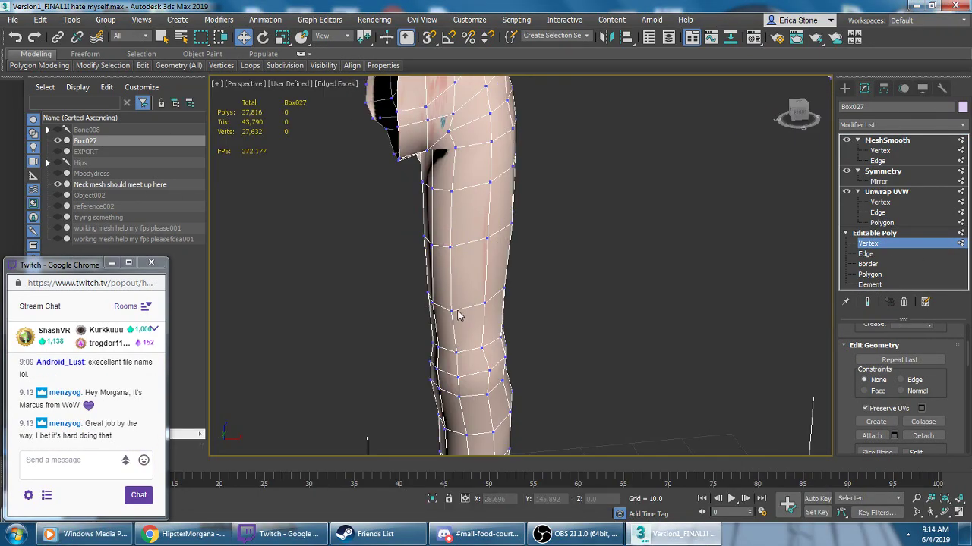
- Cycle through earlier arm and leg views, then re-enter vertex editing
{"action": "key", "text": "shift+z"}
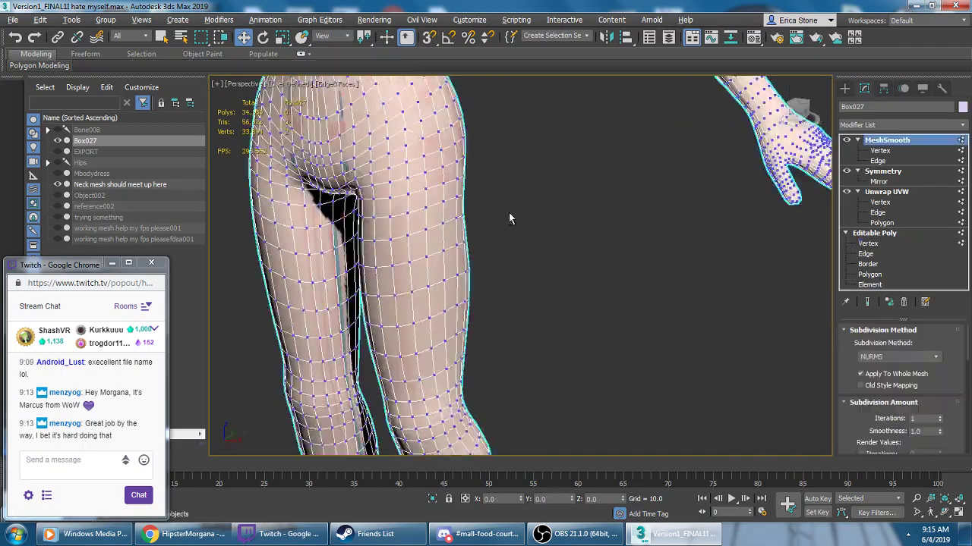
{"action": "key", "text": "shift+z"}
{"action": "key", "text": "shift+z"}
{"action": "key", "text": "shift+z"}
{"action": "key", "text": "shift+z"}
{"action": "key", "text": "shift+z"}
{"action": "key", "text": "shift+z"}
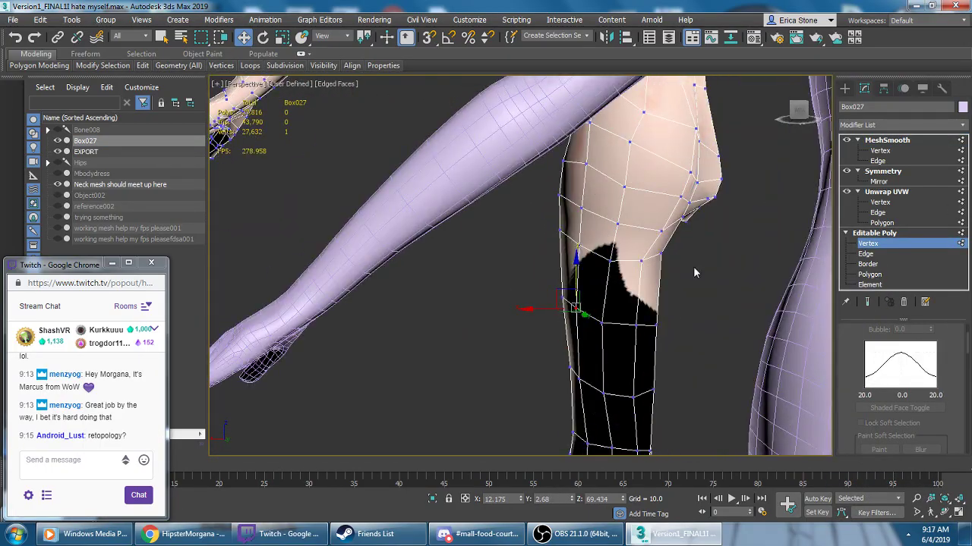
{"action": "key", "text": "shift+z"}
{"action": "key", "text": "shift+z"}
{"action": "key", "text": "shift+z"}
{"action": "key", "text": "shift+z"}
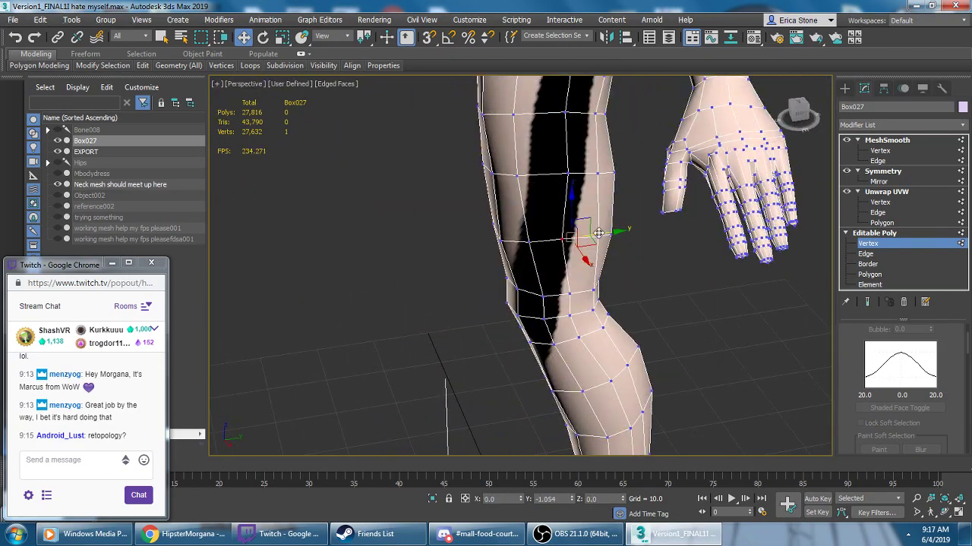
{"action": "key", "text": "shift+z"}
{"action": "key", "text": "shift+z"}
{"action": "key", "text": "shift+z"}
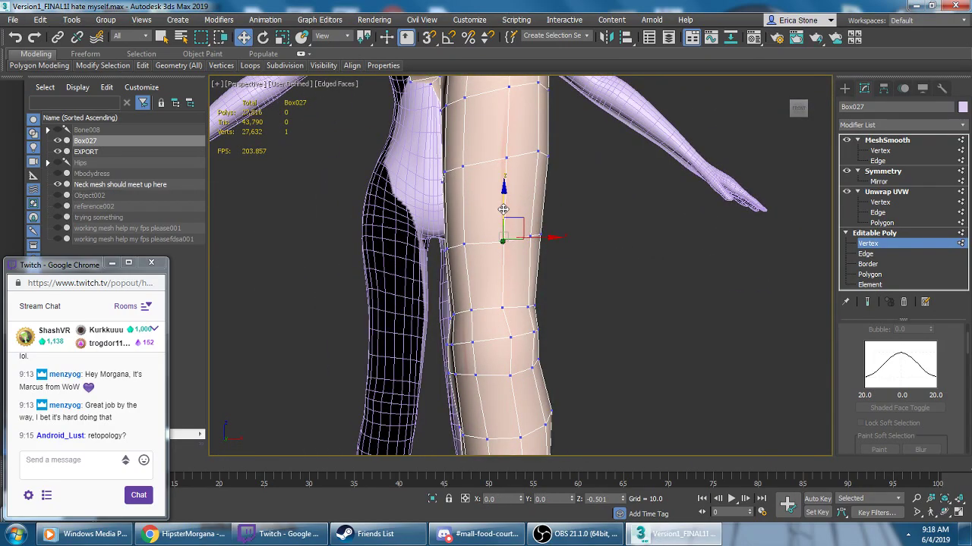
{"action": "key", "text": "shift+z"}
{"action": "key", "text": "shift+z"}
{"action": "key", "text": "shift+z"}
{"action": "key", "text": "shift+z"}
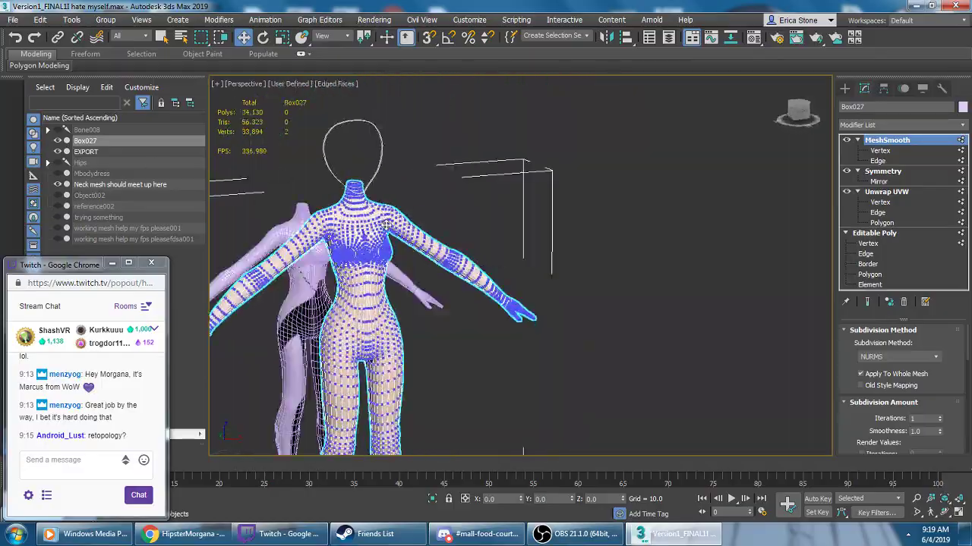
{"action": "key", "text": "shift+z"}
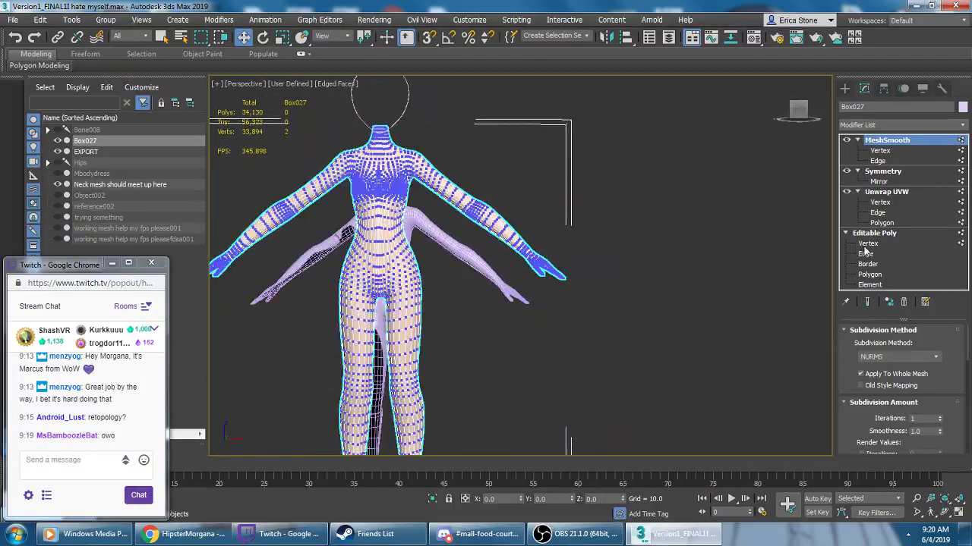
{"action": "left_click", "coordinate": [866, 244]}
- Step through earlier views of the head, hip, arm and torso
{"action": "key", "text": "shift+z"}
{"action": "key", "text": "shift+z"}
{"action": "key", "text": "shift+z"}
{"action": "key", "text": "shift+z"}
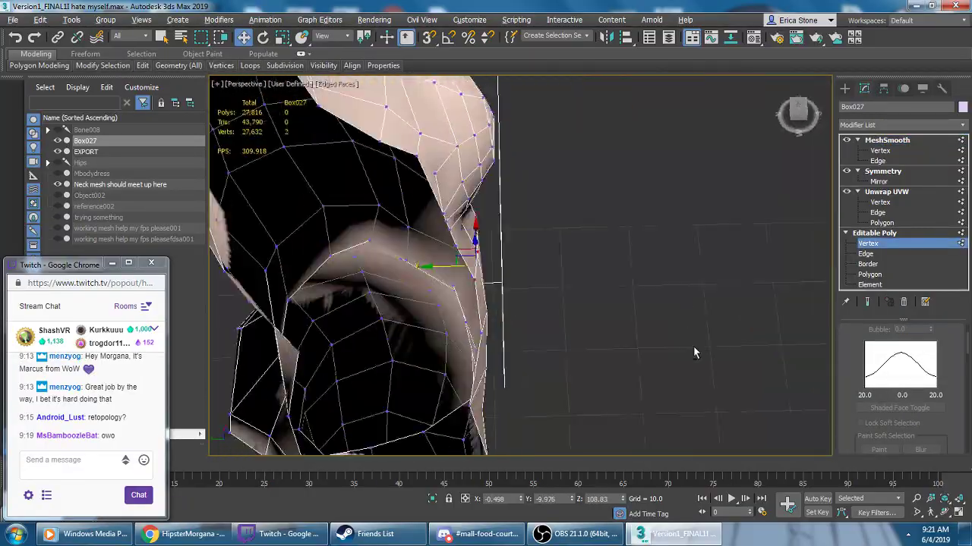
{"action": "key", "text": "shift+z"}
{"action": "key", "text": "shift+z"}
{"action": "key", "text": "shift+z"}
{"action": "key", "text": "shift+z"}
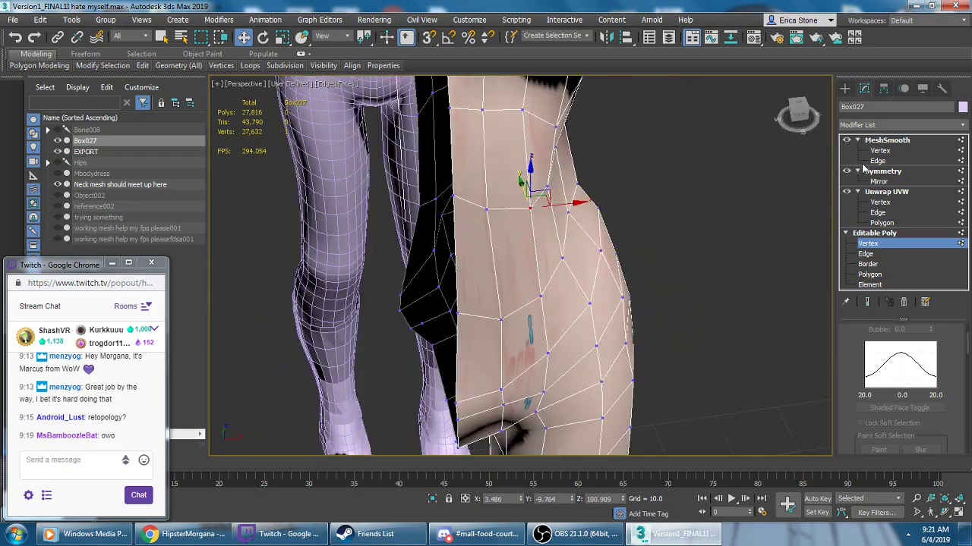
{"action": "key", "text": "shift+z"}
{"action": "key", "text": "shift+z"}
{"action": "key", "text": "shift+z"}
{"action": "key", "text": "shift+z"}
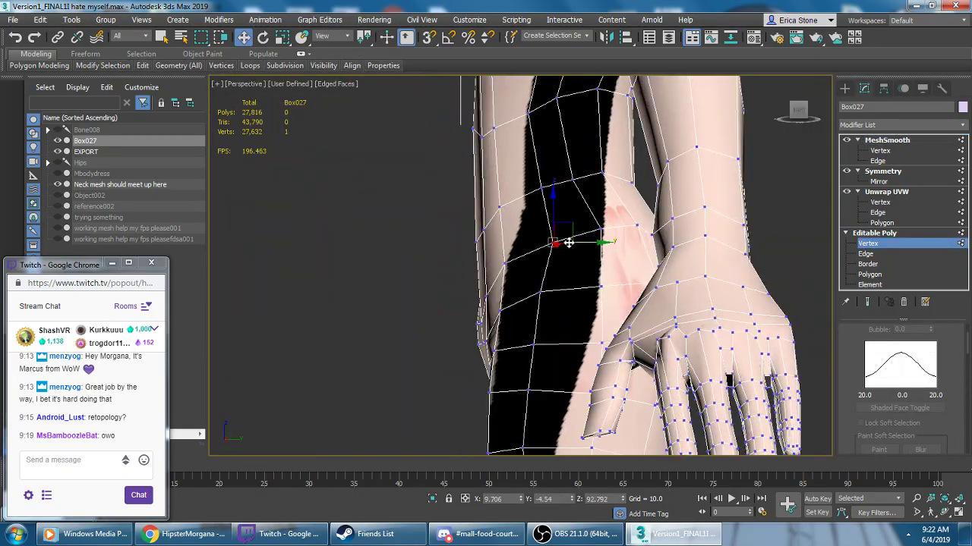
{"action": "key", "text": "shift+z"}
{"action": "key", "text": "shift+z"}
{"action": "key", "text": "shift+z"}
{"action": "key", "text": "shift+z"}
{"action": "key", "text": "shift+z"}
{"action": "key", "text": "shift+z"}
{"action": "key", "text": "shift+z"}
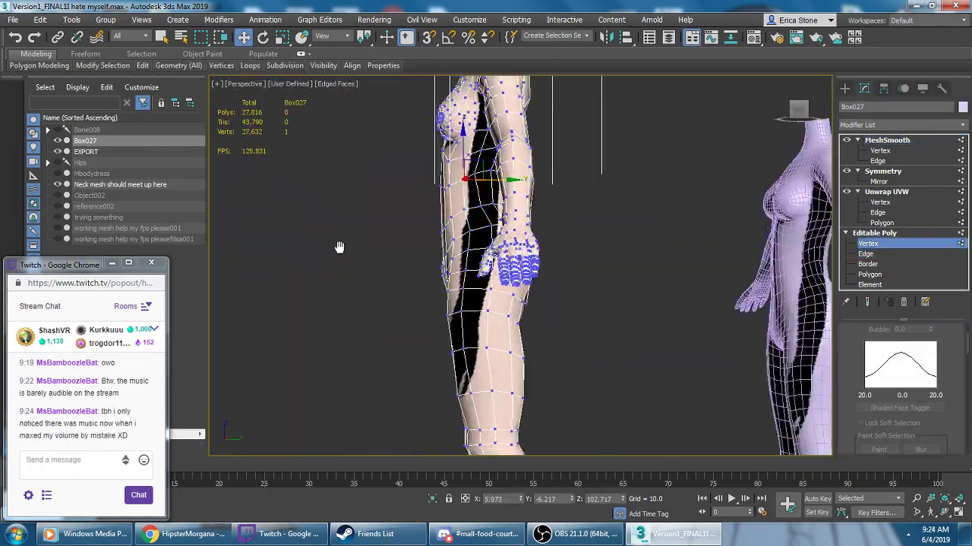
{"action": "key", "text": "shift+z"}
{"action": "key", "text": "shift+z"}
{"action": "key", "text": "shift+z"}
{"action": "key", "text": "shift+z"}
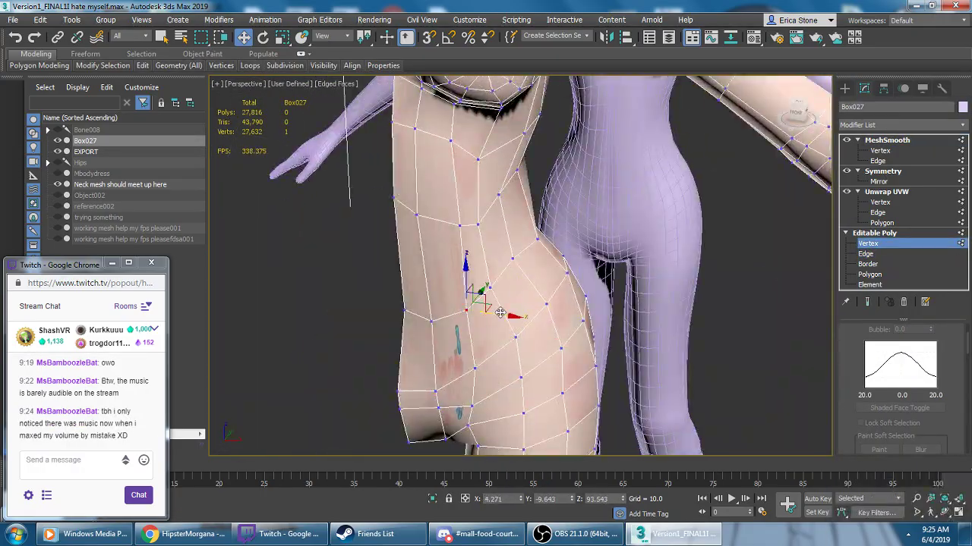
{"action": "key", "text": "shift+z"}
{"action": "key", "text": "shift+z"}
{"action": "key", "text": "shift+z"}
- Orbit both bodies, preview smoothing, and return to vertex editing on the torso
{"action": "key", "text": "shift+z"}
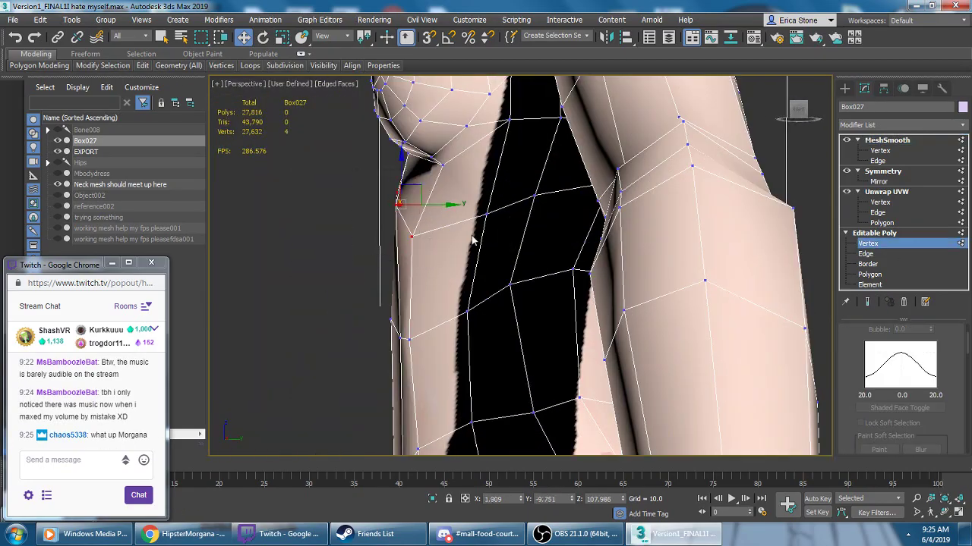
{"action": "key", "text": "shift+z"}
{"action": "key", "text": "shift+z"}
{"action": "key", "text": "shift+z"}
{"action": "left_click_drag", "start_coordinate": [58, 258], "coordinate": [58, 226]}
{"action": "key", "text": "shift+z"}
{"action": "left_click", "coordinate": [886, 141]}
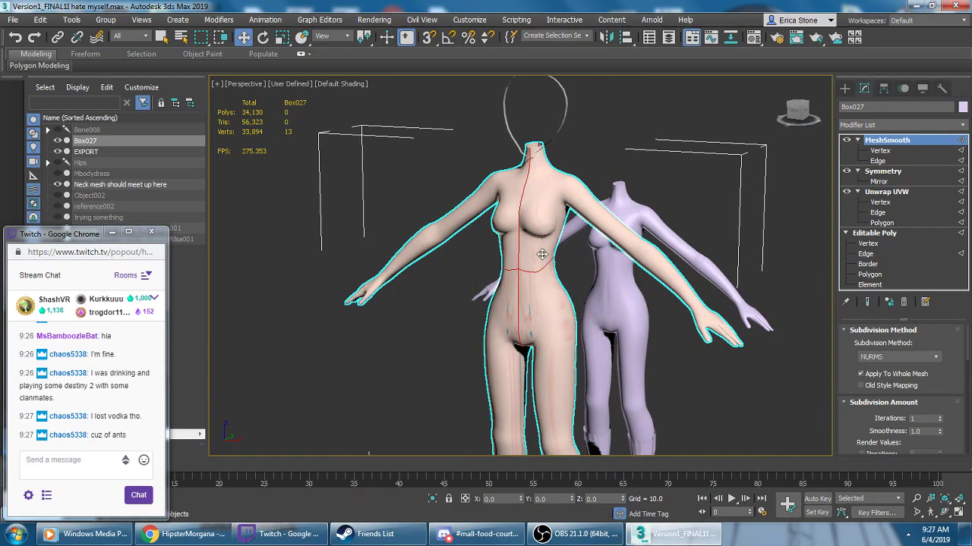
{"action": "left_click", "coordinate": [867, 243]}
{"action": "key", "text": "shift+z"}
{"action": "key", "text": "shift+z"}
{"action": "key", "text": "shift+z"}
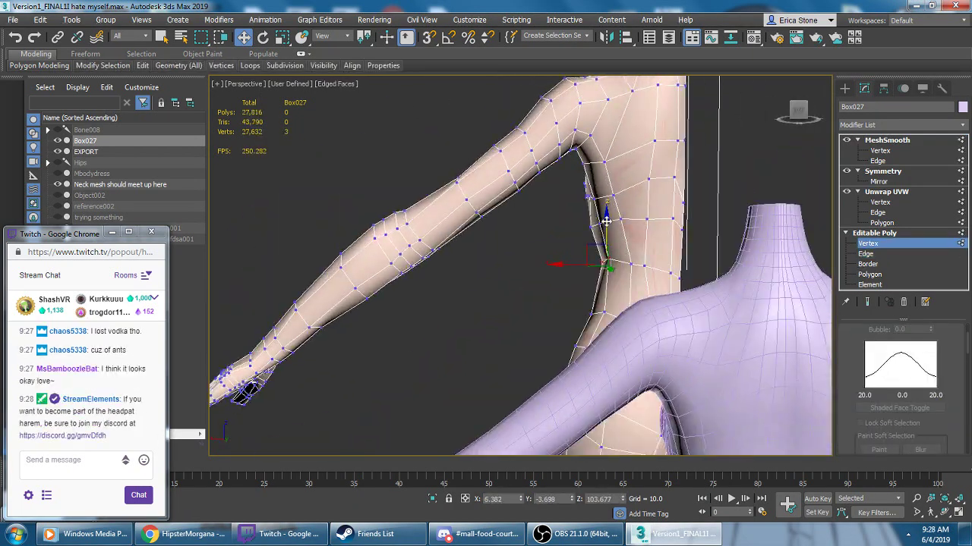
{"action": "key", "text": "shift+z"}
{"action": "key", "text": "shift+z"}
{"action": "key", "text": "shift+z"}
{"action": "key", "text": "shift+z"}
{"action": "left_click", "coordinate": [473, 188]}
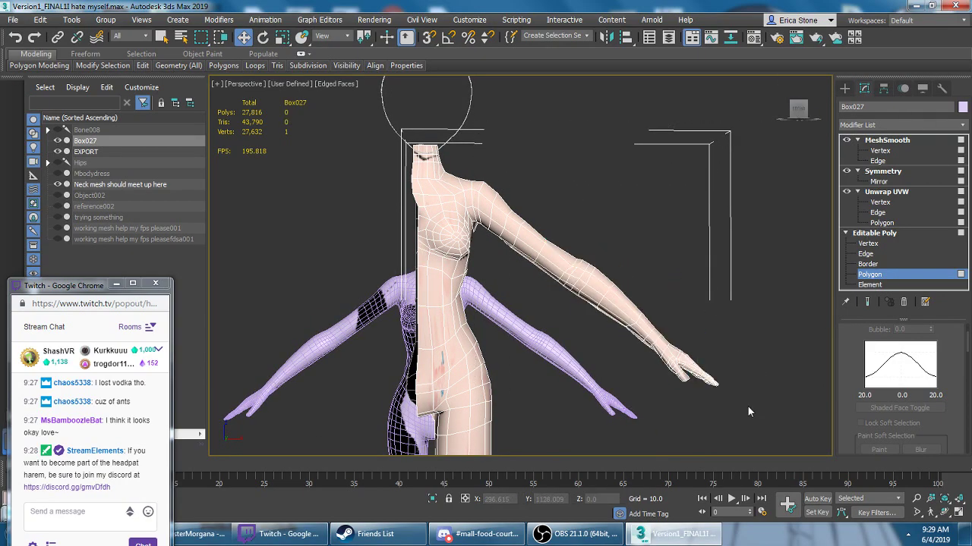
{"action": "key", "text": "shift+z"}
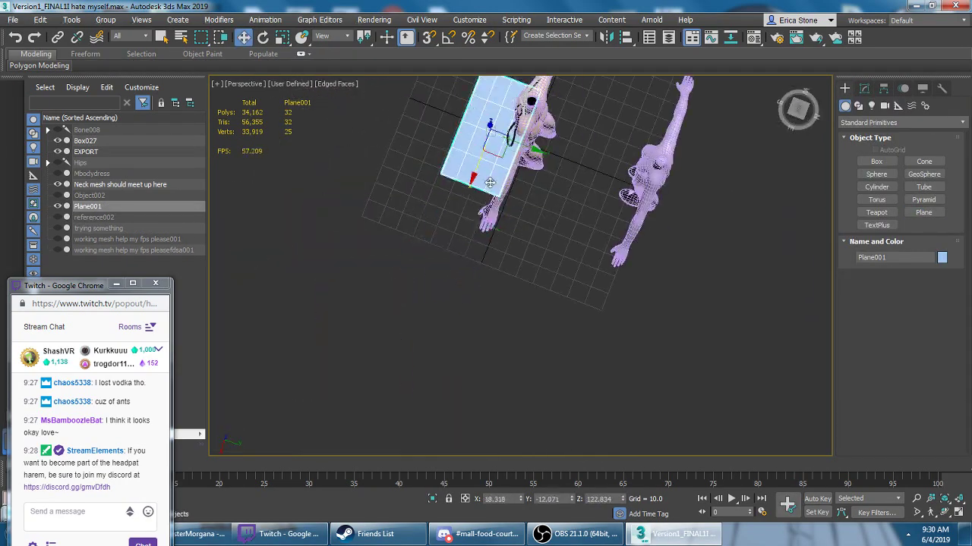
- Activate the Move tool and preview the smoothed body before returning to vertices
{"action": "key", "text": "shift+z"}
{"action": "key", "text": "shift+z"}
{"action": "key", "text": "shift+z"}
{"action": "key", "text": "shift+z"}
{"action": "key", "text": "w"}
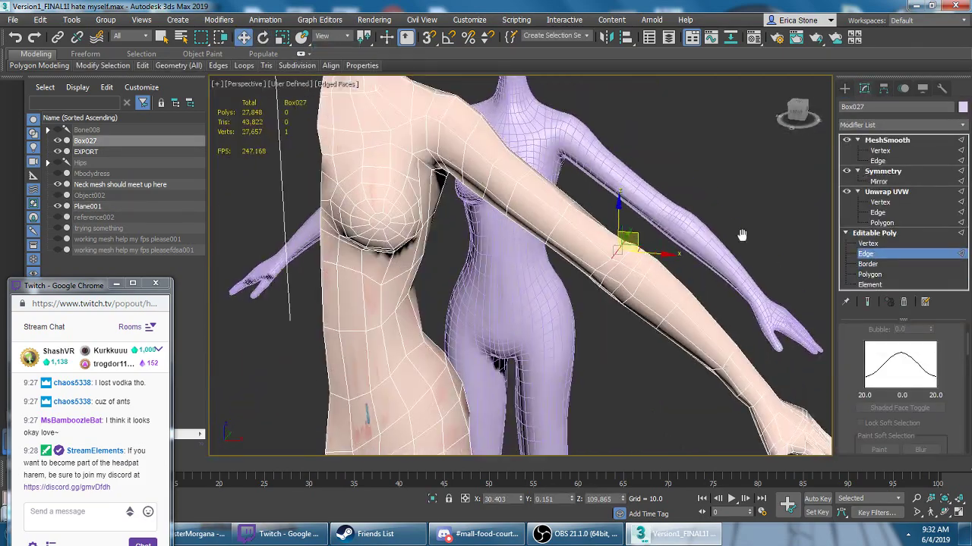
{"action": "key", "text": "shift+z"}
{"action": "key", "text": "shift+z"}
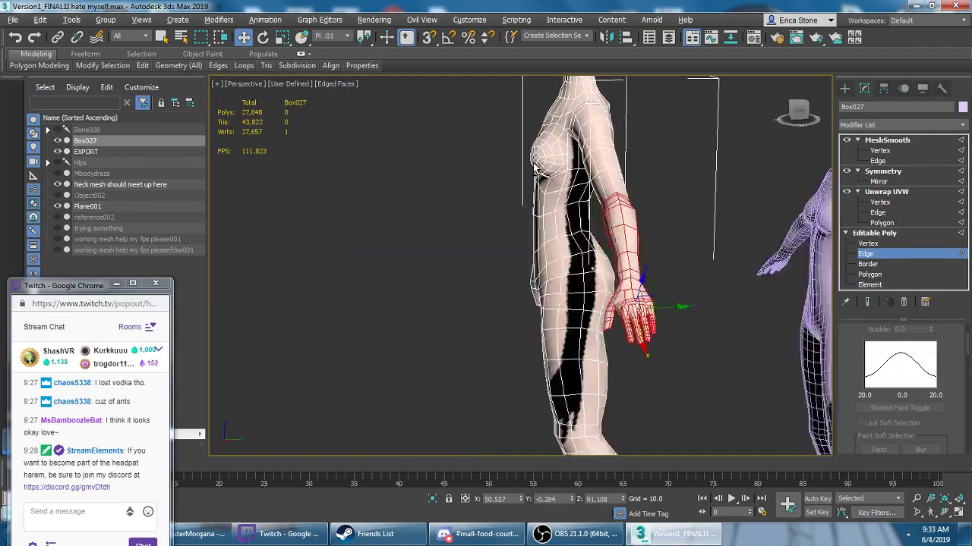
{"action": "key", "text": "shift+z"}
{"action": "key", "text": "shift+z"}
{"action": "key", "text": "shift+z"}
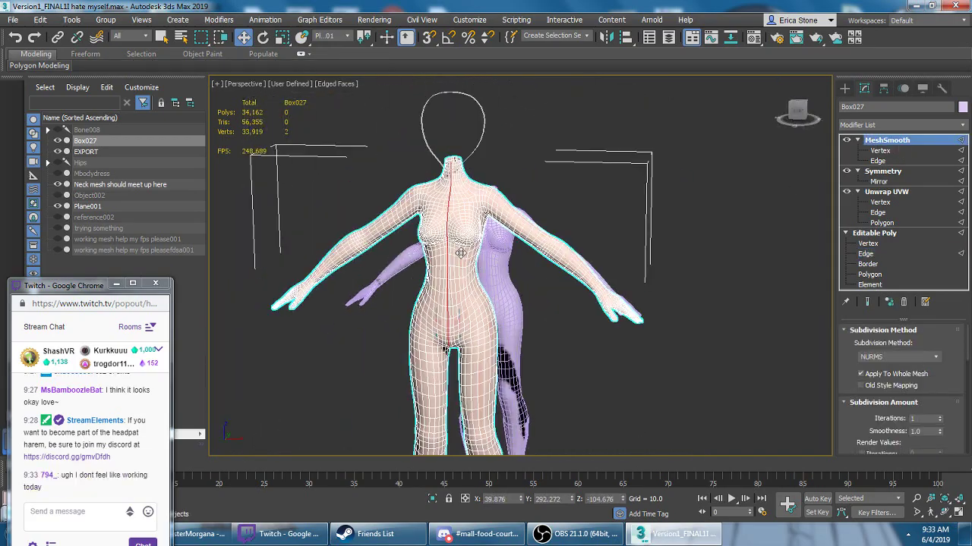
{"action": "middle_click_drag", "start_coordinate": [460, 253], "coordinate": [475, 268]}
{"action": "key", "text": "shift+z"}
{"action": "key", "text": "shift+z"}
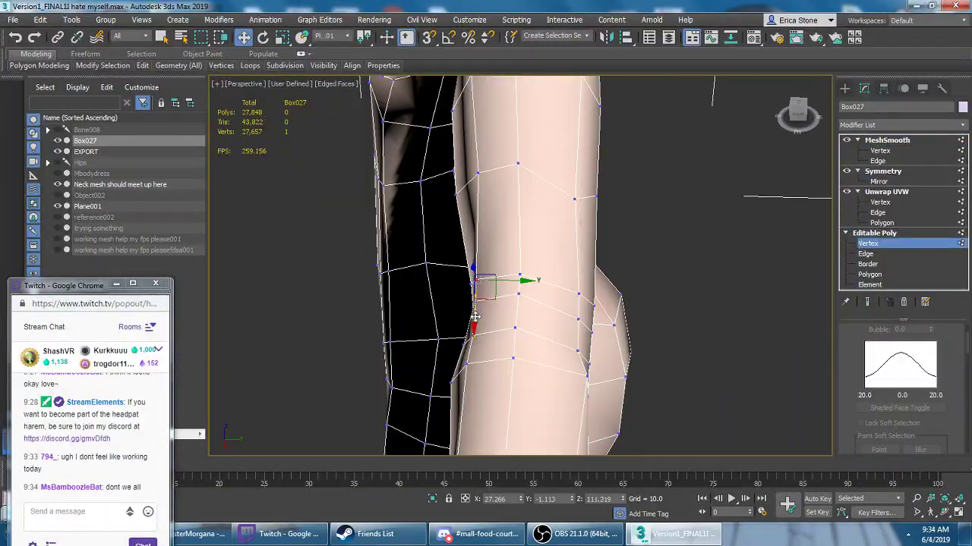
{"action": "key", "text": "shift+z"}
{"action": "key", "text": "shift+z"}
{"action": "key", "text": "shift+z"}
- Grow the face selection ring around the calf, then return to moving vertices
{"action": "key", "text": "shift+z"}
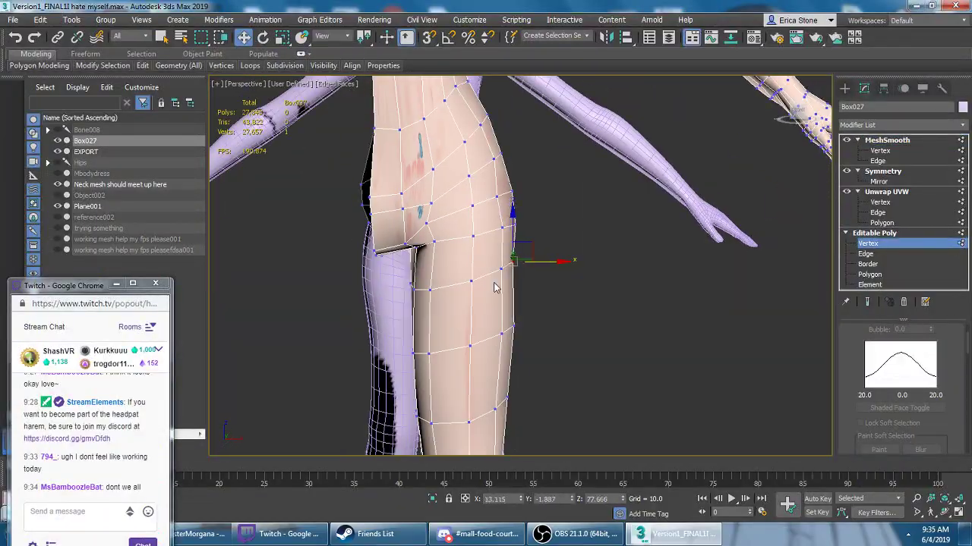
{"action": "key", "text": "shift+z"}
{"action": "key", "text": "shift+z"}
{"action": "key", "text": "shift+z"}
{"action": "key", "text": "4"}
{"action": "key", "text": "shift+z"}
{"action": "key", "text": "shift+z"}
{"action": "key", "text": "shift+z"}
{"action": "left_click", "coordinate": [477, 289], "text": "shift"}
{"action": "key", "text": "shift+z"}
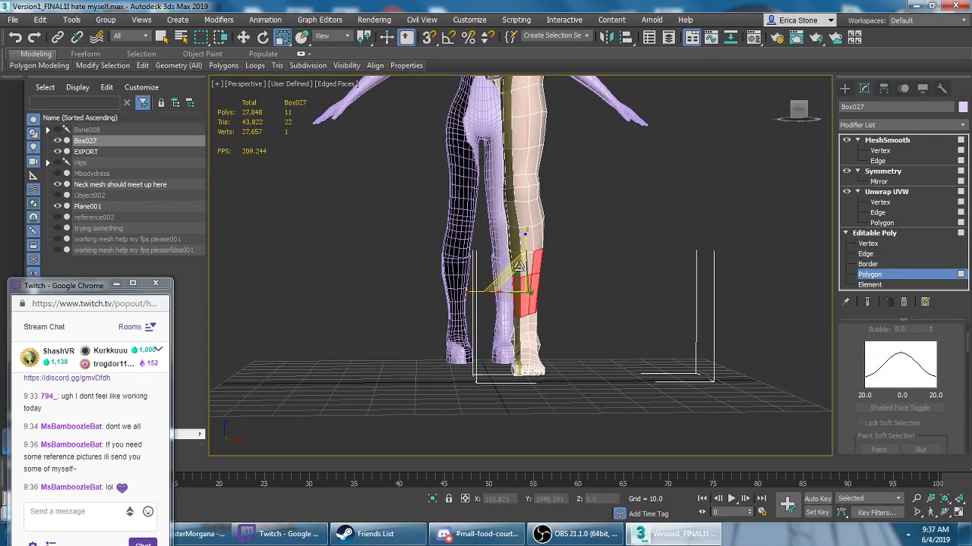
{"action": "key", "text": "shift+z"}
{"action": "key", "text": "shift+z"}
{"action": "key", "text": "shift+z"}
{"action": "key", "text": "1"}
- Nudge a thigh vertex outward and adjust torso vertices, checking the smoothed hips and leg
{"action": "key", "text": "shift+z"}
{"action": "key", "text": "w"}
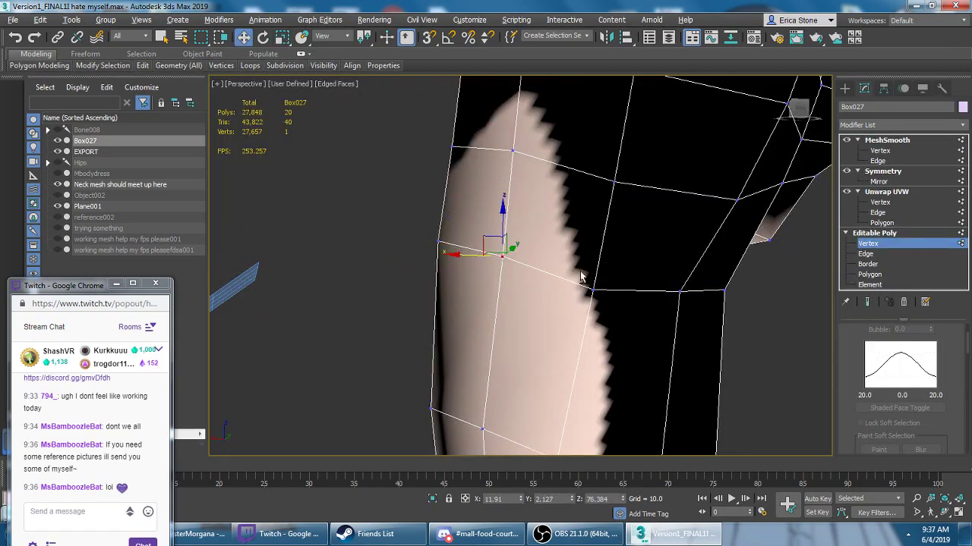
{"action": "key", "text": "shift+z"}
{"action": "left_click", "coordinate": [519, 256]}
{"action": "left_click_drag", "start_coordinate": [566, 256], "coordinate": [570, 256]}
{"action": "key", "text": "shift+z"}
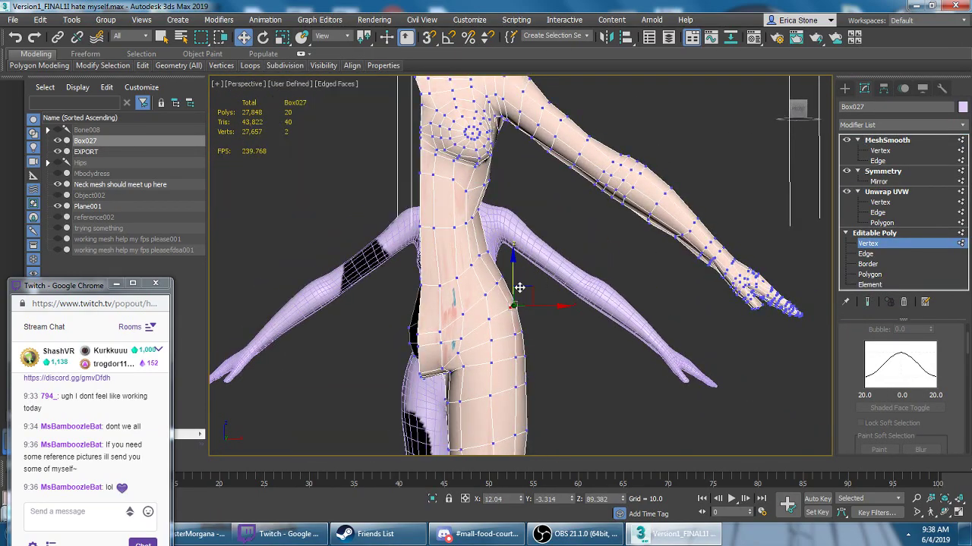
{"action": "key", "text": "shift+z"}
{"action": "key", "text": "shift+z"}
{"action": "key", "text": "shift+z"}
{"action": "key", "text": "shift+z"}
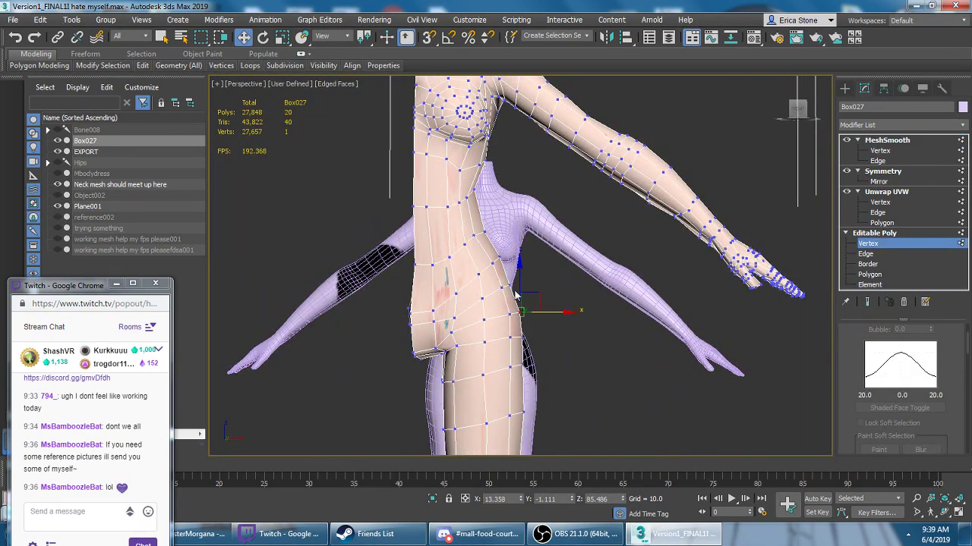
{"action": "key", "text": "shift+z"}
{"action": "key", "text": "shift+z"}
{"action": "key", "text": "shift+z"}
{"action": "key", "text": "shift+z"}
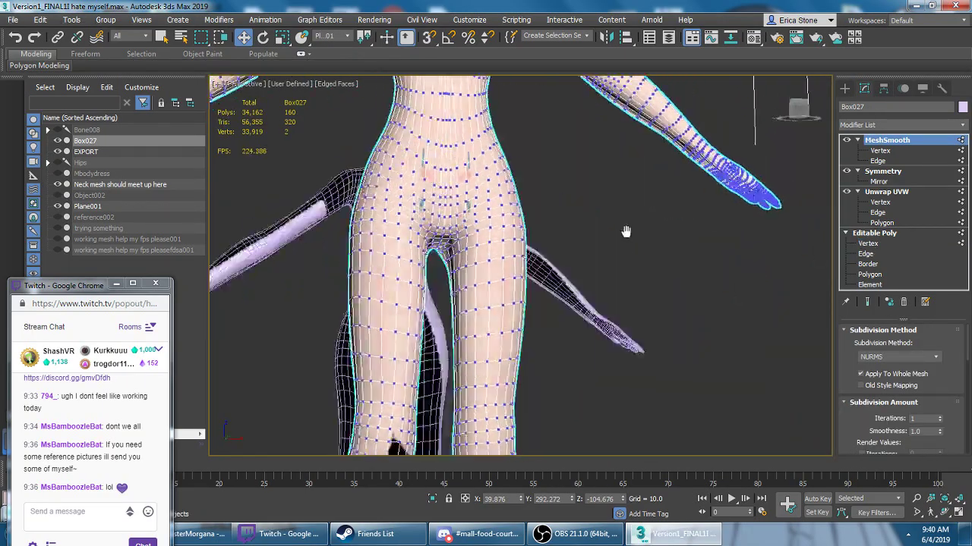
{"action": "key", "text": "shift+z"}
{"action": "key", "text": "shift+z"}
{"action": "key", "text": "shift+z"}
{"action": "key", "text": "shift+z"}
{"action": "key", "text": "shift+z"}
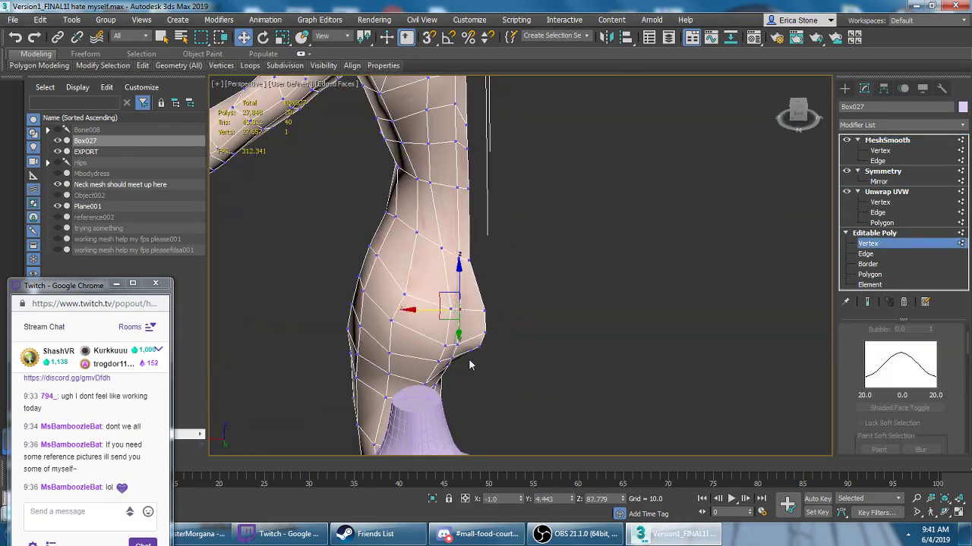
{"action": "key", "text": "shift+z"}
{"action": "key", "text": "shift+z"}
{"action": "key", "text": "shift+z"}
{"action": "key", "text": "shift+z"}
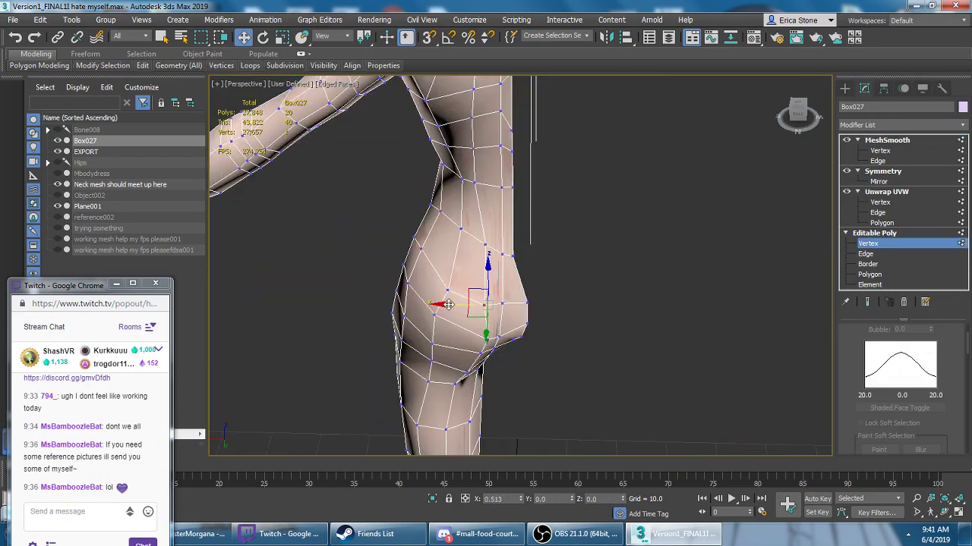
{"action": "key", "text": "shift+z"}
{"action": "key", "text": "shift+z"}
{"action": "key", "text": "shift+z"}
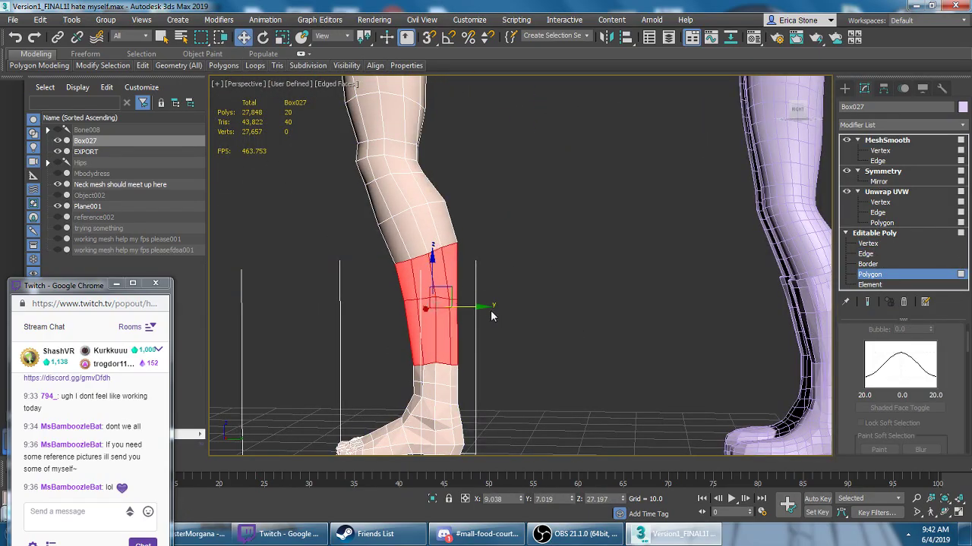
{"action": "key", "text": "shift+z"}
{"action": "key", "text": "shift+z"}
{"action": "key", "text": "shift+z"}
{"action": "key", "text": "shift+z"}
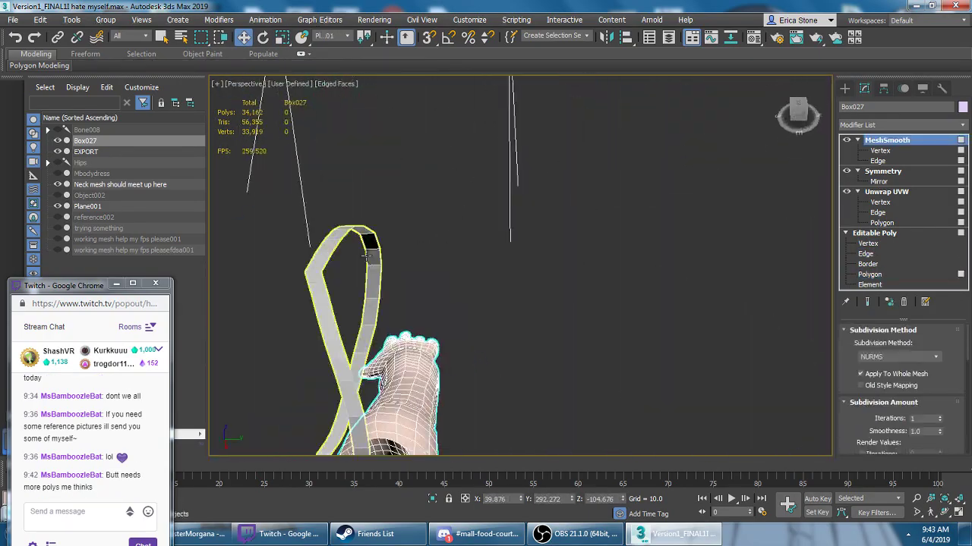
{"action": "key", "text": "shift+z"}
{"action": "key", "text": "shift+z"}
{"action": "key", "text": "shift+z"}
{"action": "key", "text": "shift+z"}
- Move the chat window aside and hide the music player window
{"action": "mouse_move", "coordinate": [61, 285]}
{"action": "left_mouse_down"}
{"action": "mouse_move", "coordinate": [78, 263]}
{"action": "mouse_move", "coordinate": [72, 217]}
{"action": "left_mouse_up"}
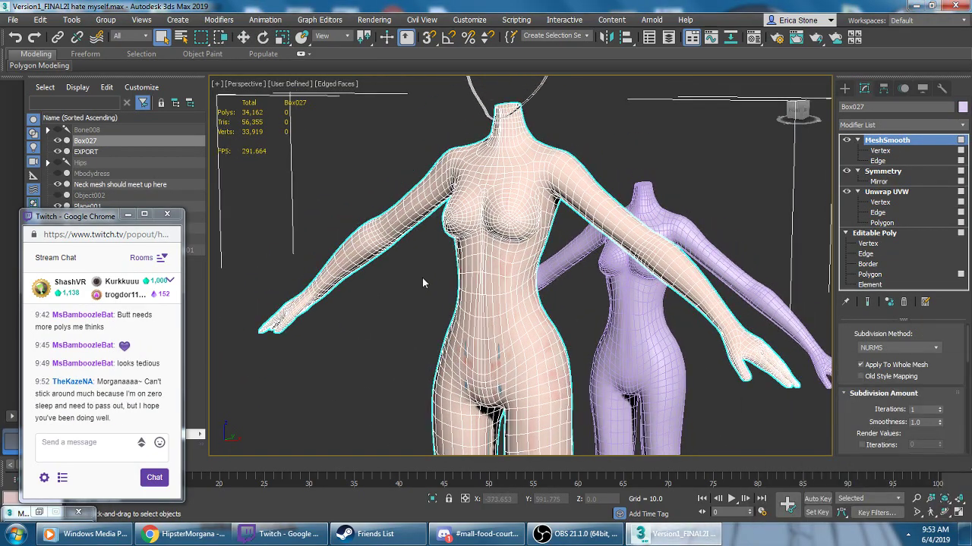
{"action": "scroll", "coordinate": [422, 277], "scroll_direction": "up", "scroll_amount": 5}
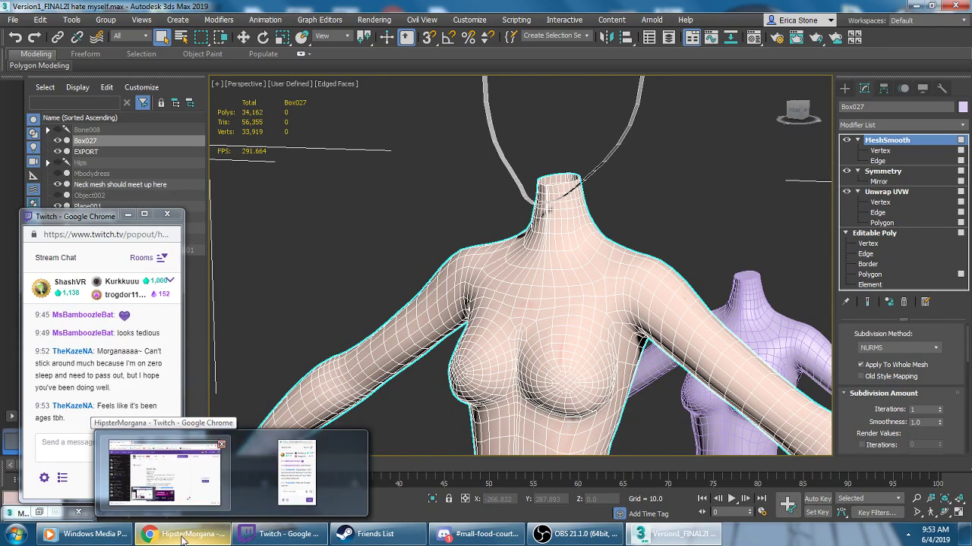
{"action": "left_click", "coordinate": [45, 442]}
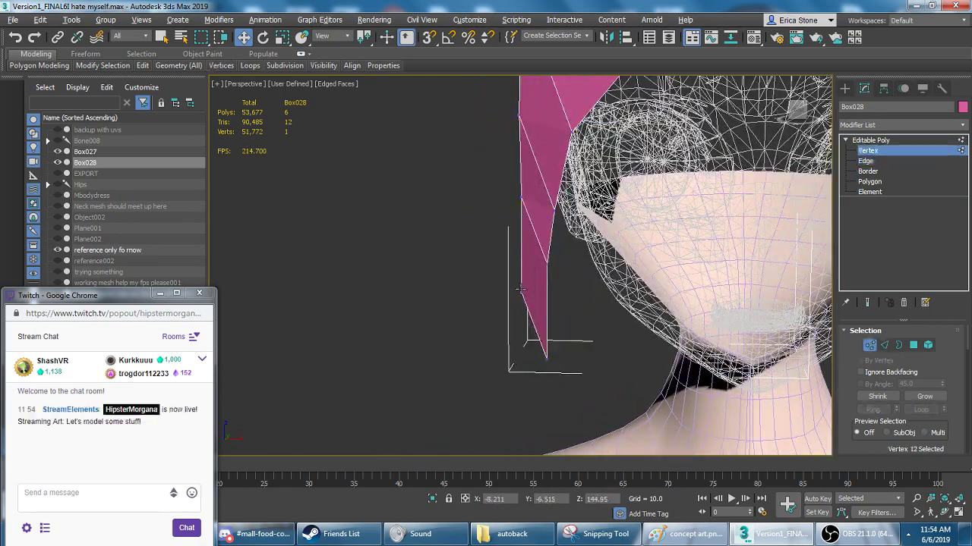
{"action": "left_click", "coordinate": [82, 535]}
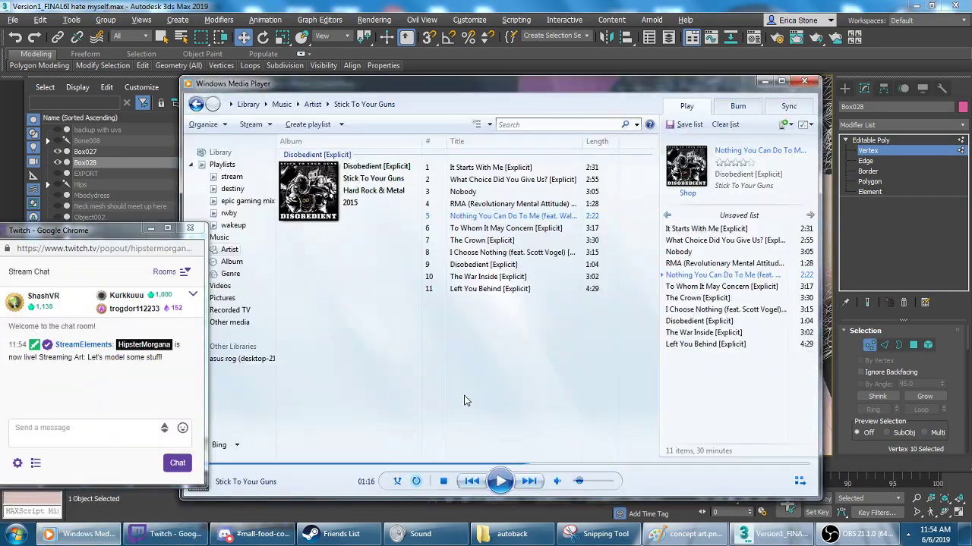
{"action": "left_click", "coordinate": [581, 503]}
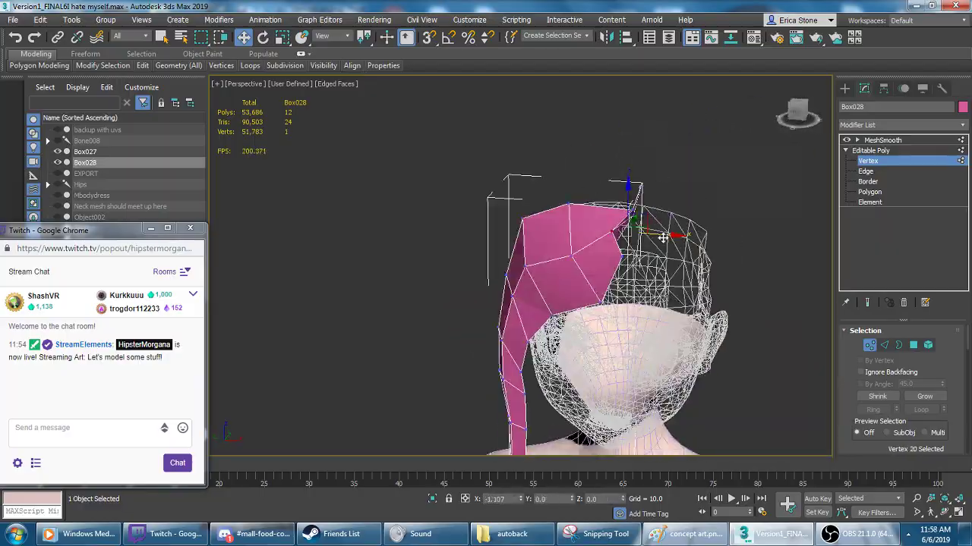
- Orbit behind the head and select groups of the pink strand's vertices
{"action": "middle_click_drag", "start_coordinate": [744, 273], "coordinate": [562, 179], "text": "alt"}
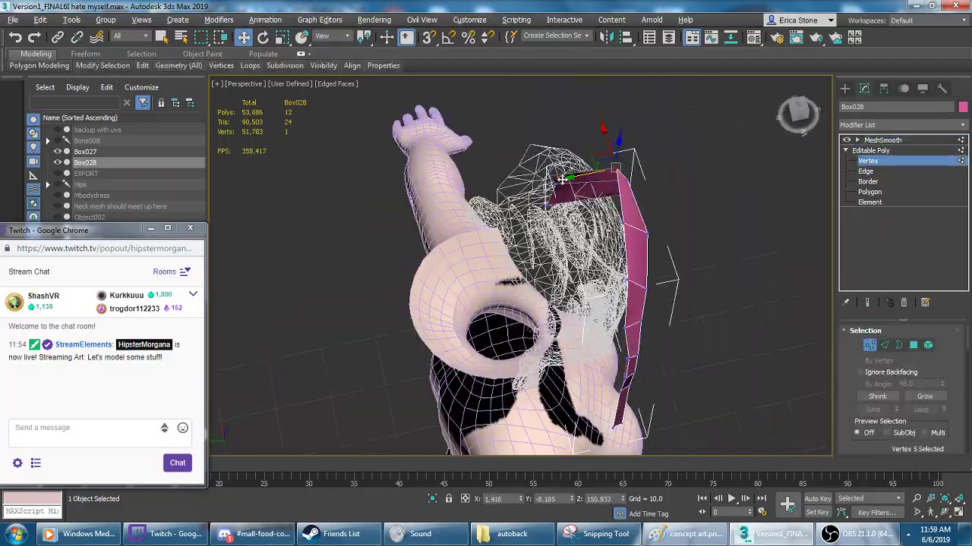
{"action": "key", "text": "2"}
{"action": "scroll", "coordinate": [555, 205], "scroll_direction": "up", "scroll_amount": 5}
{"action": "mouse_move", "coordinate": [555, 205]}
{"action": "middle_mouse_down", "text": "alt"}
{"action": "mouse_move", "coordinate": [616, 256]}
{"action": "mouse_move", "coordinate": [536, 282]}
{"action": "mouse_move", "coordinate": [510, 248]}
{"action": "middle_mouse_up", "text": "alt"}
{"action": "key", "text": "1"}
{"action": "left_click", "coordinate": [535, 283]}
{"action": "left_click", "coordinate": [509, 249]}
{"action": "mouse_move", "coordinate": [509, 249]}
{"action": "middle_mouse_down", "text": "alt"}
{"action": "mouse_move", "coordinate": [524, 292]}
{"action": "mouse_move", "coordinate": [499, 256]}
{"action": "mouse_move", "coordinate": [515, 201]}
{"action": "middle_mouse_up", "text": "alt"}
{"action": "left_click", "coordinate": [524, 292]}
{"action": "left_click", "coordinate": [499, 256]}
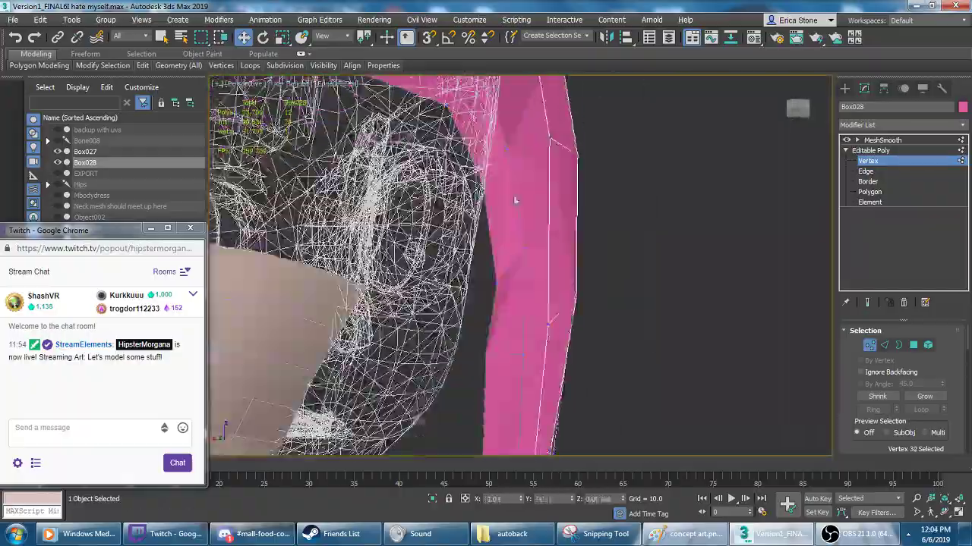
- Move the strand's edges with the Move gizmo so it arcs over the head
{"action": "scroll", "coordinate": [514, 200], "scroll_direction": "down", "scroll_amount": 5}
{"action": "middle_click_drag", "start_coordinate": [515, 200], "coordinate": [621, 233], "text": "alt"}
{"action": "left_click", "coordinate": [865, 171]}
{"action": "scroll", "coordinate": [531, 266], "scroll_direction": "up", "scroll_amount": 5}
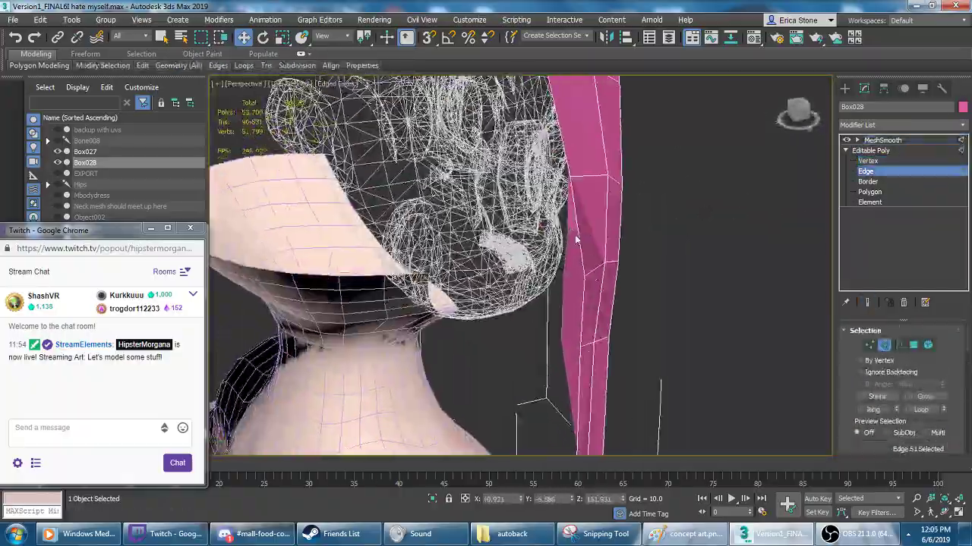
{"action": "middle_click_drag", "start_coordinate": [532, 266], "coordinate": [422, 212], "text": "alt"}
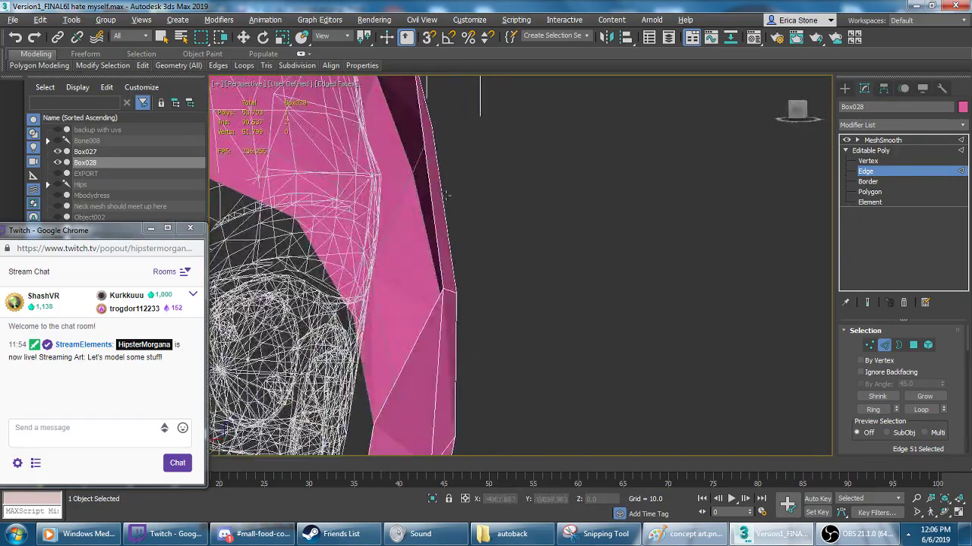
{"action": "key", "text": "w"}
{"action": "middle_click_drag", "start_coordinate": [323, 253], "coordinate": [349, 255], "text": "alt"}
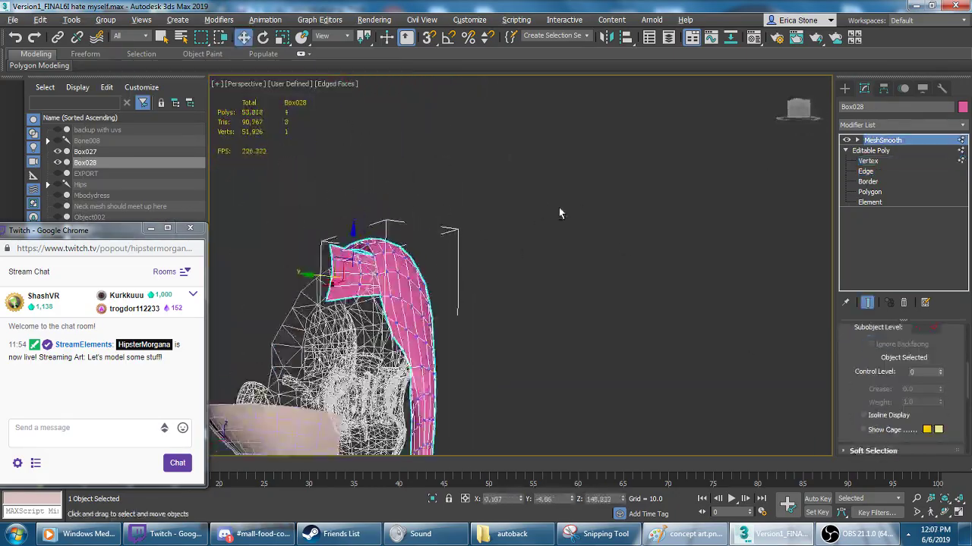
{"action": "key", "text": "2"}
{"action": "middle_click_drag", "start_coordinate": [486, 232], "coordinate": [393, 229], "text": "alt"}
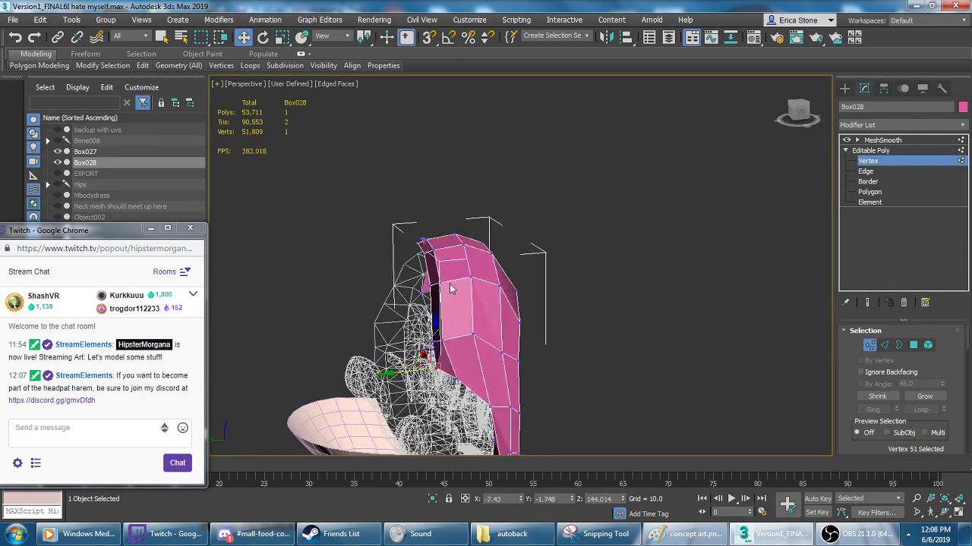
- Move the strand's tip vertex into place and preview it with MeshSmooth
{"action": "scroll", "coordinate": [475, 344], "scroll_direction": "up", "scroll_amount": 5}
{"action": "middle_click_drag", "start_coordinate": [475, 344], "coordinate": [680, 296], "text": "alt"}
{"action": "left_click", "coordinate": [646, 306]}
{"action": "middle_click_drag", "start_coordinate": [585, 173], "coordinate": [592, 189], "text": "alt"}
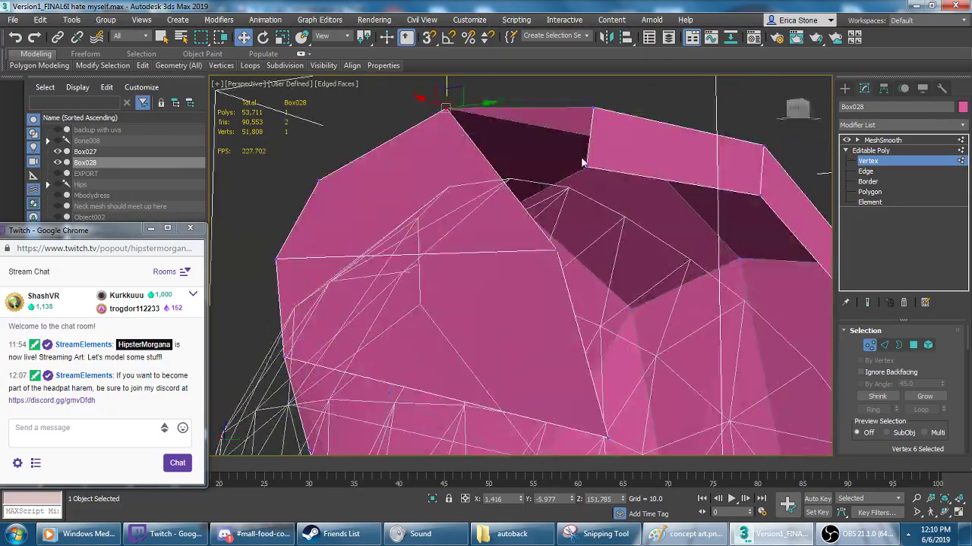
{"action": "scroll", "coordinate": [531, 190], "scroll_direction": "down", "scroll_amount": 4}
{"action": "left_click", "coordinate": [545, 211]}
{"action": "scroll", "coordinate": [543, 138], "scroll_direction": "up", "scroll_amount": 3}
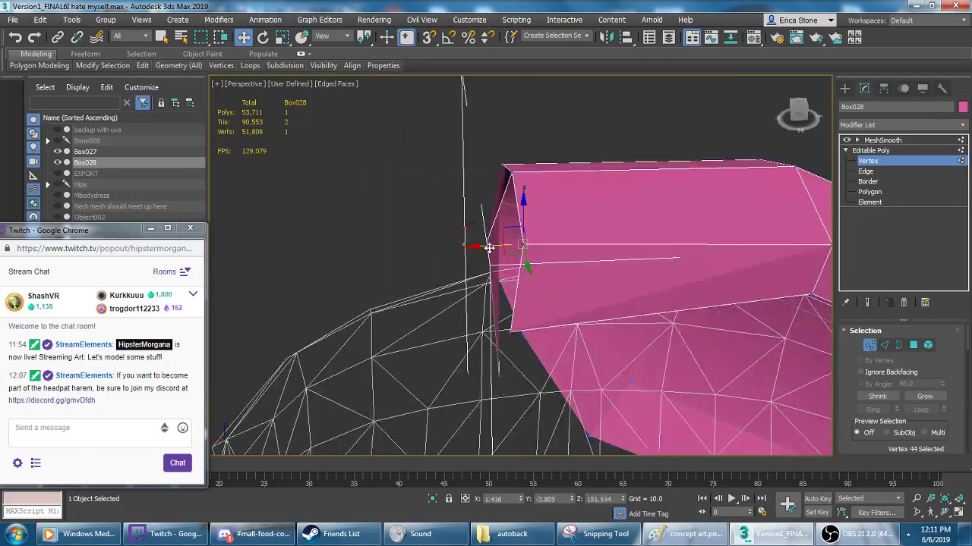
{"action": "left_click", "coordinate": [882, 139]}
- Rename Box028 to 'hair front piece 1' and cycle through vertex, face and edge levels
{"action": "left_click", "coordinate": [779, 82]}
{"action": "type", "text": "ece 1"}
{"action": "key", "text": "Return"}
{"action": "mouse_move", "coordinate": [623, 205]}
{"action": "middle_mouse_down", "text": "alt"}
{"action": "mouse_move", "coordinate": [531, 227]}
{"action": "mouse_move", "coordinate": [354, 245]}
{"action": "mouse_move", "coordinate": [387, 47]}
{"action": "mouse_move", "coordinate": [461, 233]}
{"action": "mouse_move", "coordinate": [514, 245]}
{"action": "mouse_move", "coordinate": [772, 223]}
{"action": "mouse_move", "coordinate": [451, 356]}
{"action": "middle_mouse_up", "text": "alt"}
{"action": "key", "text": "4"}
{"action": "key", "text": "1"}
{"action": "key", "text": "4"}
{"action": "key", "text": "2"}
{"action": "key", "text": "1"}
- Zoom out to the whole character and switch to the Shapes creation panel
{"action": "middle_click_drag", "start_coordinate": [483, 199], "coordinate": [444, 237]}
{"action": "middle_click_drag", "start_coordinate": [393, 199], "coordinate": [429, 190], "text": "alt"}
{"action": "middle_click_drag", "start_coordinate": [665, 187], "coordinate": [742, 185], "text": "alt"}
{"action": "left_click", "coordinate": [858, 105]}
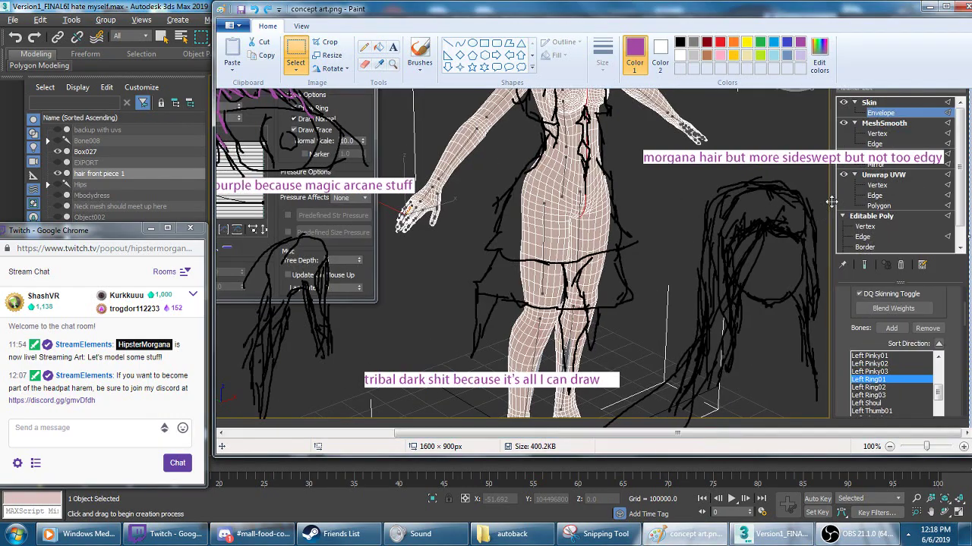
- Choose the Line spline tool to draw a new hair strand outline
{"action": "left_click", "coordinate": [876, 171]}
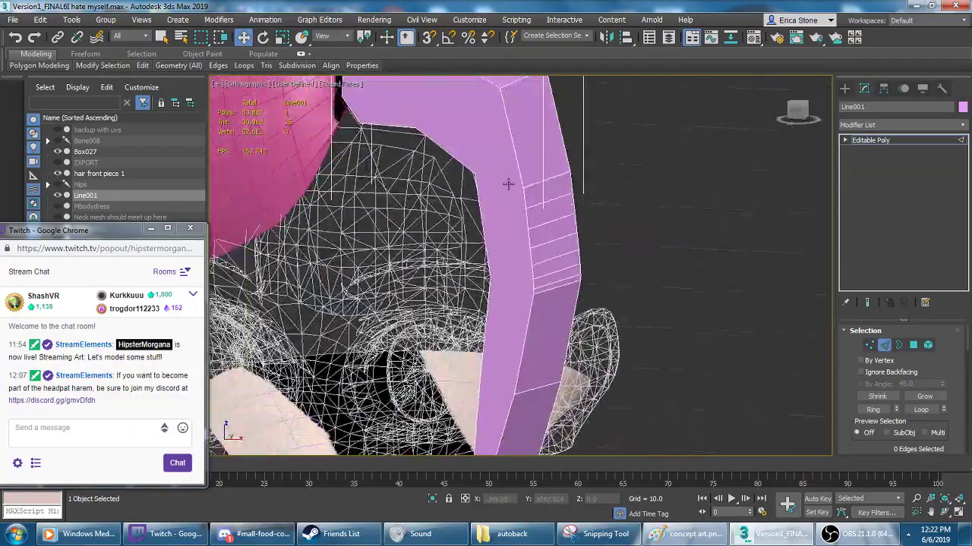
- Select edges along the pink hair strap at Editable Poly edge level
{"action": "middle_click_drag", "start_coordinate": [498, 246], "coordinate": [514, 320], "text": "alt"}
{"action": "key", "text": "1"}
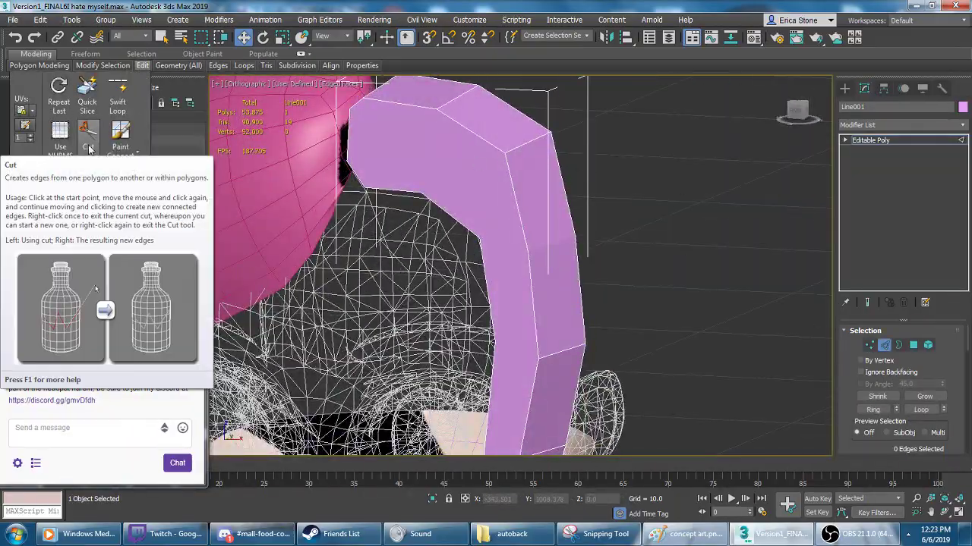
{"action": "key", "text": "2"}
{"action": "middle_click_drag", "start_coordinate": [815, 319], "coordinate": [522, 173], "text": "alt"}
{"action": "mouse_move", "coordinate": [584, 250]}
{"action": "middle_mouse_down", "text": "alt"}
{"action": "mouse_move", "coordinate": [321, 227]}
{"action": "mouse_move", "coordinate": [499, 256]}
{"action": "mouse_move", "coordinate": [516, 203]}
{"action": "middle_mouse_up", "text": "alt"}
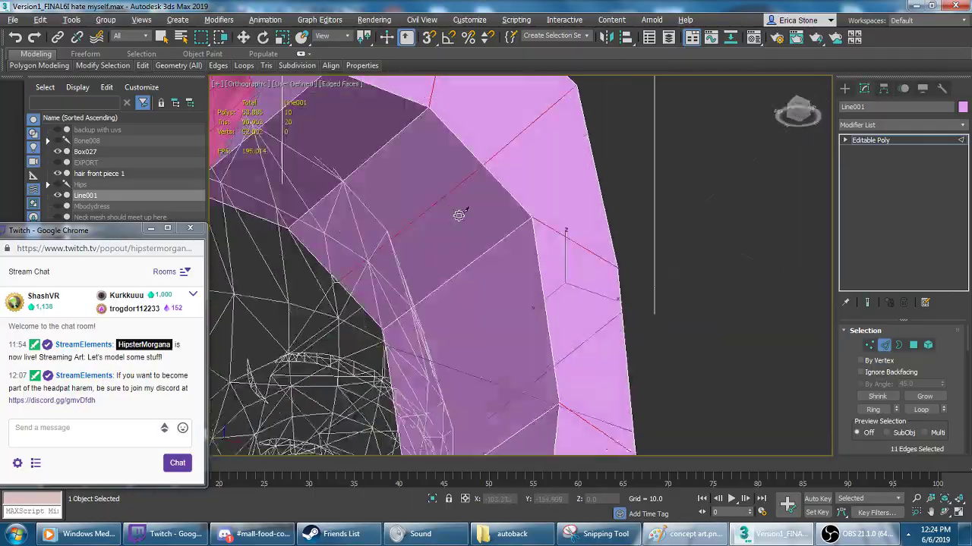
- Adjust the strap's vertices so it arches over the crown and down beside the head
{"action": "middle_click_drag", "start_coordinate": [537, 326], "coordinate": [353, 252], "text": "alt"}
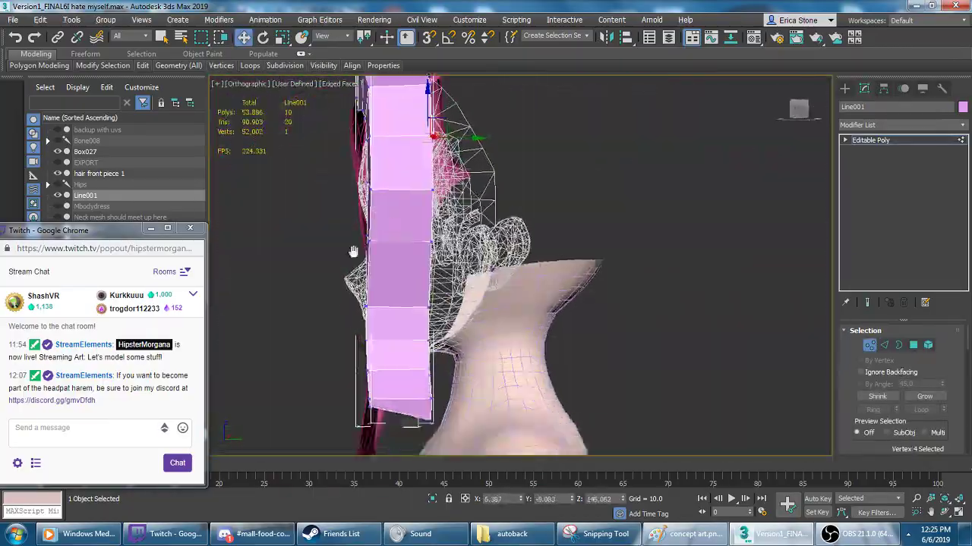
{"action": "scroll", "coordinate": [484, 403], "scroll_direction": "up", "scroll_amount": 3}
{"action": "middle_click_drag", "start_coordinate": [460, 265], "coordinate": [462, 245], "text": "alt"}
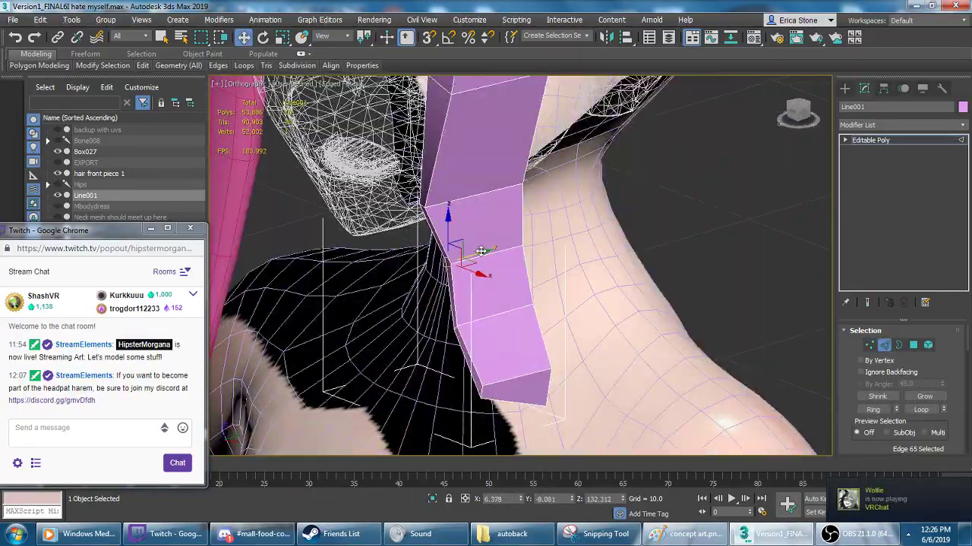
{"action": "scroll", "coordinate": [526, 306], "scroll_direction": "up", "scroll_amount": 2}
{"action": "middle_click_drag", "start_coordinate": [525, 306], "coordinate": [507, 242], "text": "alt"}
{"action": "mouse_move", "coordinate": [581, 295]}
{"action": "middle_mouse_down", "text": "alt"}
{"action": "mouse_move", "coordinate": [463, 188]}
{"action": "mouse_move", "coordinate": [559, 184]}
{"action": "middle_mouse_up", "text": "alt"}
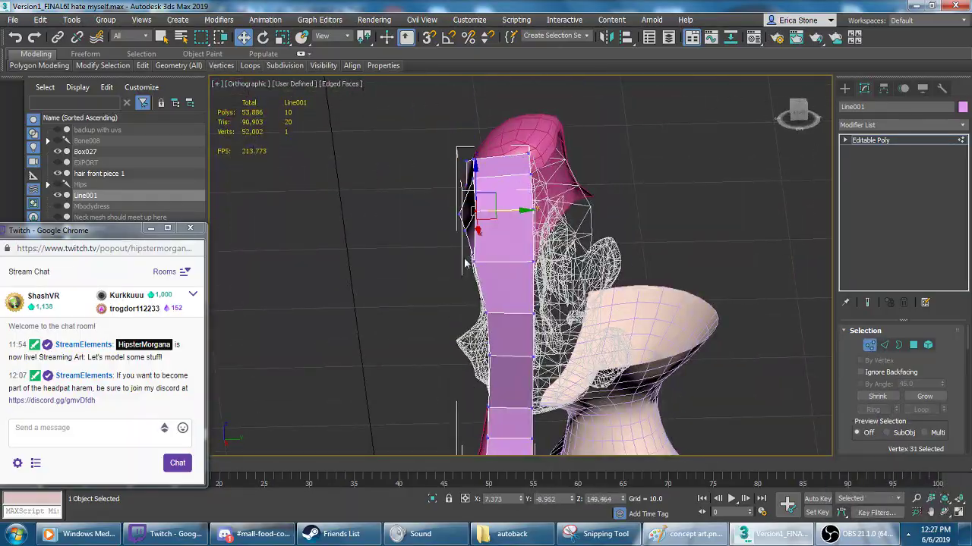
{"action": "middle_click_drag", "start_coordinate": [412, 184], "coordinate": [495, 194], "text": "alt"}
{"action": "middle_click_drag", "start_coordinate": [416, 170], "coordinate": [547, 197], "text": "alt"}
- Add a MeshSmooth modifier to the Line001 strap
{"action": "left_click", "coordinate": [896, 124]}
{"action": "mouse_move", "coordinate": [577, 227]}
{"action": "middle_mouse_down", "text": "alt"}
{"action": "mouse_move", "coordinate": [532, 212]}
{"action": "mouse_move", "coordinate": [430, 249]}
{"action": "mouse_move", "coordinate": [494, 228]}
{"action": "mouse_move", "coordinate": [561, 235]}
{"action": "middle_mouse_up", "text": "alt"}
{"action": "scroll", "coordinate": [494, 228], "scroll_direction": "up", "scroll_amount": 3}
{"action": "left_click", "coordinate": [565, 235], "text": "ctrl"}
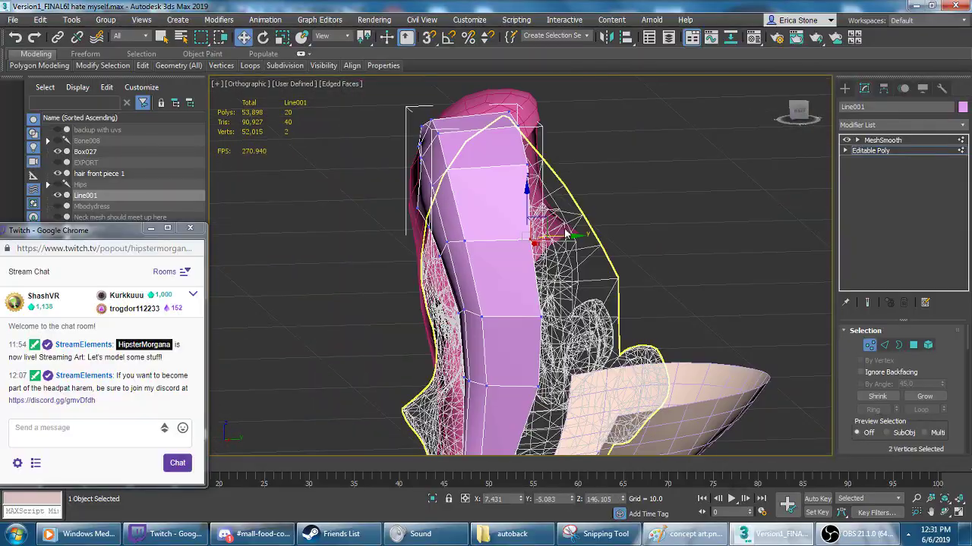
- Move Line001's upper vertices so the MeshSmooth strand curves down beside the head
{"action": "left_click", "coordinate": [472, 292]}
{"action": "middle_click_drag", "start_coordinate": [471, 292], "coordinate": [317, 219], "text": "alt"}
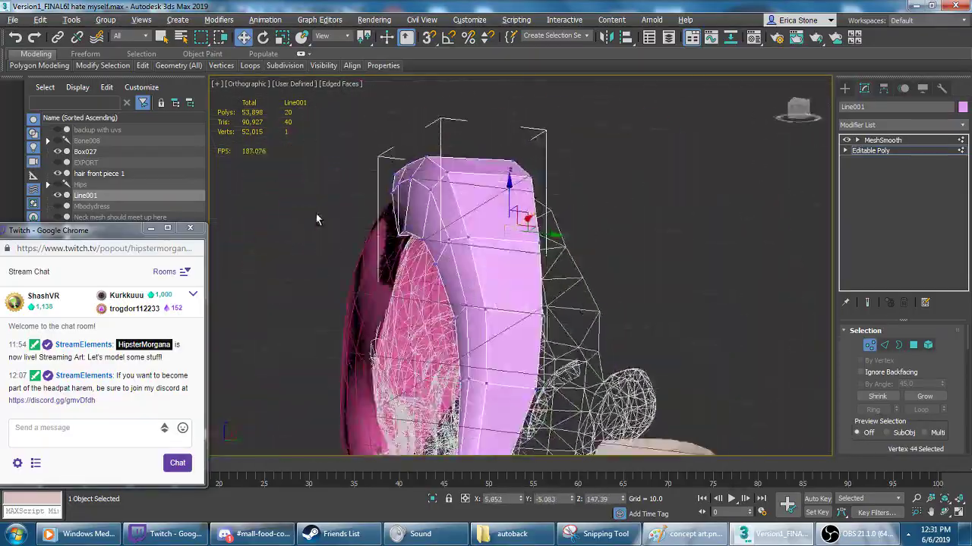
{"action": "mouse_move", "coordinate": [582, 205]}
{"action": "middle_mouse_down", "text": "alt"}
{"action": "mouse_move", "coordinate": [529, 186]}
{"action": "mouse_move", "coordinate": [494, 289]}
{"action": "middle_mouse_up", "text": "alt"}
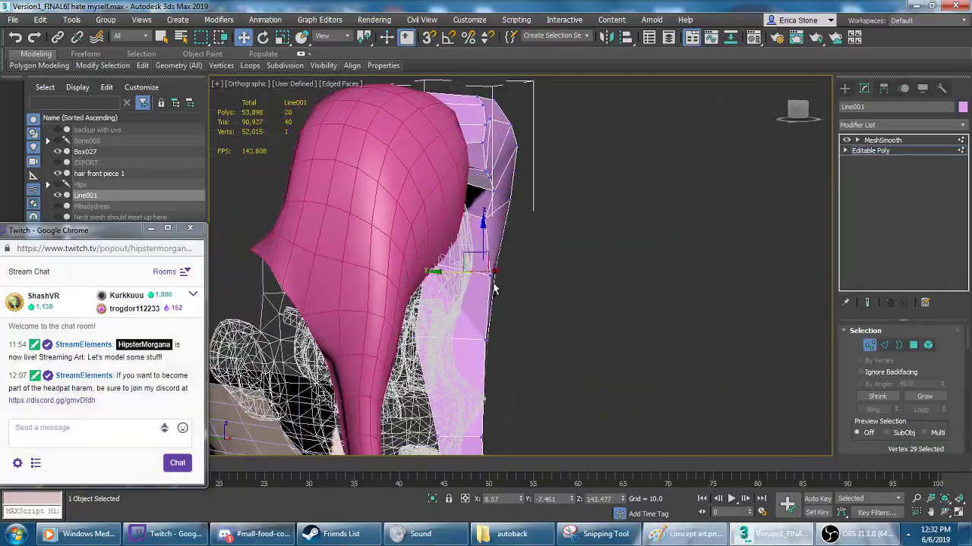
{"action": "mouse_move", "coordinate": [383, 155]}
{"action": "middle_mouse_down", "text": "alt"}
{"action": "mouse_move", "coordinate": [402, 380]}
{"action": "mouse_move", "coordinate": [461, 139]}
{"action": "mouse_move", "coordinate": [206, 319]}
{"action": "mouse_move", "coordinate": [461, 187]}
{"action": "mouse_move", "coordinate": [707, 169]}
{"action": "mouse_move", "coordinate": [464, 166]}
{"action": "mouse_move", "coordinate": [531, 189]}
{"action": "middle_mouse_up", "text": "alt"}
{"action": "key", "text": "1"}
{"action": "left_click", "coordinate": [882, 140]}
{"action": "scroll", "coordinate": [437, 241], "scroll_direction": "down", "scroll_amount": 3}
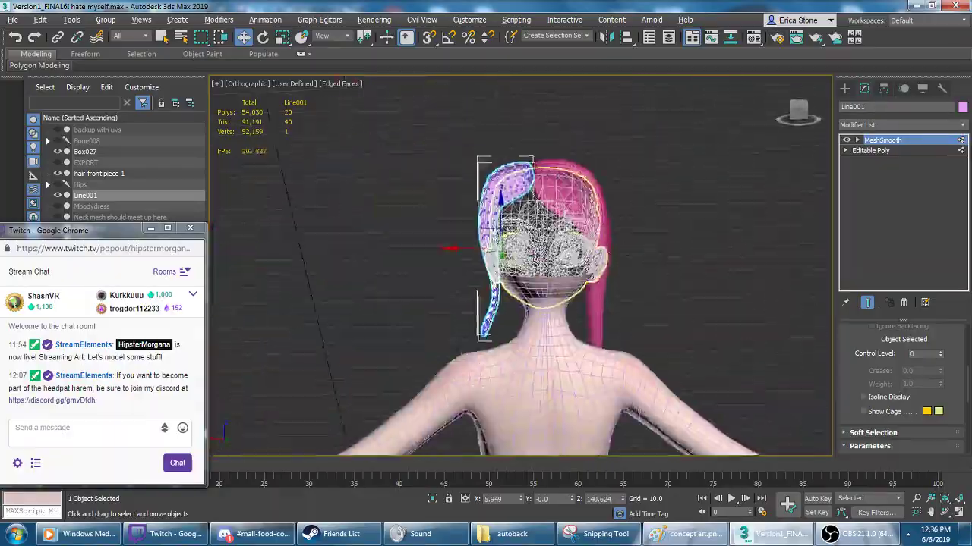
- Select hair front piece 1 and inspect its smoothed result near the Line001 strand
{"action": "left_click", "coordinate": [541, 231]}
{"action": "scroll", "coordinate": [540, 231], "scroll_direction": "up", "scroll_amount": 5}
{"action": "middle_click_drag", "start_coordinate": [540, 231], "coordinate": [389, 252], "text": "alt"}
{"action": "left_click", "coordinate": [882, 139]}
{"action": "middle_click_drag", "start_coordinate": [557, 228], "coordinate": [416, 227], "text": "alt"}
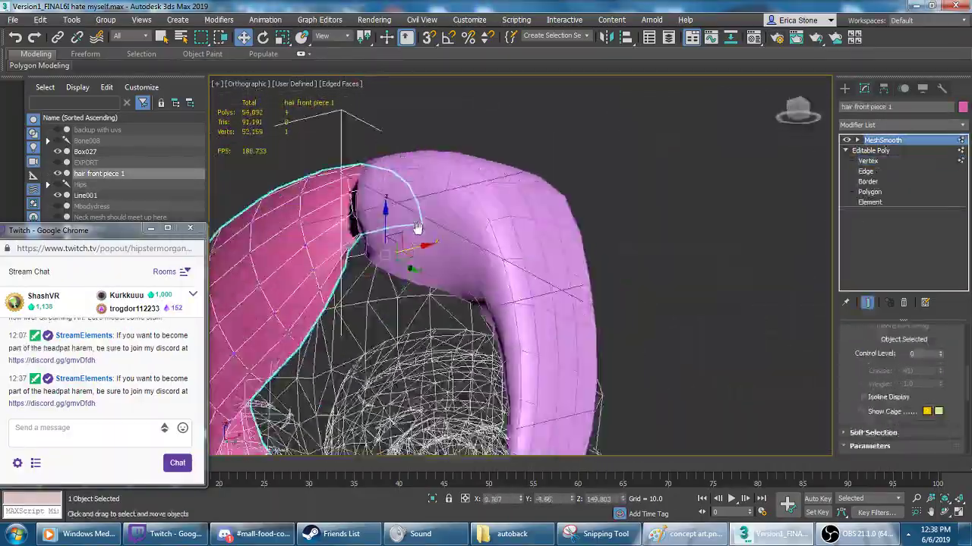
{"action": "scroll", "coordinate": [425, 281], "scroll_direction": "up", "scroll_amount": 5}
{"action": "mouse_move", "coordinate": [426, 281]}
{"action": "middle_mouse_down", "text": "alt"}
{"action": "mouse_move", "coordinate": [455, 303]}
{"action": "mouse_move", "coordinate": [431, 354]}
{"action": "mouse_move", "coordinate": [487, 288]}
{"action": "mouse_move", "coordinate": [592, 271]}
{"action": "mouse_move", "coordinate": [347, 217]}
{"action": "mouse_move", "coordinate": [531, 251]}
{"action": "middle_mouse_up", "text": "alt"}
- Move edges and vertices of Line001's lower section where it meets the head
{"action": "key", "text": "2"}
{"action": "key", "text": "w"}
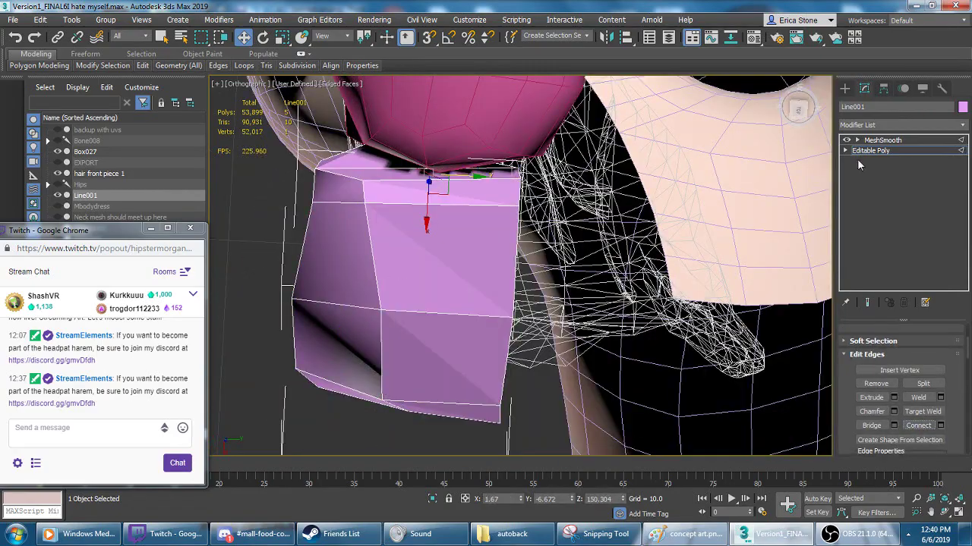
{"action": "middle_click_drag", "start_coordinate": [441, 175], "coordinate": [454, 262], "text": "alt"}
{"action": "mouse_move", "coordinate": [511, 186]}
{"action": "middle_mouse_down", "text": "alt"}
{"action": "mouse_move", "coordinate": [534, 372]}
{"action": "mouse_move", "coordinate": [557, 149]}
{"action": "mouse_move", "coordinate": [531, 250]}
{"action": "middle_mouse_up", "text": "alt"}
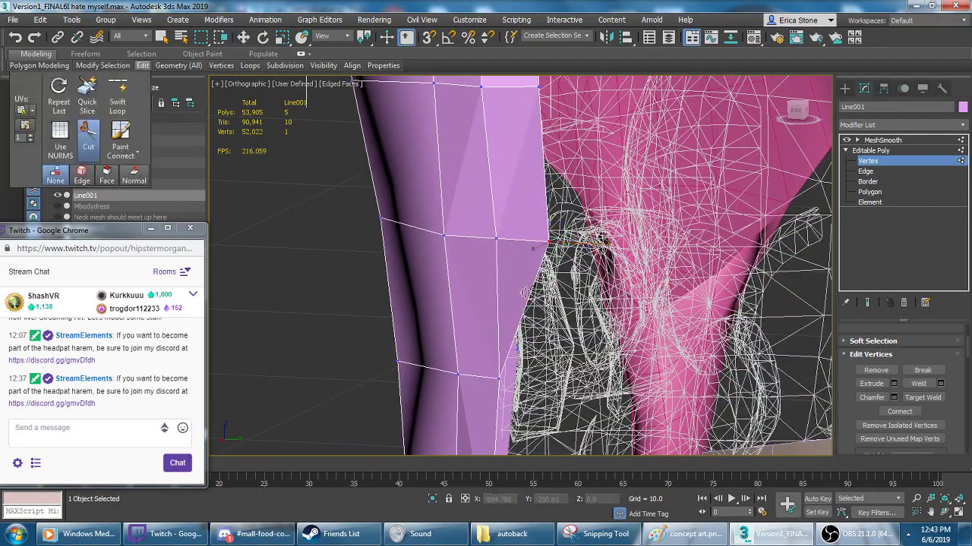
{"action": "mouse_move", "coordinate": [508, 284]}
{"action": "middle_mouse_down", "text": "alt"}
{"action": "mouse_move", "coordinate": [516, 215]}
{"action": "mouse_move", "coordinate": [374, 226]}
{"action": "mouse_move", "coordinate": [432, 150]}
{"action": "mouse_move", "coordinate": [364, 265]}
{"action": "middle_mouse_up", "text": "alt"}
- Reselect hair front piece 1 at vertex level and return to the Perspective view
{"action": "left_click", "coordinate": [364, 265]}
{"action": "key", "text": "1"}
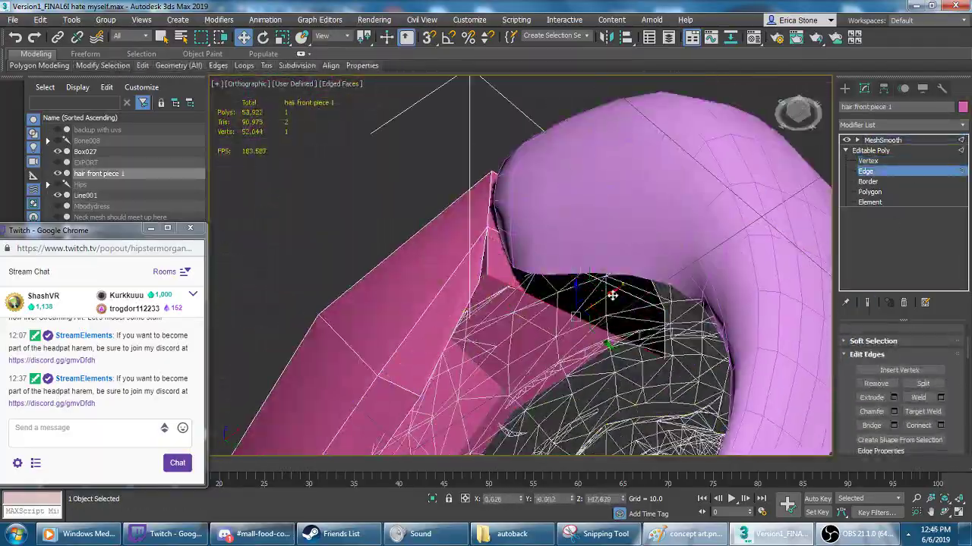
{"action": "middle_click_drag", "start_coordinate": [673, 293], "coordinate": [535, 291], "text": "alt"}
{"action": "key", "text": "p"}
{"action": "left_click", "coordinate": [845, 88]}
{"action": "left_click", "coordinate": [855, 105]}
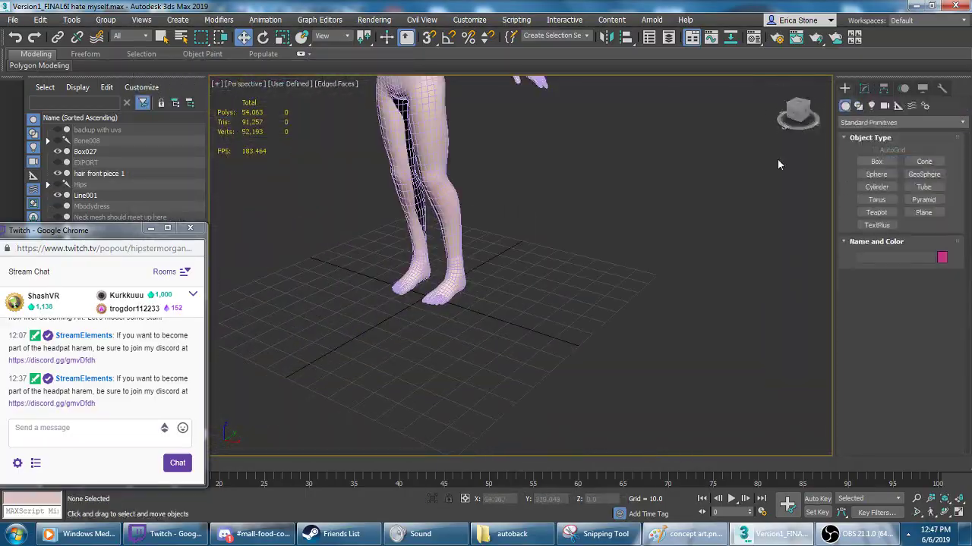
- Draw Box028 over the head and select its faces and edges
{"action": "middle_click_drag", "start_coordinate": [497, 375], "coordinate": [437, 288], "text": "alt"}
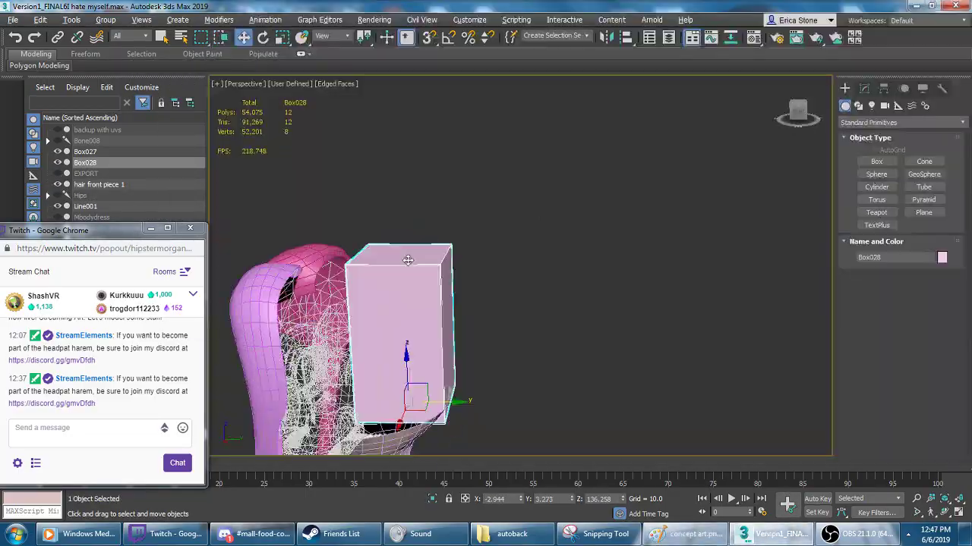
{"action": "middle_click_drag", "start_coordinate": [518, 285], "coordinate": [394, 251], "text": "alt"}
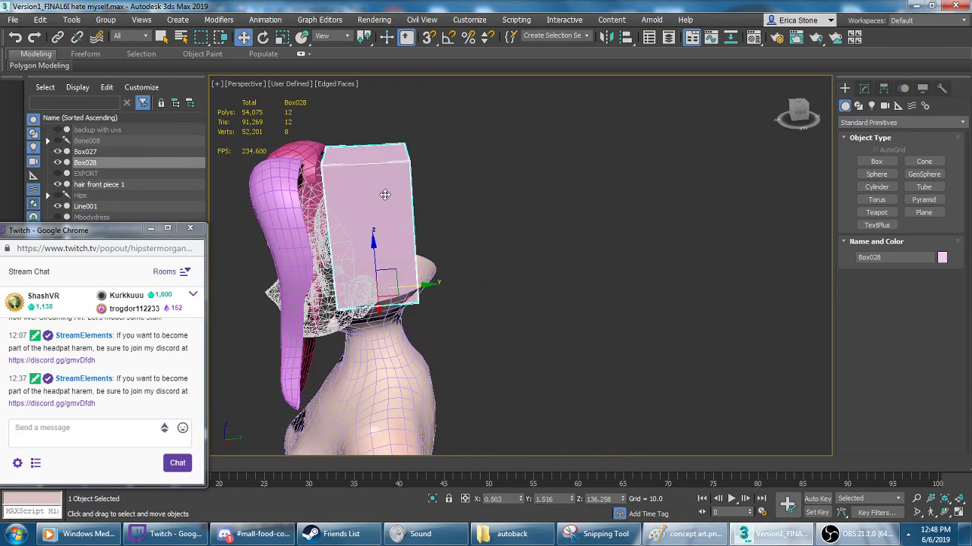
{"action": "key", "text": "4"}
{"action": "left_click", "coordinate": [364, 250]}
{"action": "mouse_move", "coordinate": [321, 89]}
{"action": "middle_mouse_down", "text": "alt"}
{"action": "mouse_move", "coordinate": [436, 324]}
{"action": "mouse_move", "coordinate": [534, 271]}
{"action": "mouse_move", "coordinate": [523, 243]}
{"action": "mouse_move", "coordinate": [474, 312]}
{"action": "middle_mouse_up", "text": "alt"}
{"action": "key", "text": "2"}
{"action": "scroll", "coordinate": [524, 242], "scroll_direction": "up", "scroll_amount": 3}
- Check the concept art and move the hair block's vertices to fit the head
{"action": "key", "text": "alt+Tab"}
{"action": "key", "text": "alt+Tab"}
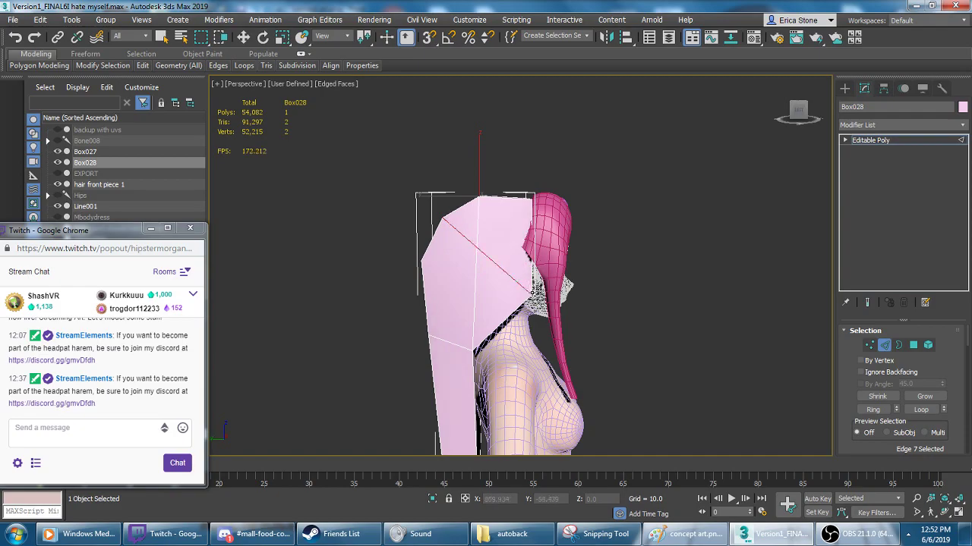
{"action": "scroll", "coordinate": [478, 251], "scroll_direction": "up", "scroll_amount": 4}
{"action": "middle_click_drag", "start_coordinate": [478, 250], "coordinate": [665, 272], "text": "alt"}
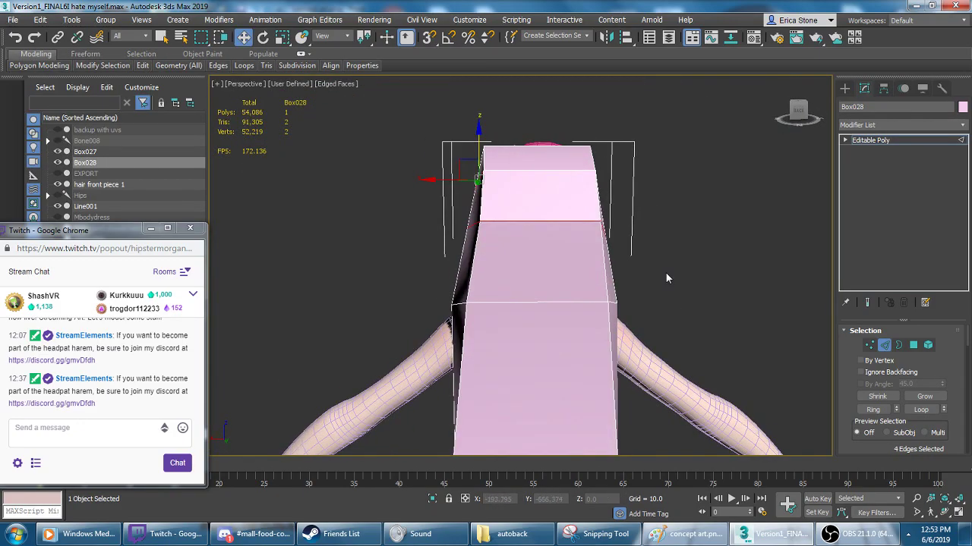
{"action": "key", "text": "1"}
{"action": "key", "text": "w"}
{"action": "mouse_move", "coordinate": [515, 244]}
{"action": "middle_mouse_down", "text": "alt"}
{"action": "mouse_move", "coordinate": [623, 211]}
{"action": "mouse_move", "coordinate": [488, 232]}
{"action": "mouse_move", "coordinate": [619, 162]}
{"action": "middle_mouse_up", "text": "alt"}
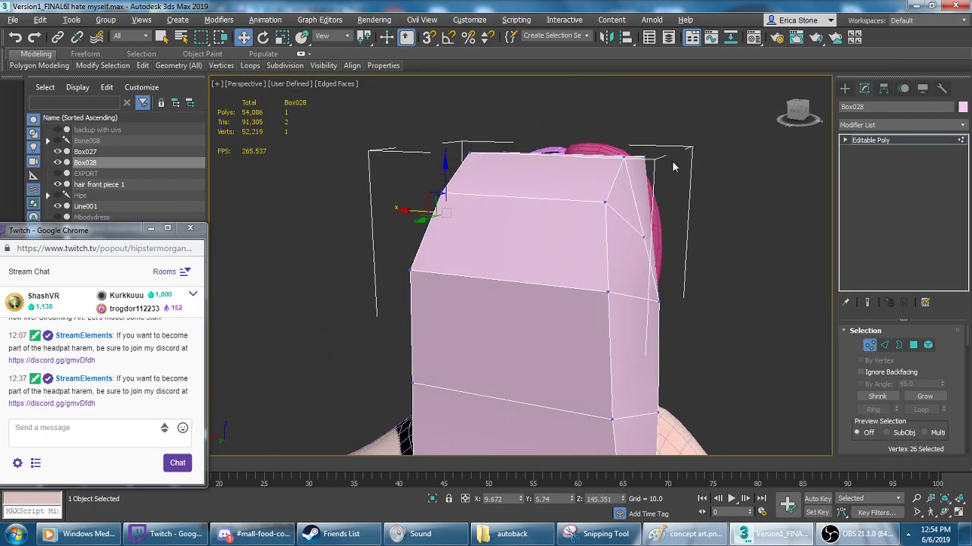
{"action": "scroll", "coordinate": [696, 347], "scroll_direction": "up", "scroll_amount": 5}
- Select border and edge loops on the hair block around the head
{"action": "key", "text": "4"}
{"action": "middle_click_drag", "start_coordinate": [592, 336], "coordinate": [362, 214], "text": "alt"}
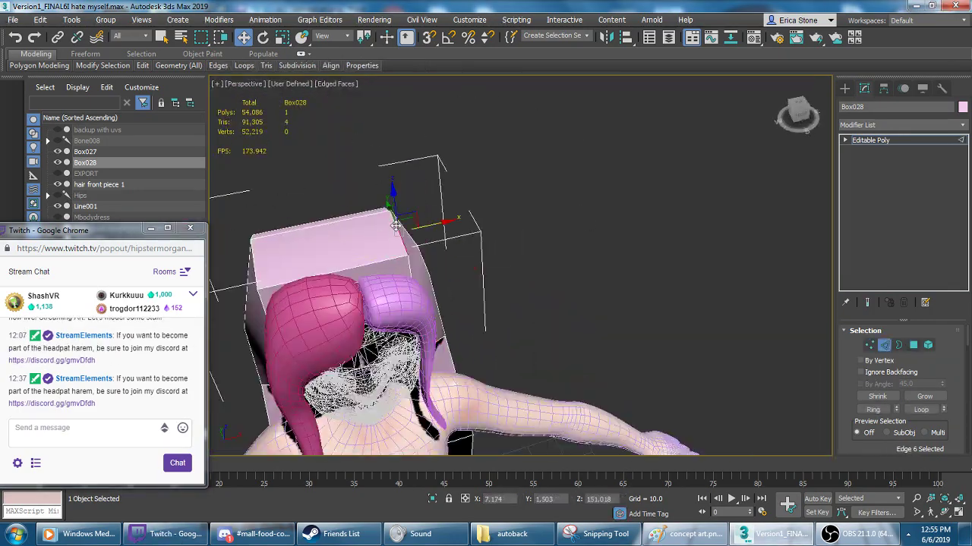
{"action": "key", "text": "1"}
{"action": "middle_click_drag", "start_coordinate": [372, 196], "coordinate": [217, 207], "text": "alt"}
{"action": "double_click", "coordinate": [384, 182]}
{"action": "mouse_move", "coordinate": [385, 182]}
{"action": "middle_mouse_down", "text": "alt"}
{"action": "mouse_move", "coordinate": [492, 197]}
{"action": "mouse_move", "coordinate": [432, 144]}
{"action": "middle_mouse_up", "text": "alt"}
{"action": "double_click", "coordinate": [423, 137]}
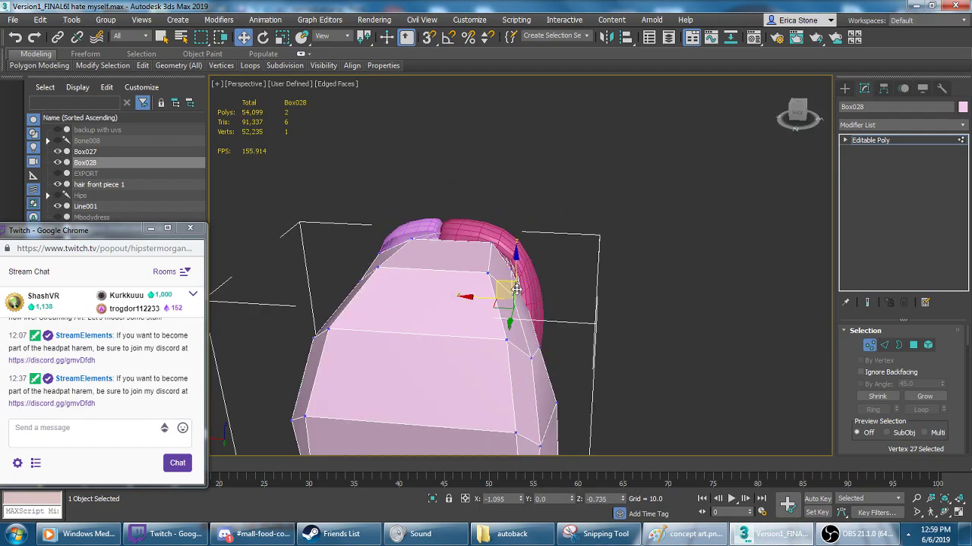
- Rework another set of vertices and polygons at the back of the head
{"action": "middle_click_drag", "start_coordinate": [415, 260], "coordinate": [503, 233], "text": "alt"}
{"action": "middle_click_drag", "start_coordinate": [398, 293], "coordinate": [494, 243], "text": "alt"}
{"action": "key", "text": "alt+Tab"}
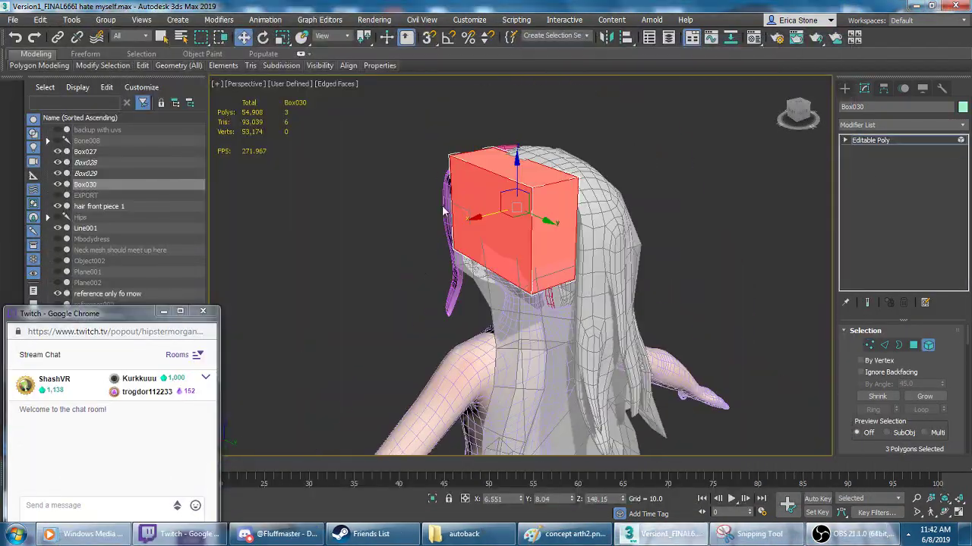
{"action": "middle_click_drag", "start_coordinate": [444, 213], "coordinate": [491, 248], "text": "alt"}
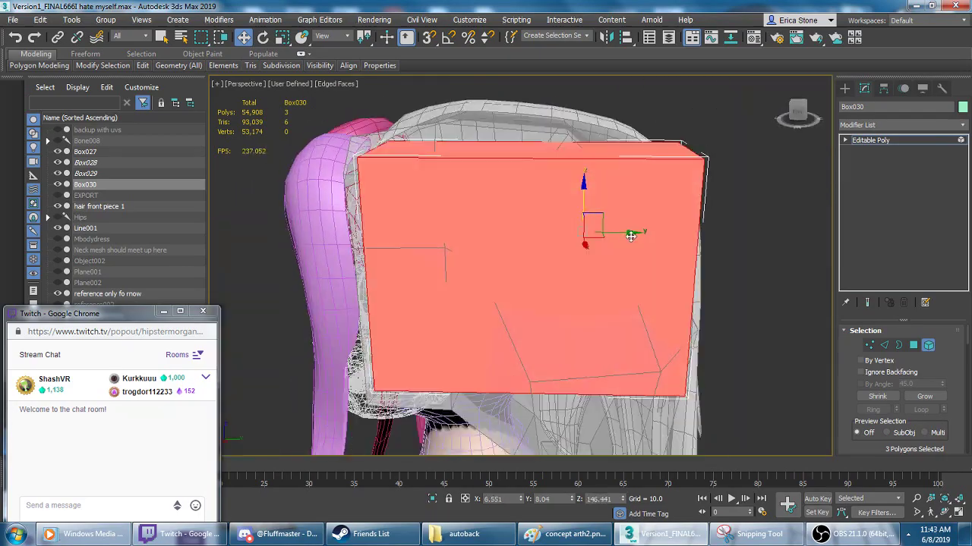
{"action": "left_click", "coordinate": [453, 278]}
{"action": "middle_click_drag", "start_coordinate": [452, 279], "coordinate": [967, 110], "text": "alt"}
- Select Box030 and pick edges on the back hair block
{"action": "middle_click_drag", "start_coordinate": [595, 190], "coordinate": [529, 197], "text": "alt"}
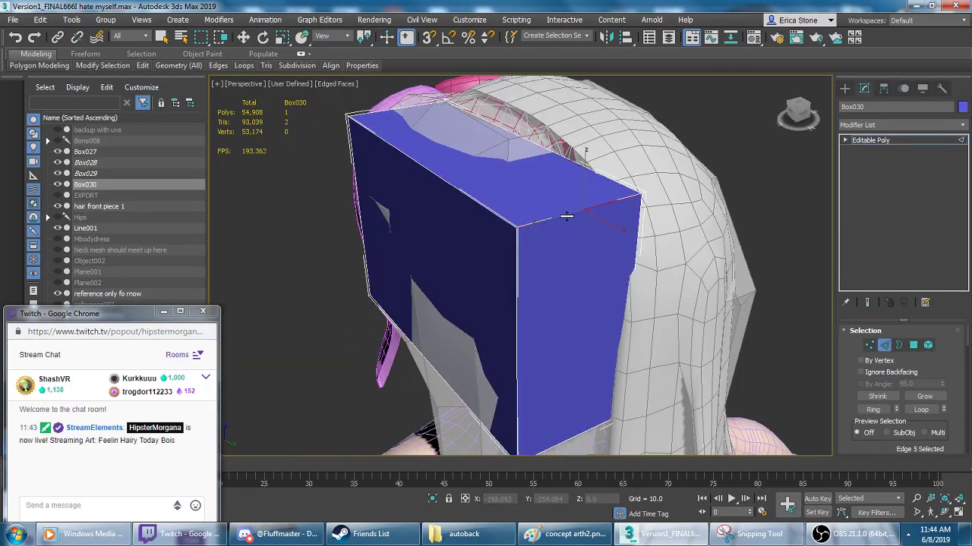
{"action": "key", "text": "2"}
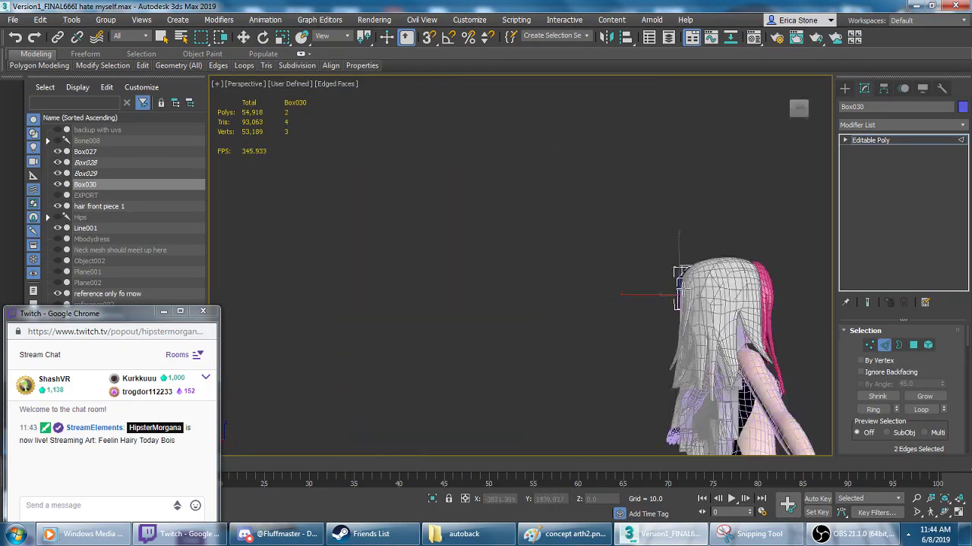
{"action": "middle_click_drag", "start_coordinate": [456, 228], "coordinate": [508, 194], "text": "alt"}
{"action": "left_click", "coordinate": [508, 195]}
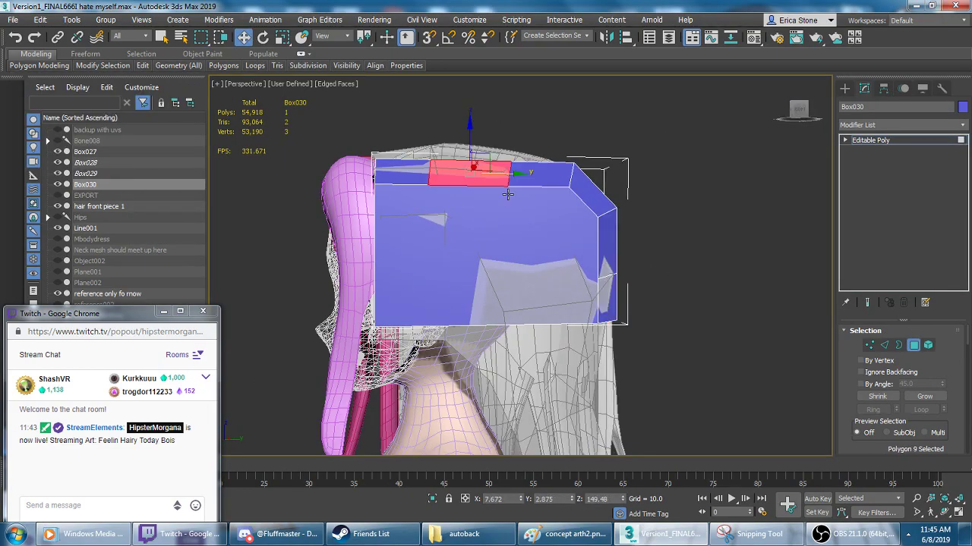
{"action": "middle_click_drag", "start_coordinate": [585, 220], "coordinate": [531, 228], "text": "alt"}
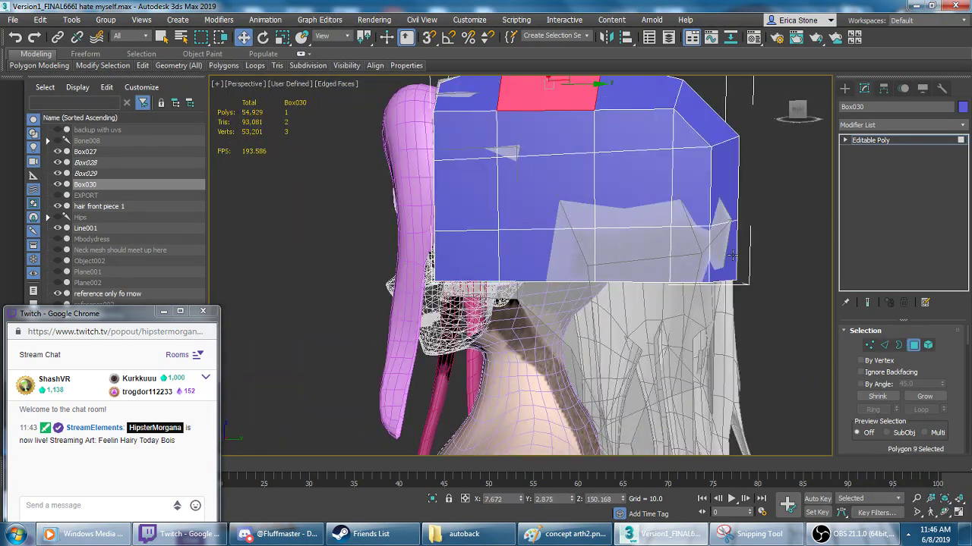
{"action": "left_click", "coordinate": [98, 159]}
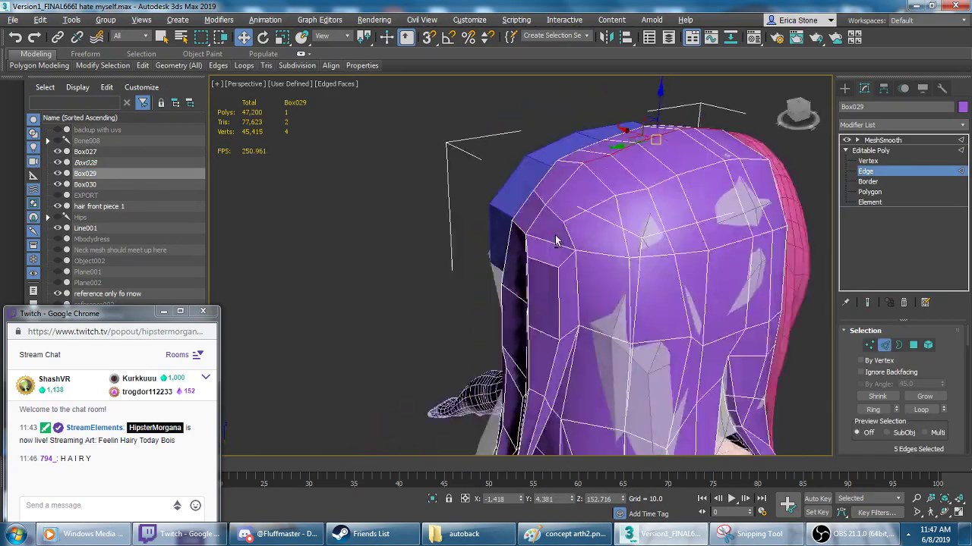
{"action": "middle_click_drag", "start_coordinate": [687, 269], "coordinate": [613, 191], "text": "alt"}
{"action": "left_click", "coordinate": [612, 190]}
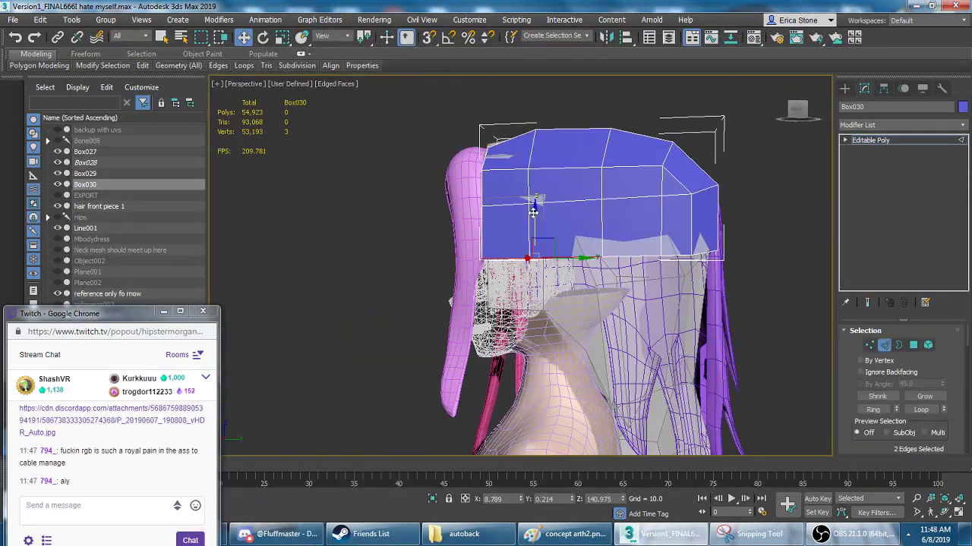
{"action": "mouse_move", "coordinate": [614, 353]}
{"action": "middle_mouse_down", "text": "alt"}
{"action": "mouse_move", "coordinate": [502, 175]}
{"action": "mouse_move", "coordinate": [501, 155]}
{"action": "mouse_move", "coordinate": [480, 197]}
{"action": "mouse_move", "coordinate": [590, 302]}
{"action": "middle_mouse_up", "text": "alt"}
- Scale and move Box030's edges, undoing two unwanted changes
{"action": "key", "text": "1"}
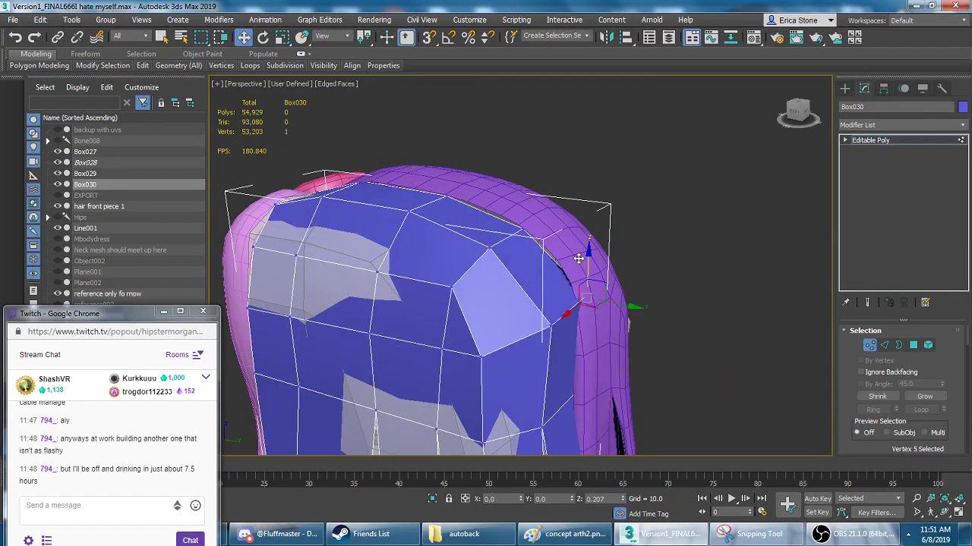
{"action": "mouse_move", "coordinate": [591, 302]}
{"action": "middle_mouse_down", "text": "alt"}
{"action": "mouse_move", "coordinate": [540, 378]}
{"action": "mouse_move", "coordinate": [553, 196]}
{"action": "mouse_move", "coordinate": [430, 184]}
{"action": "mouse_move", "coordinate": [518, 285]}
{"action": "mouse_move", "coordinate": [524, 264]}
{"action": "middle_mouse_up", "text": "alt"}
{"action": "key", "text": "2"}
{"action": "key", "text": "r"}
{"action": "key", "text": "w"}
{"action": "key", "text": "ctrl+z"}
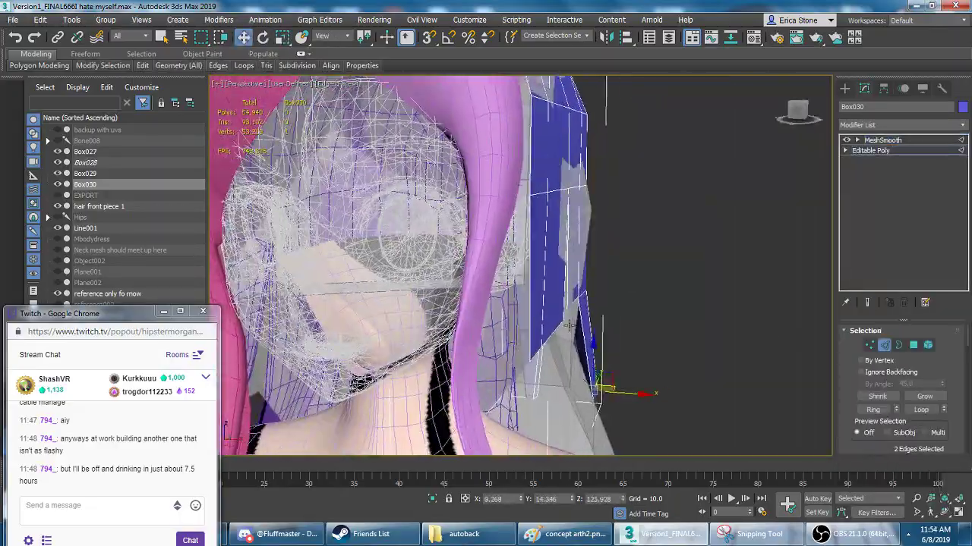
{"action": "key", "text": "ctrl+z"}
{"action": "mouse_move", "coordinate": [524, 263]}
{"action": "middle_mouse_down", "text": "alt"}
{"action": "mouse_move", "coordinate": [534, 292]}
{"action": "mouse_move", "coordinate": [476, 206]}
{"action": "mouse_move", "coordinate": [439, 186]}
{"action": "middle_mouse_up", "text": "alt"}
- Scale a wider edge selection on the hair panel and pick a vertex to move
{"action": "left_click", "coordinate": [914, 345]}
{"action": "left_click", "coordinate": [869, 344]}
{"action": "key", "text": "2"}
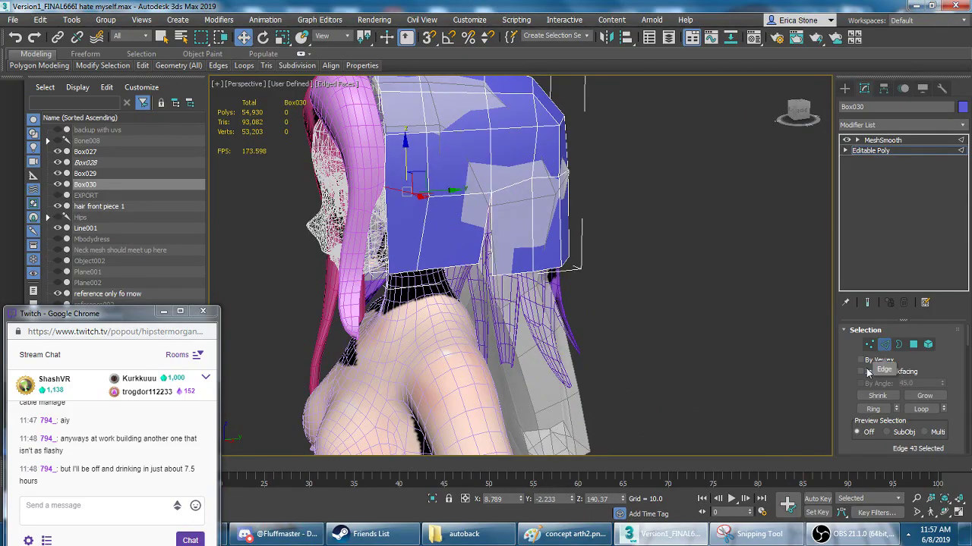
{"action": "mouse_move", "coordinate": [439, 187]}
{"action": "middle_mouse_down", "text": "alt"}
{"action": "mouse_move", "coordinate": [526, 154]}
{"action": "mouse_move", "coordinate": [646, 264]}
{"action": "mouse_move", "coordinate": [479, 317]}
{"action": "mouse_move", "coordinate": [475, 286]}
{"action": "mouse_move", "coordinate": [542, 358]}
{"action": "mouse_move", "coordinate": [372, 328]}
{"action": "mouse_move", "coordinate": [471, 301]}
{"action": "mouse_move", "coordinate": [485, 228]}
{"action": "mouse_move", "coordinate": [482, 141]}
{"action": "mouse_move", "coordinate": [527, 271]}
{"action": "mouse_move", "coordinate": [527, 217]}
{"action": "mouse_move", "coordinate": [538, 206]}
{"action": "mouse_move", "coordinate": [531, 140]}
{"action": "mouse_move", "coordinate": [503, 157]}
{"action": "mouse_move", "coordinate": [559, 163]}
{"action": "mouse_move", "coordinate": [433, 296]}
{"action": "mouse_move", "coordinate": [543, 228]}
{"action": "mouse_move", "coordinate": [506, 317]}
{"action": "middle_mouse_up", "text": "alt"}
{"action": "key", "text": "r"}
{"action": "key", "text": "w"}
{"action": "key", "text": "1"}
{"action": "left_click", "coordinate": [479, 317]}
- Adjust vertices and edges underneath the lower blue hair panels
{"action": "key", "text": "2"}
{"action": "key", "text": "1"}
{"action": "key", "text": "2"}
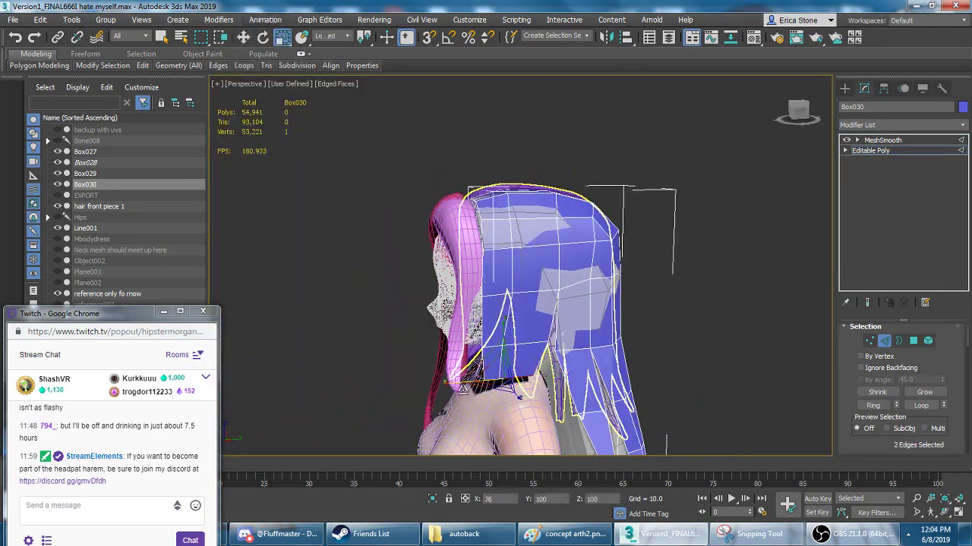
{"action": "mouse_move", "coordinate": [519, 353]}
{"action": "middle_mouse_down", "text": "alt"}
{"action": "mouse_move", "coordinate": [531, 304]}
{"action": "mouse_move", "coordinate": [501, 262]}
{"action": "mouse_move", "coordinate": [512, 262]}
{"action": "mouse_move", "coordinate": [601, 365]}
{"action": "mouse_move", "coordinate": [531, 266]}
{"action": "middle_mouse_up", "text": "alt"}
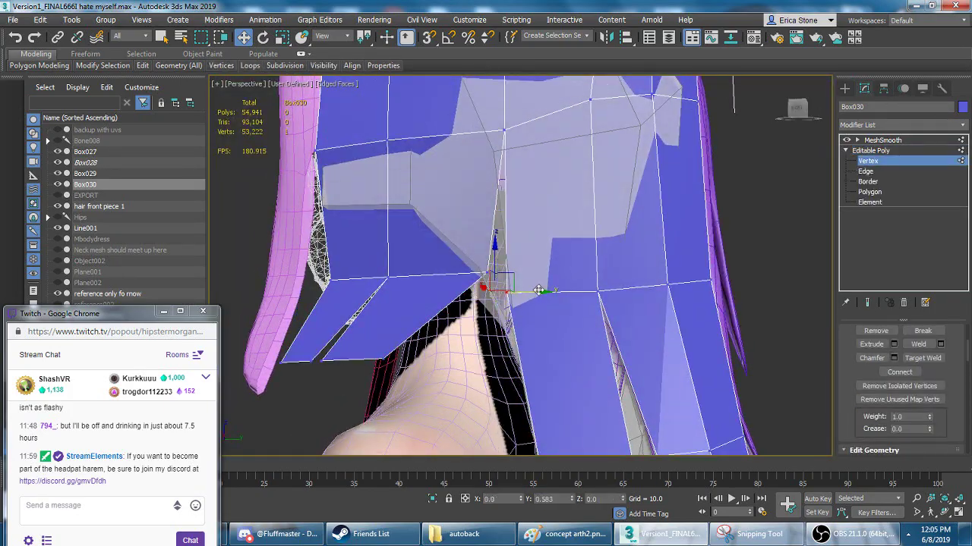
{"action": "key", "text": "1"}
{"action": "scroll", "coordinate": [488, 246], "scroll_direction": "down", "scroll_amount": 5}
{"action": "middle_click_drag", "start_coordinate": [412, 232], "coordinate": [391, 295], "text": "alt"}
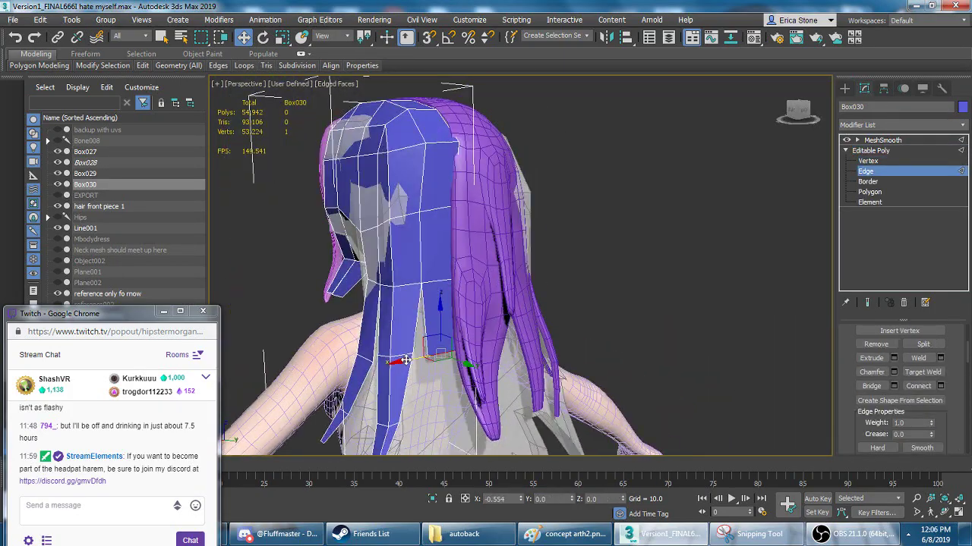
- Scale the lower strand edges into tapered points and preview the MeshSmooth result
{"action": "key", "text": "r"}
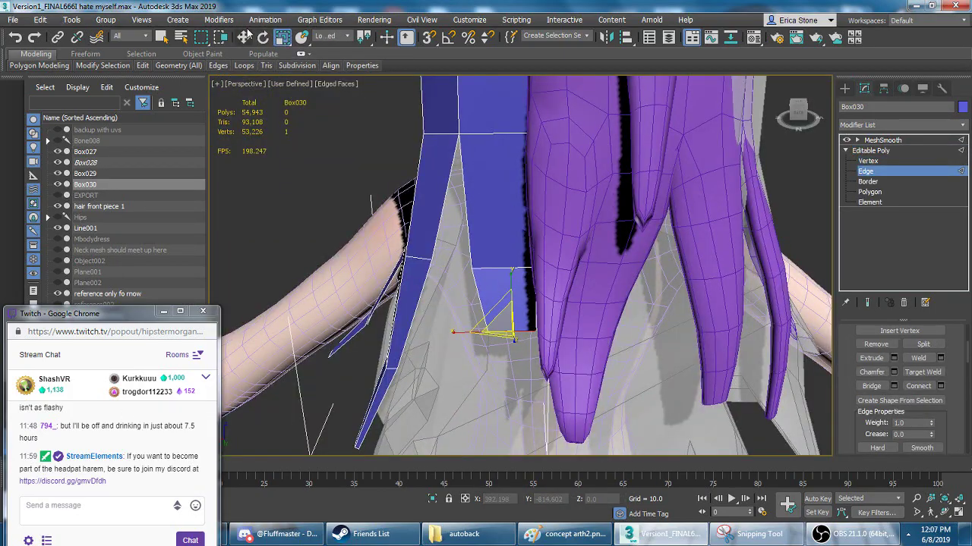
{"action": "middle_click_drag", "start_coordinate": [266, 136], "coordinate": [710, 243], "text": "alt"}
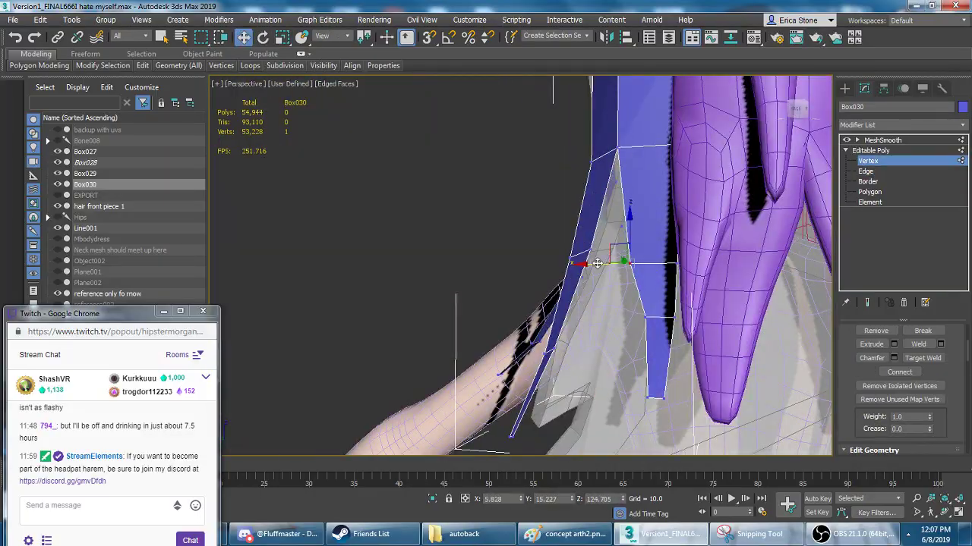
{"action": "key", "text": "w"}
{"action": "left_click", "coordinate": [865, 171]}
{"action": "mouse_move", "coordinate": [709, 243]}
{"action": "middle_mouse_down", "text": "alt"}
{"action": "mouse_move", "coordinate": [488, 307]}
{"action": "mouse_move", "coordinate": [627, 292]}
{"action": "mouse_move", "coordinate": [683, 251]}
{"action": "middle_mouse_up", "text": "alt"}
{"action": "left_click", "coordinate": [882, 139]}
{"action": "middle_click_drag", "start_coordinate": [532, 266], "coordinate": [622, 228], "text": "alt"}
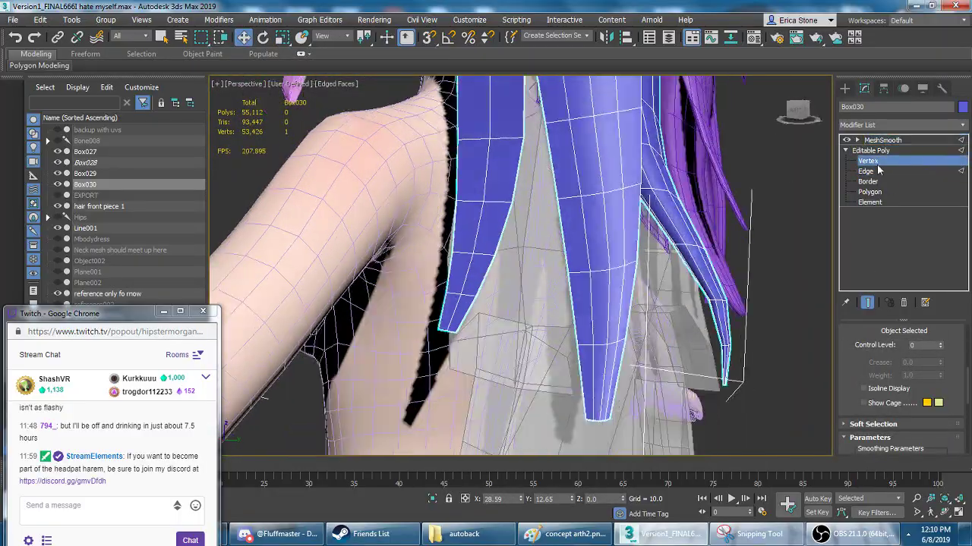
- Move the Box030 blue hair panel's edges and vertices, viewed up close
{"action": "left_click", "coordinate": [865, 170]}
{"action": "middle_click_drag", "start_coordinate": [532, 266], "coordinate": [455, 228], "text": "alt"}
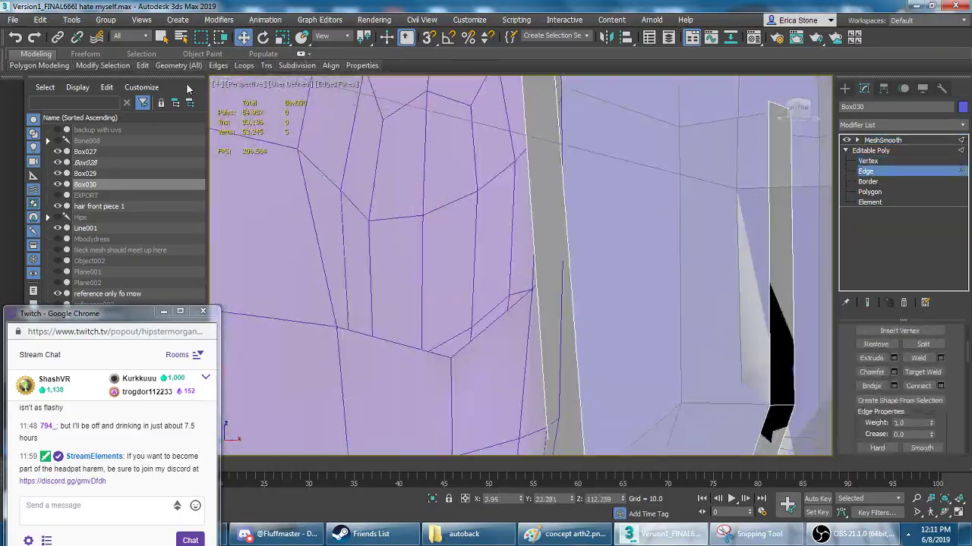
{"action": "middle_click_drag", "start_coordinate": [456, 265], "coordinate": [608, 227], "text": "alt"}
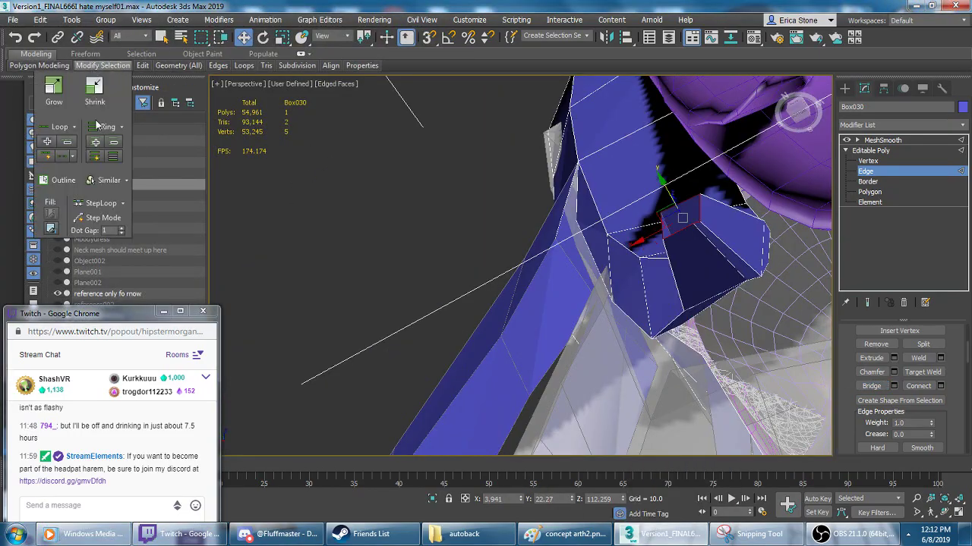
{"action": "mouse_move", "coordinate": [532, 197]}
{"action": "middle_mouse_down", "text": "alt"}
{"action": "mouse_move", "coordinate": [673, 195]}
{"action": "mouse_move", "coordinate": [651, 205]}
{"action": "middle_mouse_up", "text": "alt"}
{"action": "mouse_move", "coordinate": [699, 281]}
{"action": "middle_mouse_down", "text": "alt"}
{"action": "mouse_move", "coordinate": [724, 171]}
{"action": "mouse_move", "coordinate": [518, 329]}
{"action": "mouse_move", "coordinate": [526, 281]}
{"action": "mouse_move", "coordinate": [600, 235]}
{"action": "middle_mouse_up", "text": "alt"}
{"action": "key", "text": "4"}
{"action": "key", "text": "2"}
{"action": "key", "text": "w"}
{"action": "middle_click_drag", "start_coordinate": [514, 278], "coordinate": [539, 305], "text": "alt"}
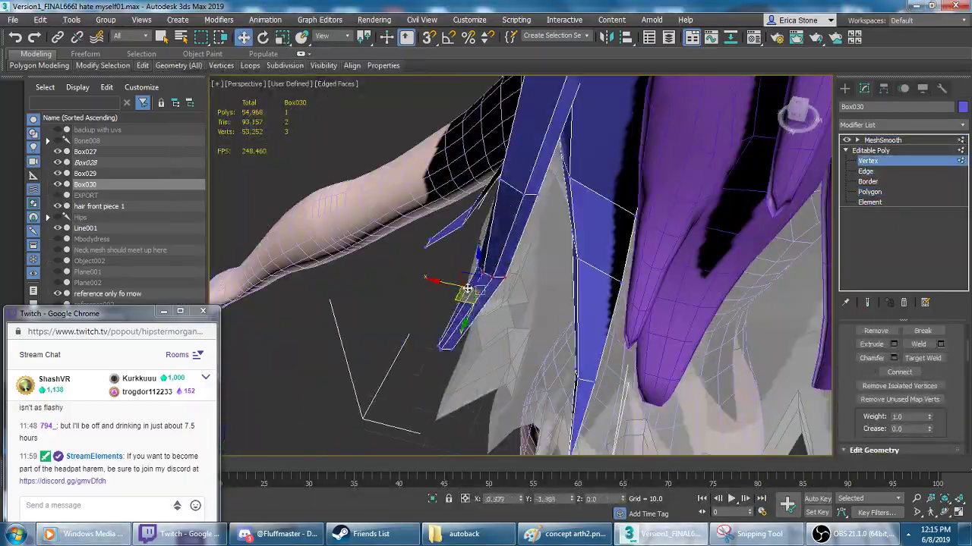
{"action": "key", "text": "1"}
- Toggle the MeshSmooth preview while tweaking Box030 vertices and edges
{"action": "key", "text": "Page_Up"}
{"action": "mouse_move", "coordinate": [539, 305]}
{"action": "middle_mouse_down", "text": "alt"}
{"action": "mouse_move", "coordinate": [608, 256]}
{"action": "mouse_move", "coordinate": [578, 292]}
{"action": "mouse_move", "coordinate": [672, 300]}
{"action": "mouse_move", "coordinate": [645, 266]}
{"action": "mouse_move", "coordinate": [607, 289]}
{"action": "middle_mouse_up", "text": "alt"}
{"action": "key", "text": "Page_Down"}
{"action": "key", "text": "2"}
{"action": "key", "text": "1"}
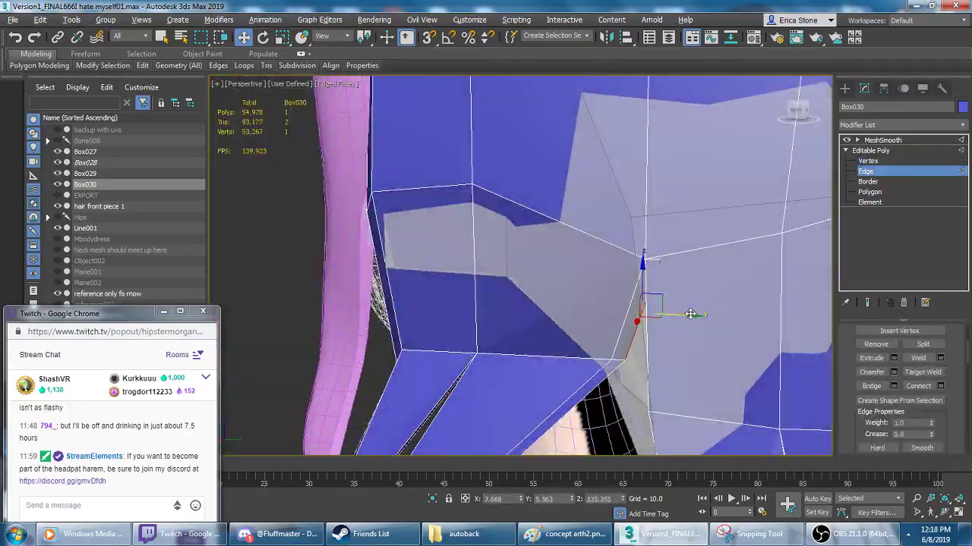
{"action": "key", "text": "Page_Up"}
{"action": "key", "text": "z"}
{"action": "key", "text": "1"}
{"action": "scroll", "coordinate": [456, 340], "scroll_direction": "up", "scroll_amount": 5}
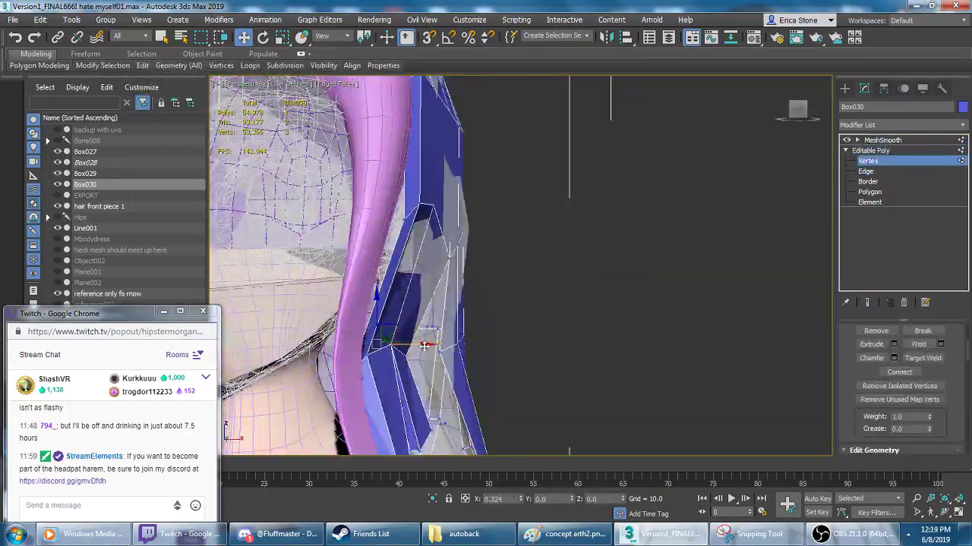
{"action": "key", "text": "Page_Up"}
{"action": "key", "text": "z"}
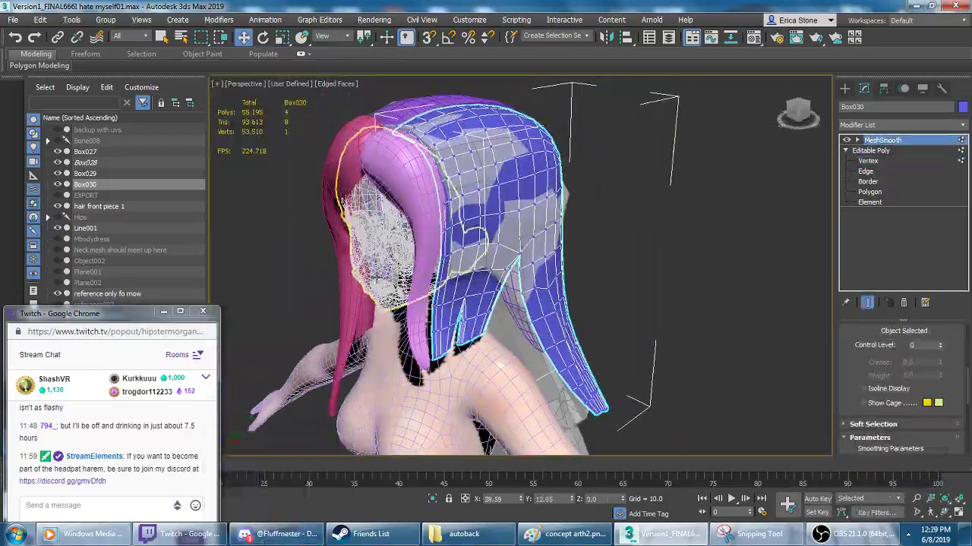
{"action": "key", "text": "1"}
{"action": "scroll", "coordinate": [573, 294], "scroll_direction": "up", "scroll_amount": 5}
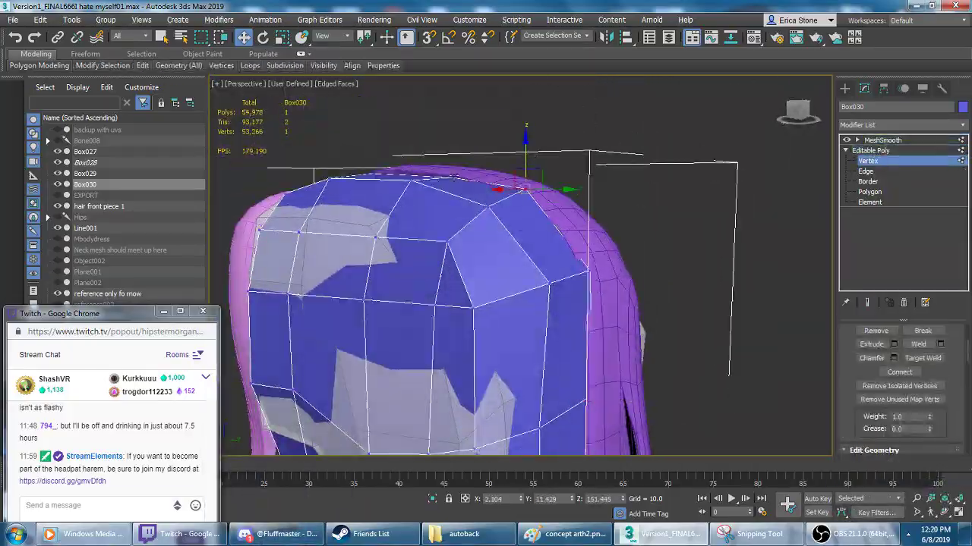
- Preview the smoothed hair from behind the character and switch to the Back view
{"action": "middle_click_drag", "start_coordinate": [435, 182], "coordinate": [523, 363], "text": "alt"}
{"action": "key", "text": "2"}
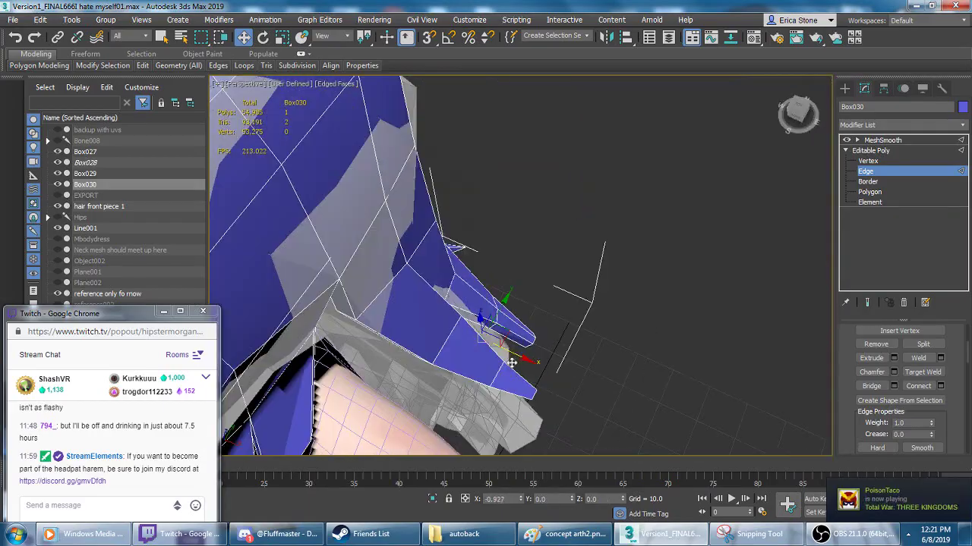
{"action": "middle_click_drag", "start_coordinate": [523, 363], "coordinate": [347, 171], "text": "alt"}
{"action": "scroll", "coordinate": [347, 171], "scroll_direction": "down", "scroll_amount": 3}
{"action": "key", "text": "Page_Up"}
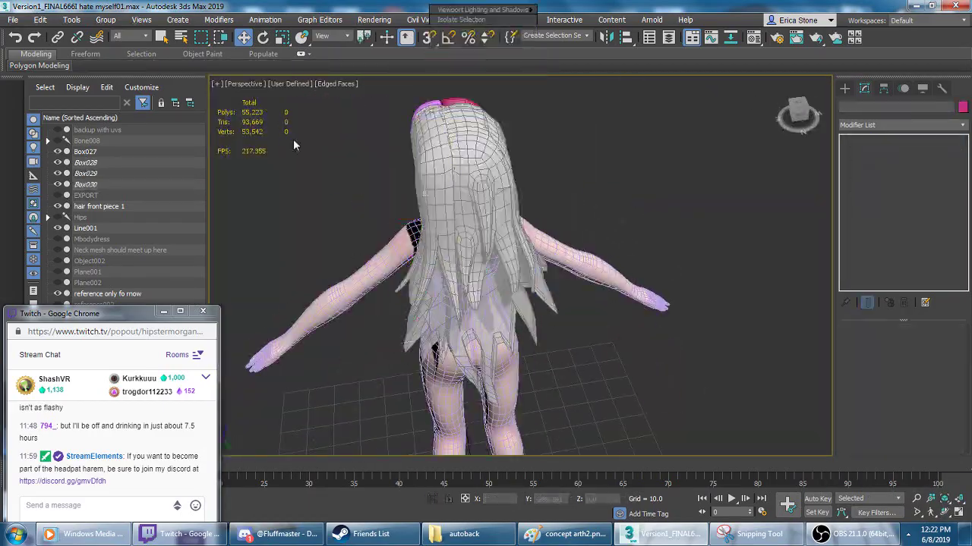
{"action": "key", "text": "k"}
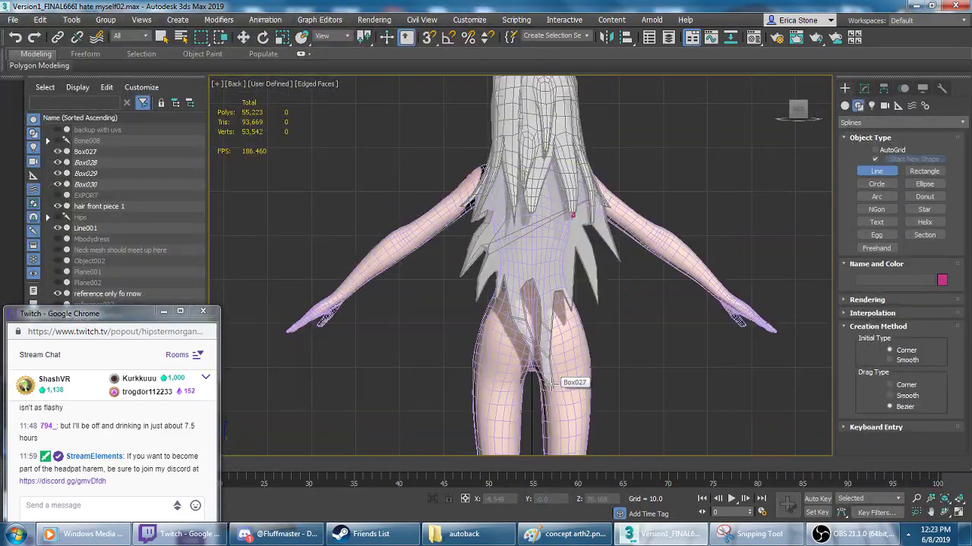
- Capture the back view into Paint and save it as concept arth3.png
{"action": "key", "text": "alt+Tab"}
{"action": "key", "text": "F12"}
{"action": "key", "text": "Return"}
{"action": "key", "text": "ctrl+v"}
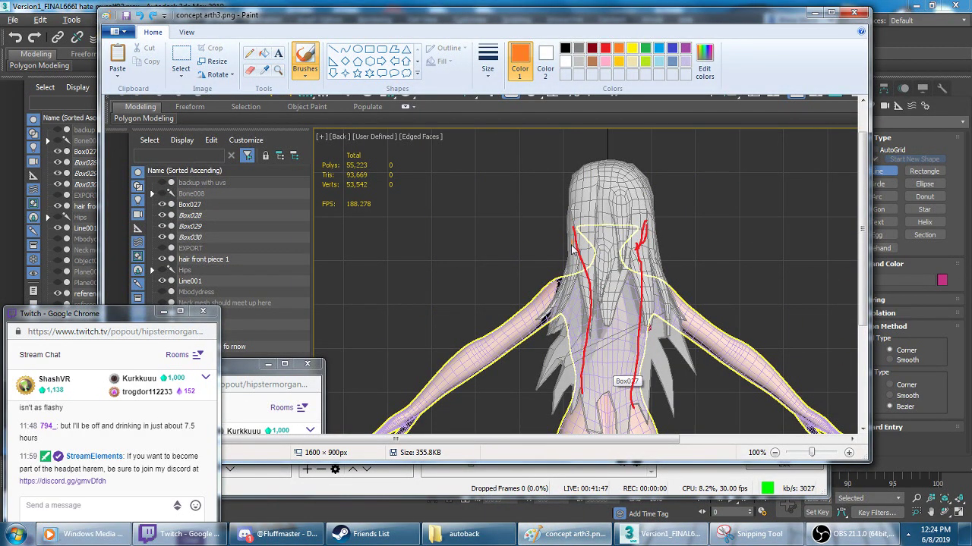
- Undo the stray orange and red hair strokes, pick orange, then return to 3ds Max
{"action": "key", "text": "ctrl+z"}
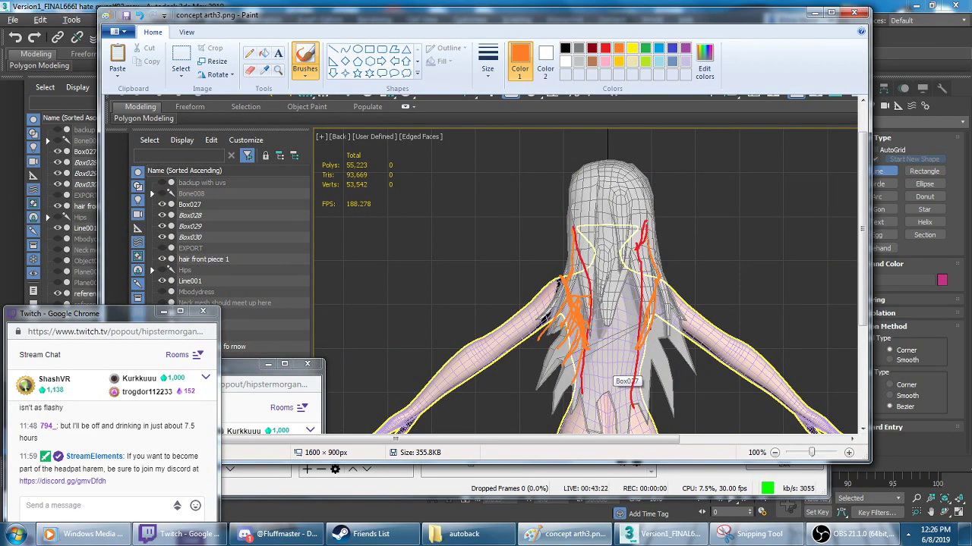
{"action": "key", "text": "ctrl+z"}
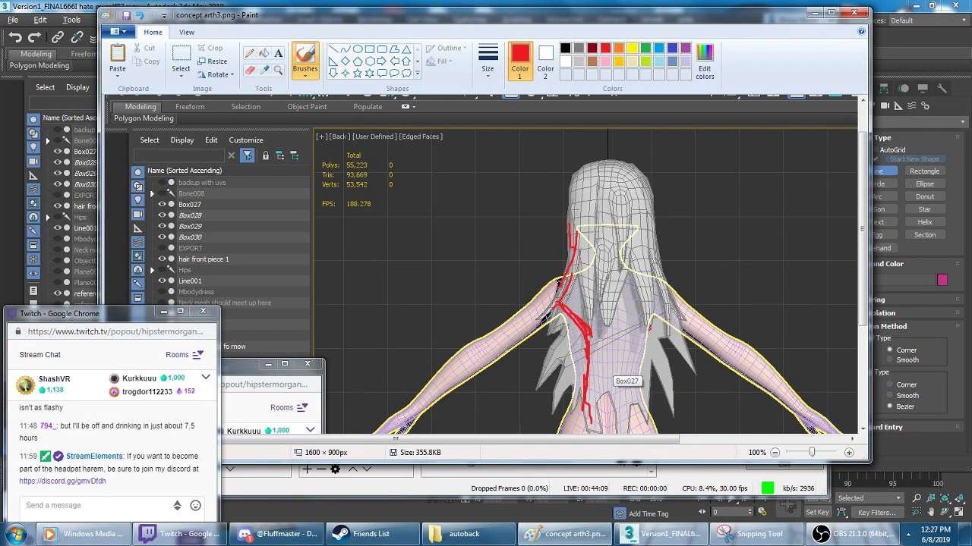
{"action": "scroll", "coordinate": [486, 266], "scroll_direction": "up", "scroll_amount": 2}
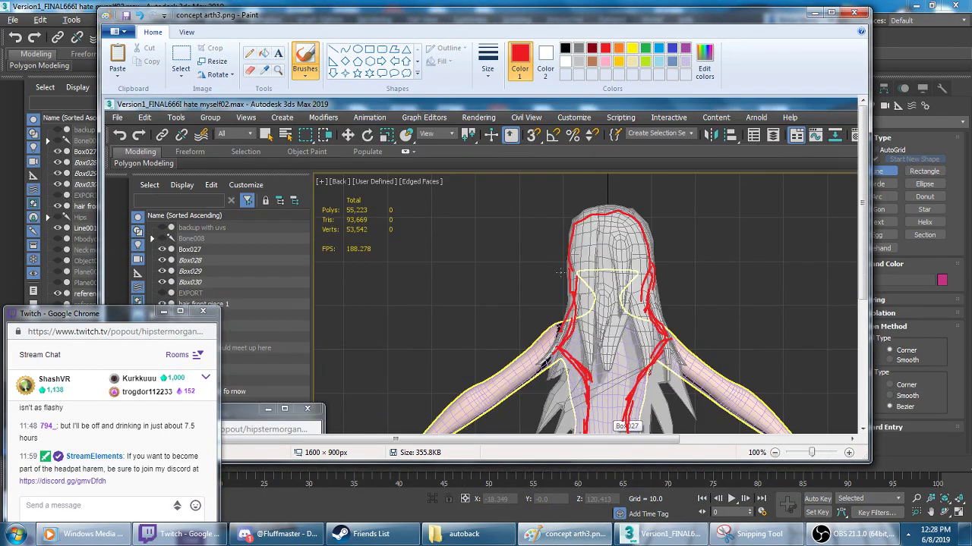
{"action": "scroll", "coordinate": [486, 266], "scroll_direction": "down", "scroll_amount": 4}
{"action": "left_click", "coordinate": [619, 48]}
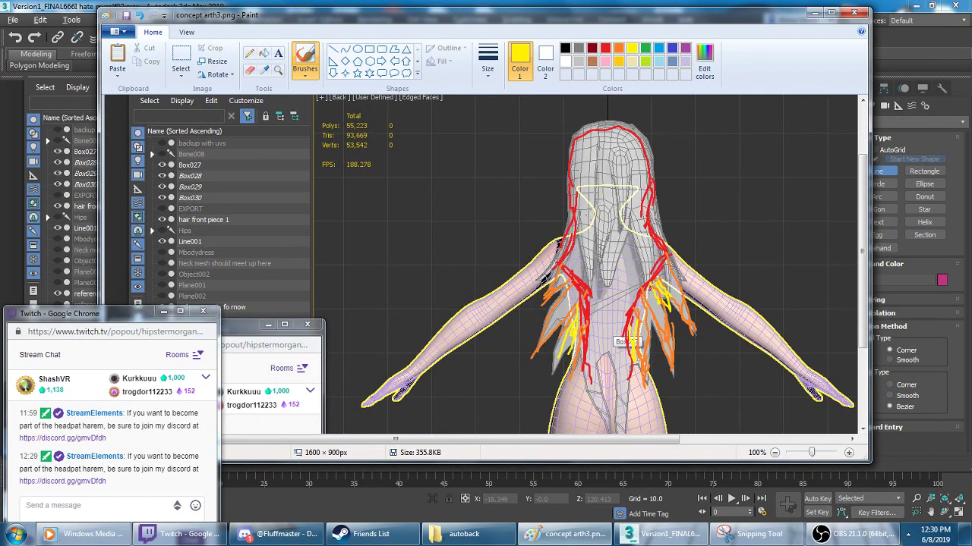
{"action": "key", "text": "alt+Tab"}
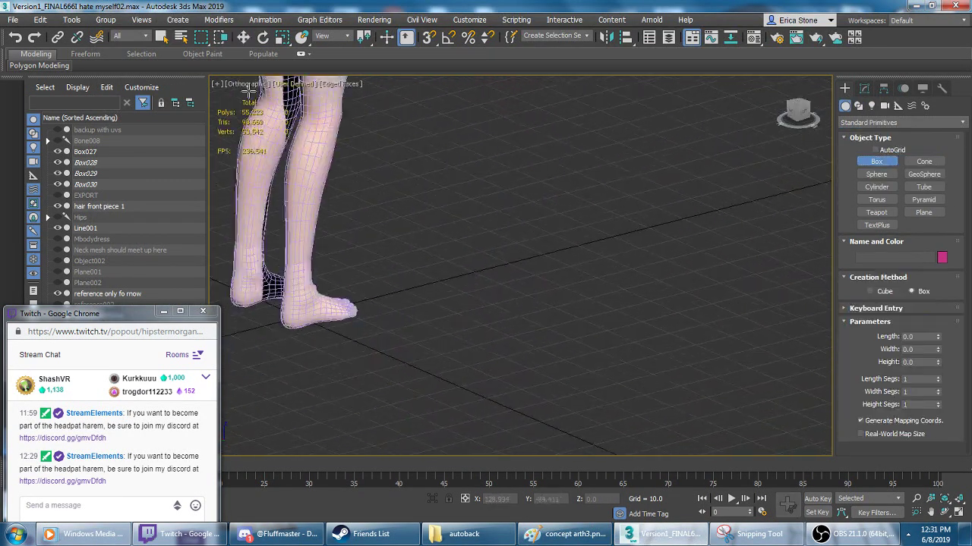
- Chamfer the top edge of the new mirrored Box031 panel behind the hair
{"action": "key", "text": "1"}
{"action": "middle_click_drag", "start_coordinate": [759, 214], "coordinate": [546, 359], "text": "alt"}
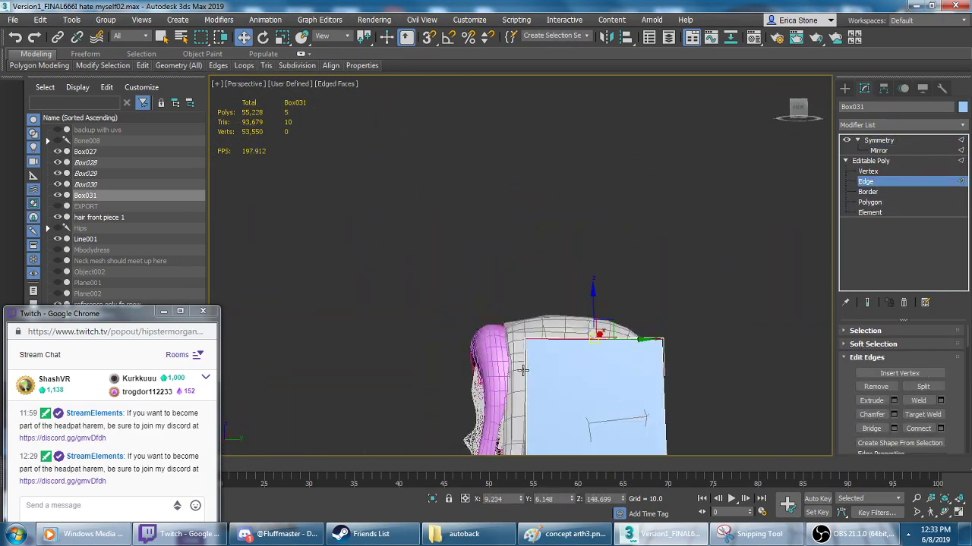
{"action": "key", "text": "w"}
{"action": "middle_click_drag", "start_coordinate": [610, 278], "coordinate": [599, 262], "text": "alt"}
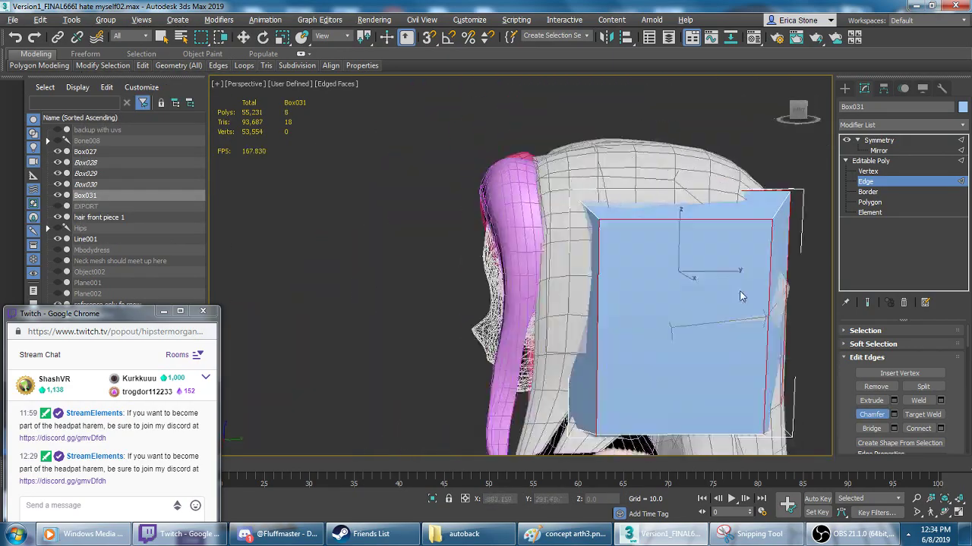
{"action": "key", "text": "ctrl+shift+c"}
{"action": "middle_click_drag", "start_coordinate": [599, 262], "coordinate": [440, 158], "text": "alt"}
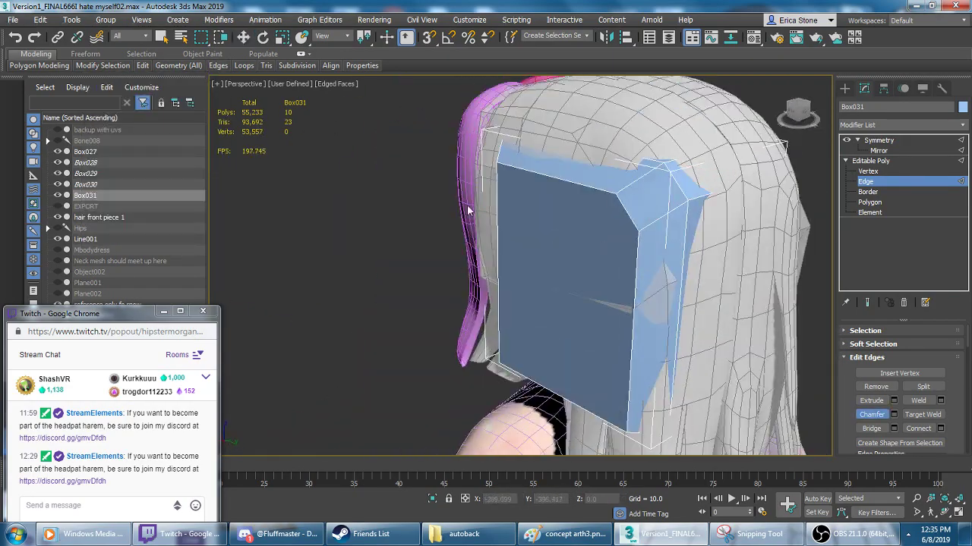
{"action": "mouse_move", "coordinate": [531, 266]}
{"action": "middle_mouse_down", "text": "alt"}
{"action": "mouse_move", "coordinate": [563, 274]}
{"action": "mouse_move", "coordinate": [573, 251]}
{"action": "middle_mouse_up", "text": "alt"}
- Inspect Box031's chamfered edges and vertices from closer angles around the hair
{"action": "key", "text": "2"}
{"action": "scroll", "coordinate": [573, 252], "scroll_direction": "up", "scroll_amount": 3}
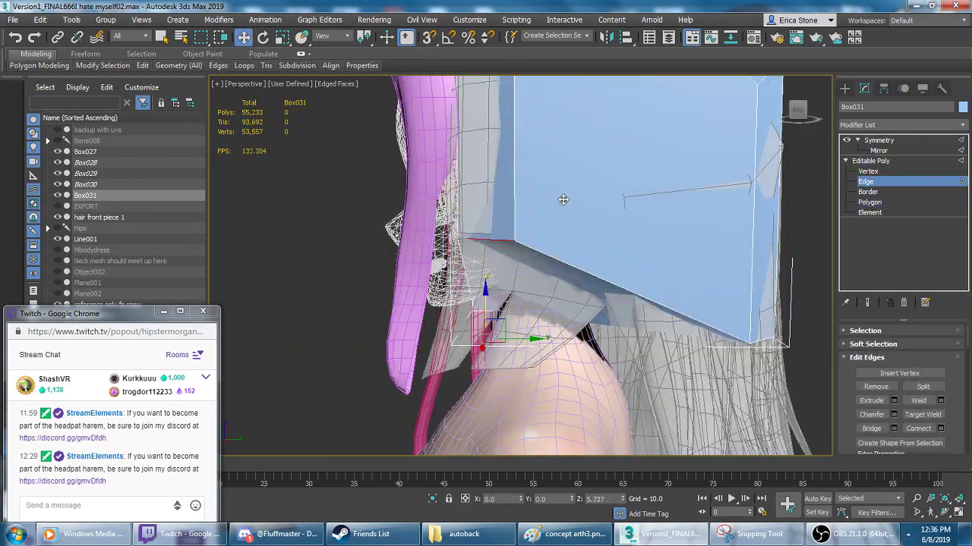
{"action": "scroll", "coordinate": [573, 251], "scroll_direction": "down", "scroll_amount": 4}
{"action": "mouse_move", "coordinate": [558, 200]}
{"action": "middle_mouse_down", "text": "alt"}
{"action": "mouse_move", "coordinate": [577, 234]}
{"action": "mouse_move", "coordinate": [481, 353]}
{"action": "mouse_move", "coordinate": [432, 306]}
{"action": "middle_mouse_up", "text": "alt"}
{"action": "scroll", "coordinate": [577, 233], "scroll_direction": "up", "scroll_amount": 3}
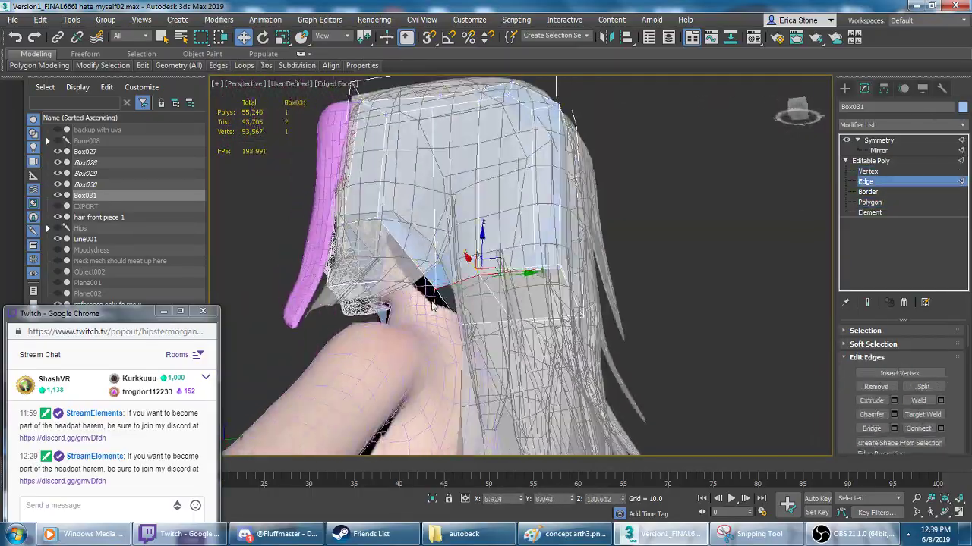
{"action": "mouse_move", "coordinate": [547, 294]}
{"action": "middle_mouse_down", "text": "alt"}
{"action": "mouse_move", "coordinate": [522, 222]}
{"action": "mouse_move", "coordinate": [553, 174]}
{"action": "mouse_move", "coordinate": [730, 155]}
{"action": "mouse_move", "coordinate": [661, 152]}
{"action": "middle_mouse_up", "text": "alt"}
{"action": "scroll", "coordinate": [522, 222], "scroll_direction": "up", "scroll_amount": 2}
{"action": "key", "text": "1"}
{"action": "scroll", "coordinate": [522, 222], "scroll_direction": "down", "scroll_amount": 3}
- Show the Symmetry settings and adjust Box031's polygons and vertices from the side
{"action": "left_click", "coordinate": [879, 140]}
{"action": "scroll", "coordinate": [531, 220], "scroll_direction": "up", "scroll_amount": 3}
{"action": "key", "text": "2"}
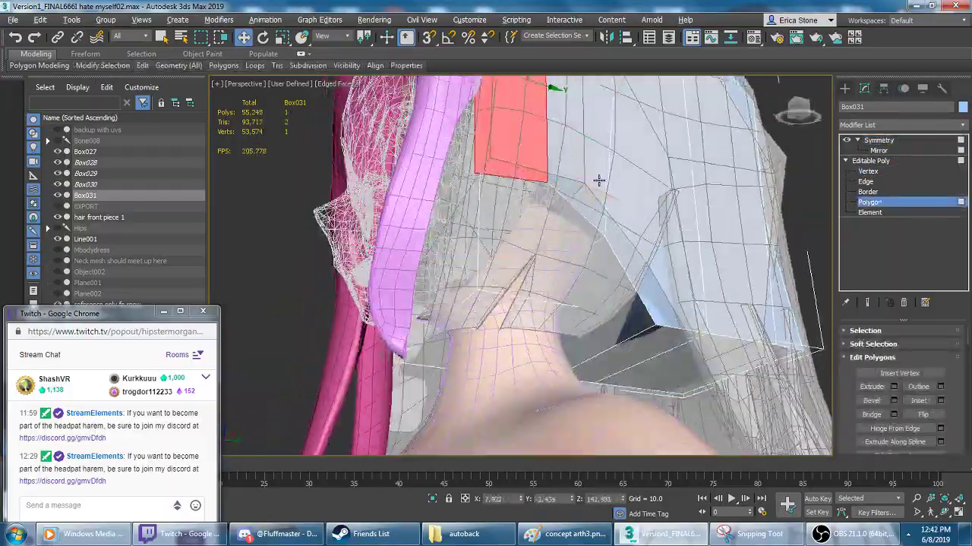
{"action": "key", "text": "4"}
{"action": "left_click", "coordinate": [513, 187]}
{"action": "middle_click_drag", "start_coordinate": [514, 187], "coordinate": [497, 179], "text": "alt"}
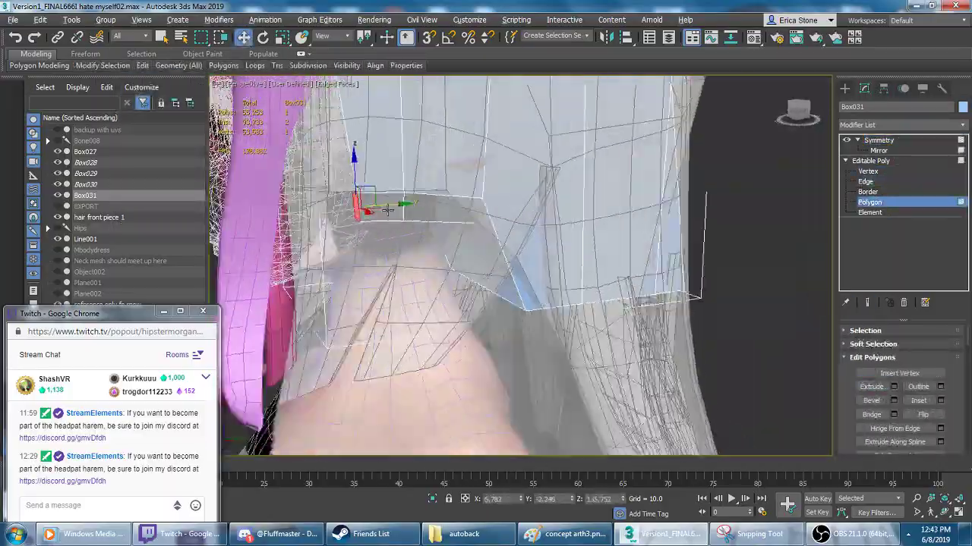
{"action": "key", "text": "2"}
{"action": "mouse_move", "coordinate": [497, 178]}
{"action": "middle_mouse_down", "text": "alt"}
{"action": "mouse_move", "coordinate": [419, 256]}
{"action": "mouse_move", "coordinate": [407, 202]}
{"action": "middle_mouse_up", "text": "alt"}
{"action": "key", "text": "1"}
{"action": "key", "text": "4"}
{"action": "scroll", "coordinate": [445, 260], "scroll_direction": "down", "scroll_amount": 5}
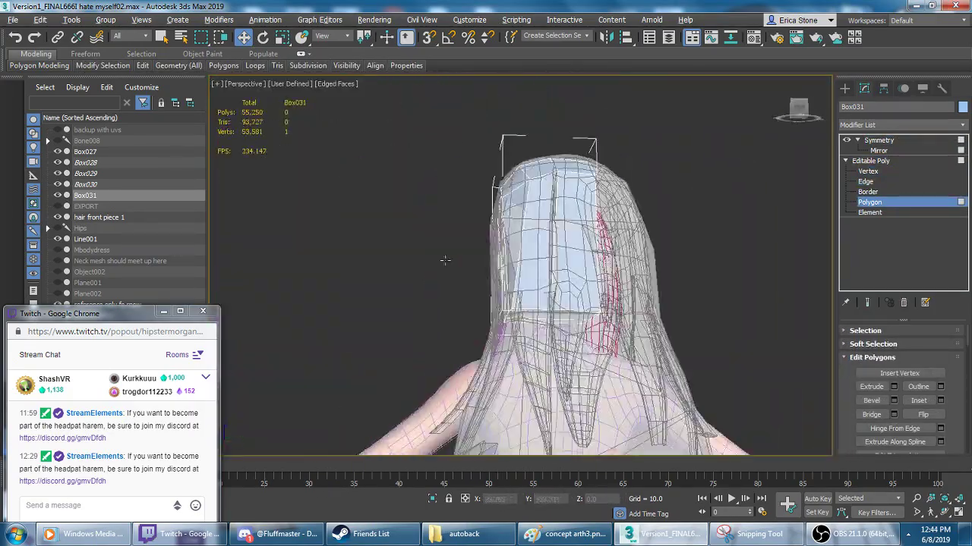
- Check the painted concept sketch, then return to Box031's vertices in 3ds Max
{"action": "key", "text": "alt+Tab"}
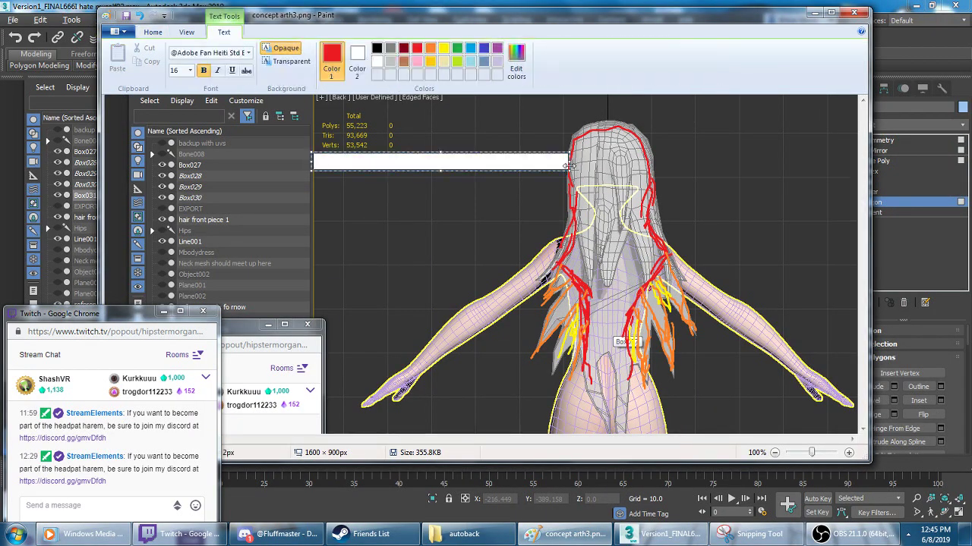
{"action": "key", "text": "alt+Tab"}
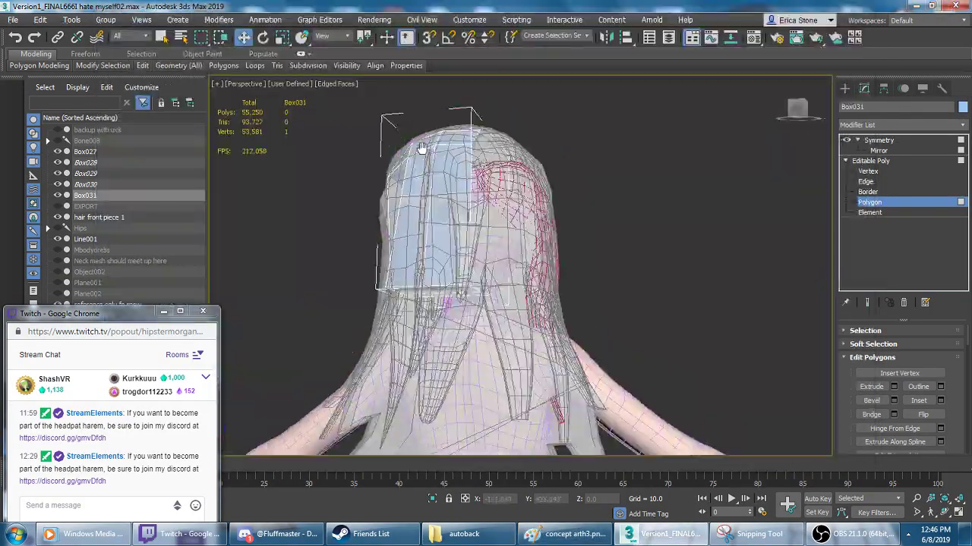
{"action": "scroll", "coordinate": [486, 265], "scroll_direction": "up", "scroll_amount": 5}
{"action": "key", "text": "1"}
{"action": "scroll", "coordinate": [486, 266], "scroll_direction": "up", "scroll_amount": 3}
{"action": "scroll", "coordinate": [560, 298], "scroll_direction": "down", "scroll_amount": 5}
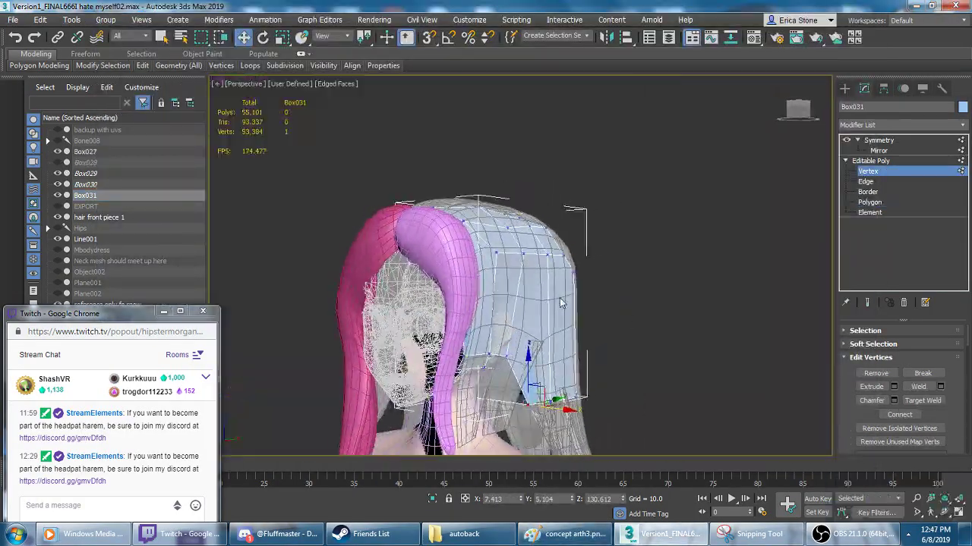
{"action": "scroll", "coordinate": [425, 319], "scroll_direction": "up", "scroll_amount": 3}
{"action": "scroll", "coordinate": [470, 288], "scroll_direction": "up", "scroll_amount": 2}
{"action": "scroll", "coordinate": [485, 288], "scroll_direction": "down", "scroll_amount": 5}
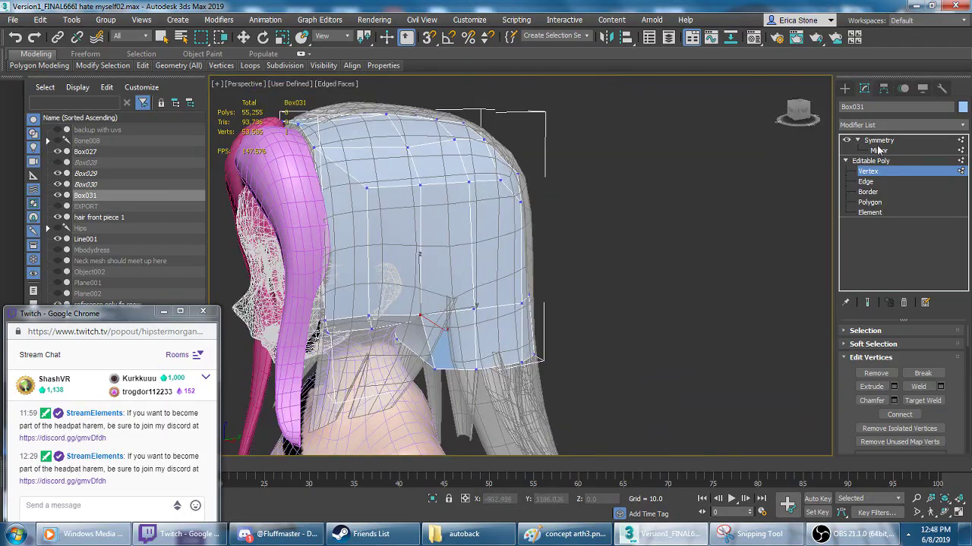
- Add MeshSmooth to the back hair shell and work on its bottom faces
{"action": "left_click", "coordinate": [880, 140]}
{"action": "left_click", "coordinate": [870, 171]}
{"action": "key", "text": "4"}
{"action": "scroll", "coordinate": [574, 302], "scroll_direction": "up", "scroll_amount": 6}
{"action": "scroll", "coordinate": [575, 301], "scroll_direction": "down", "scroll_amount": 5}
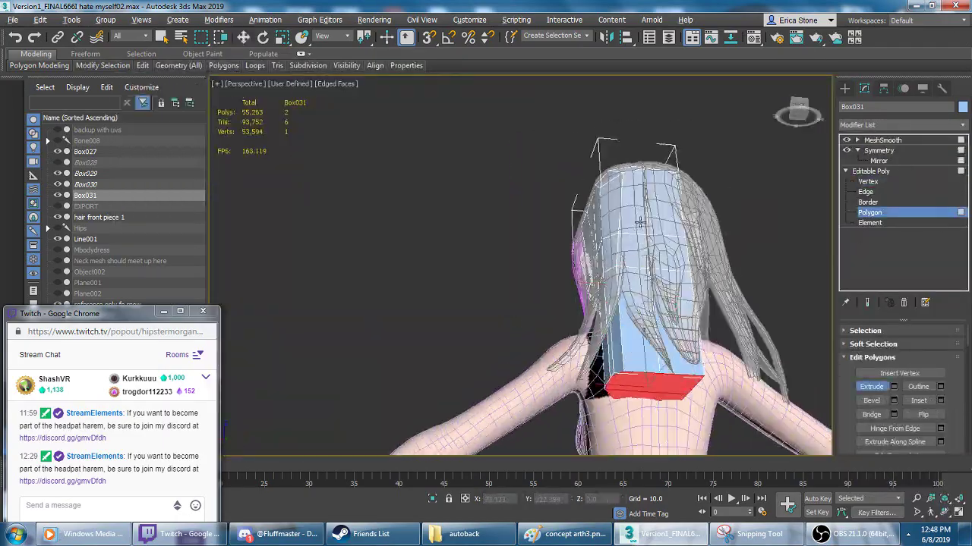
{"action": "middle_click_drag", "start_coordinate": [574, 301], "coordinate": [547, 341], "text": "alt"}
{"action": "key", "text": "1"}
{"action": "scroll", "coordinate": [531, 403], "scroll_direction": "up", "scroll_amount": 5}
{"action": "middle_click_drag", "start_coordinate": [530, 403], "coordinate": [486, 365], "text": "alt"}
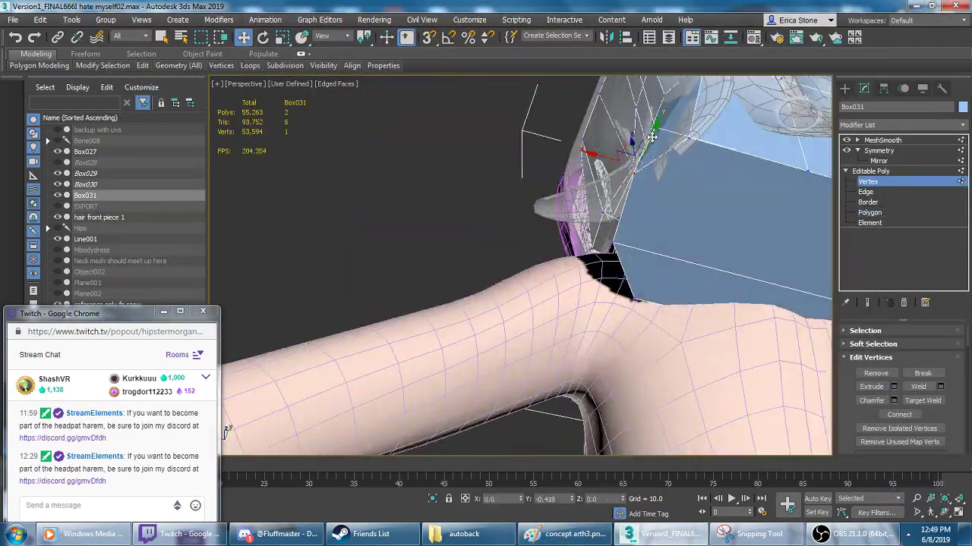
{"action": "scroll", "coordinate": [486, 364], "scroll_direction": "down", "scroll_amount": 5}
- Stop the OBS livestream, then bring the view back to the hair
{"action": "key", "text": "alt+Tab"}
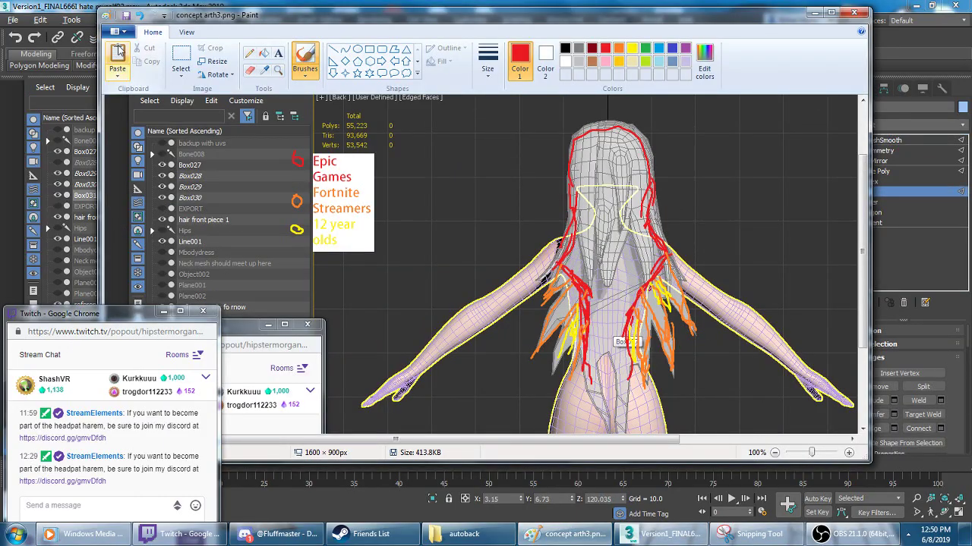
{"action": "key", "text": "alt+Tab"}
{"action": "key", "text": "alt+Tab"}
{"action": "left_click", "coordinate": [803, 403]}
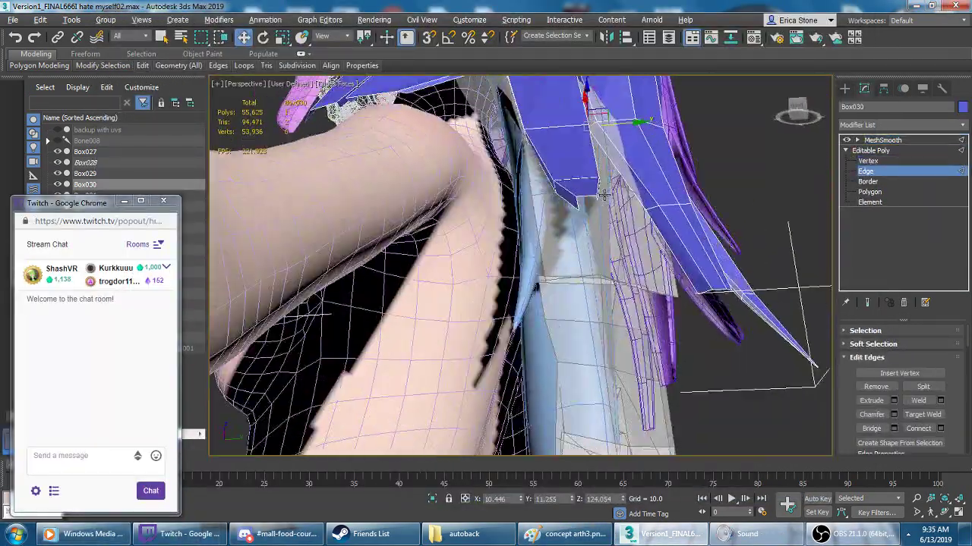
{"action": "middle_click_drag", "start_coordinate": [604, 195], "coordinate": [524, 233], "text": "alt"}
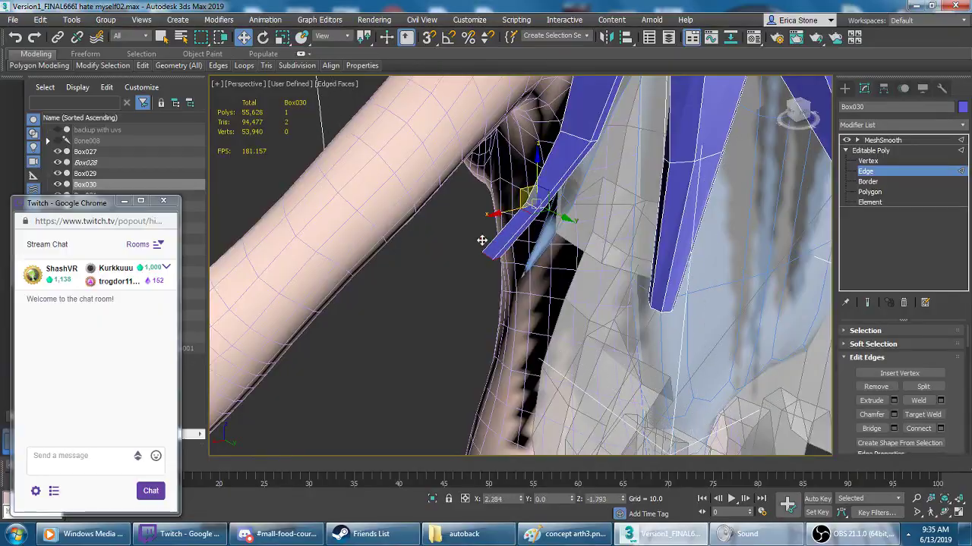
- Inspect the smoothed hair strand faces from behind and close up
{"action": "scroll", "coordinate": [524, 234], "scroll_direction": "up", "scroll_amount": 5}
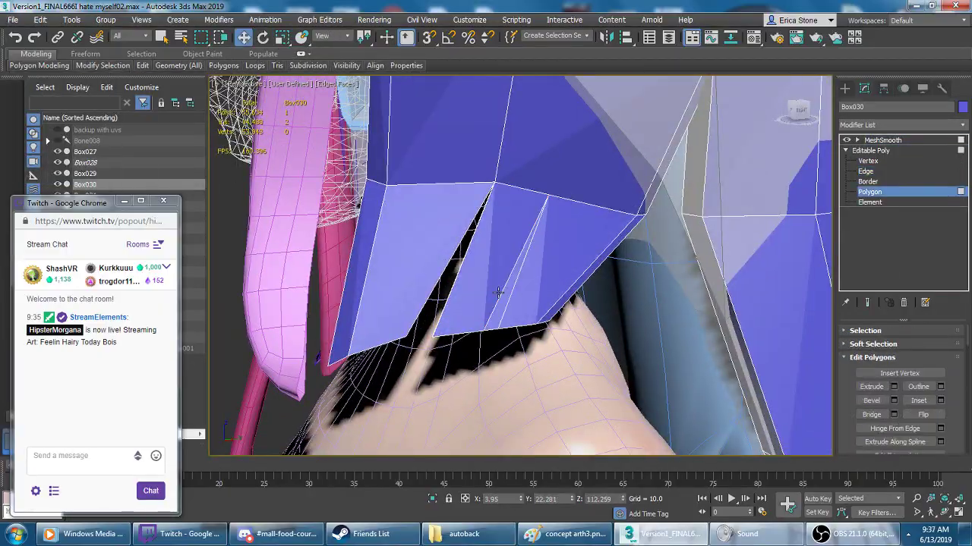
{"action": "mouse_move", "coordinate": [499, 292]}
{"action": "middle_mouse_down", "text": "alt"}
{"action": "mouse_move", "coordinate": [557, 232]}
{"action": "mouse_move", "coordinate": [580, 140]}
{"action": "middle_mouse_up", "text": "alt"}
{"action": "left_click", "coordinate": [882, 139]}
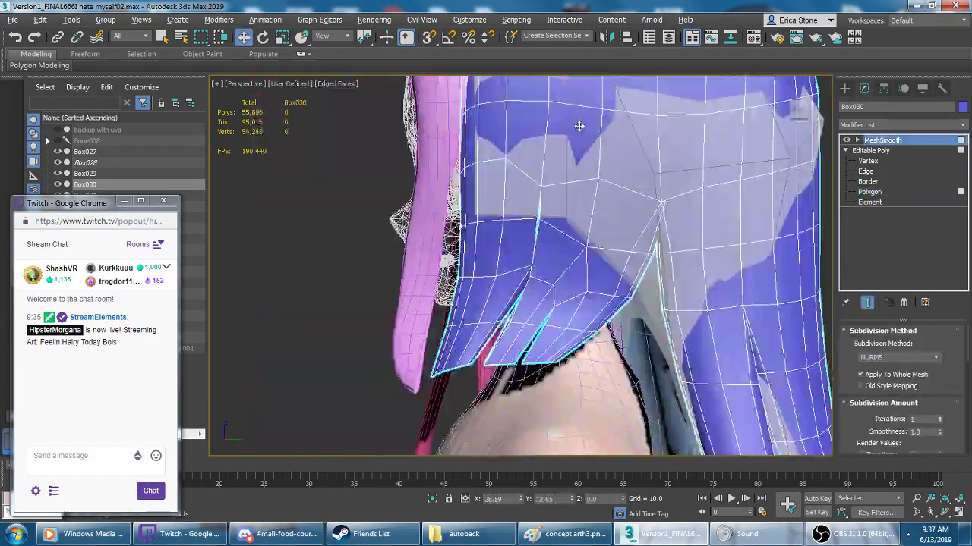
{"action": "mouse_move", "coordinate": [679, 266]}
{"action": "middle_mouse_down", "text": "alt"}
{"action": "mouse_move", "coordinate": [685, 185]}
{"action": "mouse_move", "coordinate": [620, 237]}
{"action": "middle_mouse_up", "text": "alt"}
{"action": "scroll", "coordinate": [684, 185], "scroll_direction": "down", "scroll_amount": 3}
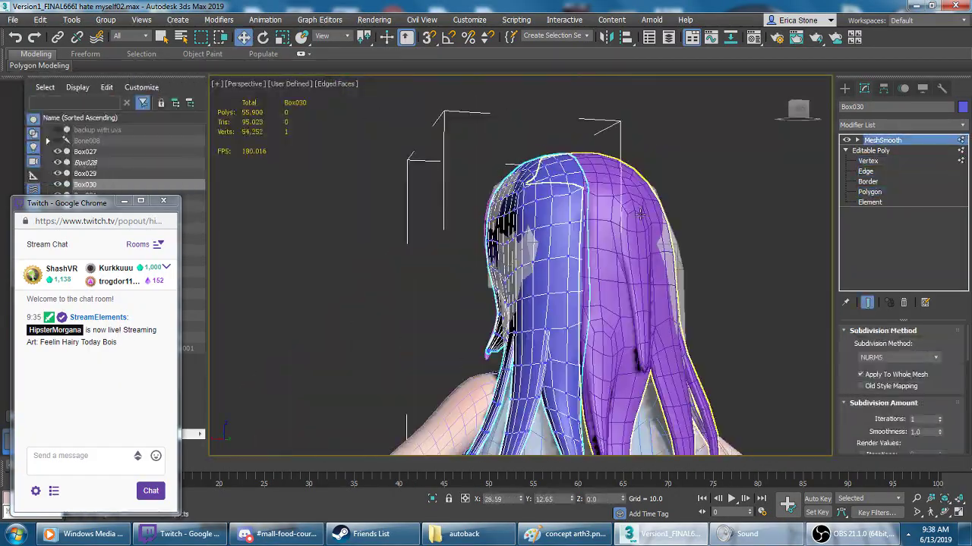
{"action": "scroll", "coordinate": [604, 285], "scroll_direction": "down", "scroll_amount": 3}
{"action": "middle_click_drag", "start_coordinate": [603, 286], "coordinate": [607, 250], "text": "alt"}
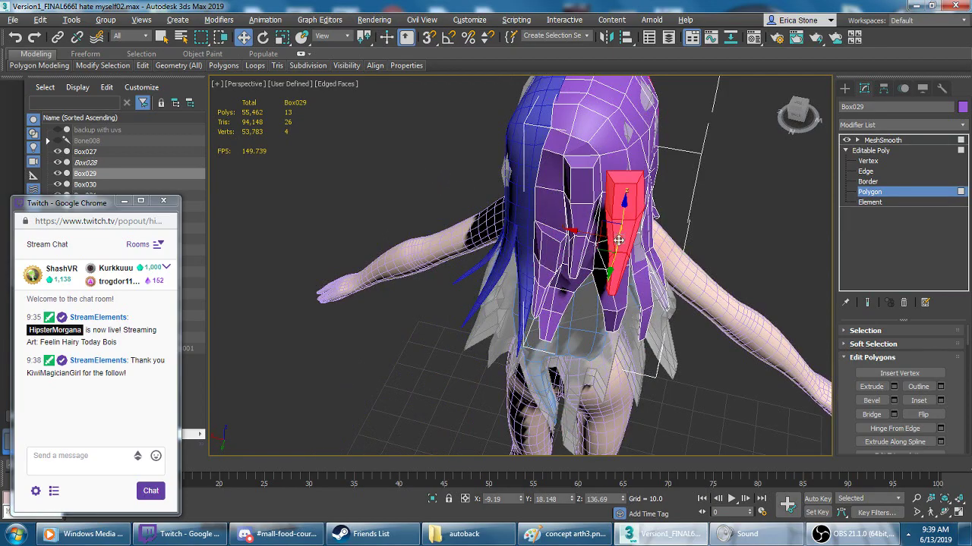
{"action": "scroll", "coordinate": [577, 252], "scroll_direction": "up", "scroll_amount": 3}
{"action": "middle_click_drag", "start_coordinate": [425, 282], "coordinate": [523, 258], "text": "alt"}
{"action": "scroll", "coordinate": [512, 273], "scroll_direction": "down", "scroll_amount": 3}
{"action": "scroll", "coordinate": [538, 183], "scroll_direction": "up", "scroll_amount": 4}
{"action": "mouse_move", "coordinate": [538, 183]}
{"action": "middle_mouse_down", "text": "alt"}
{"action": "mouse_move", "coordinate": [439, 236]}
{"action": "mouse_move", "coordinate": [468, 174]}
{"action": "mouse_move", "coordinate": [392, 239]}
{"action": "middle_mouse_up", "text": "alt"}
- Select a strand tip face and scale it down toward a point
{"action": "key", "text": "r"}
{"action": "key", "text": "1"}
{"action": "key", "text": "w"}
{"action": "key", "text": "4"}
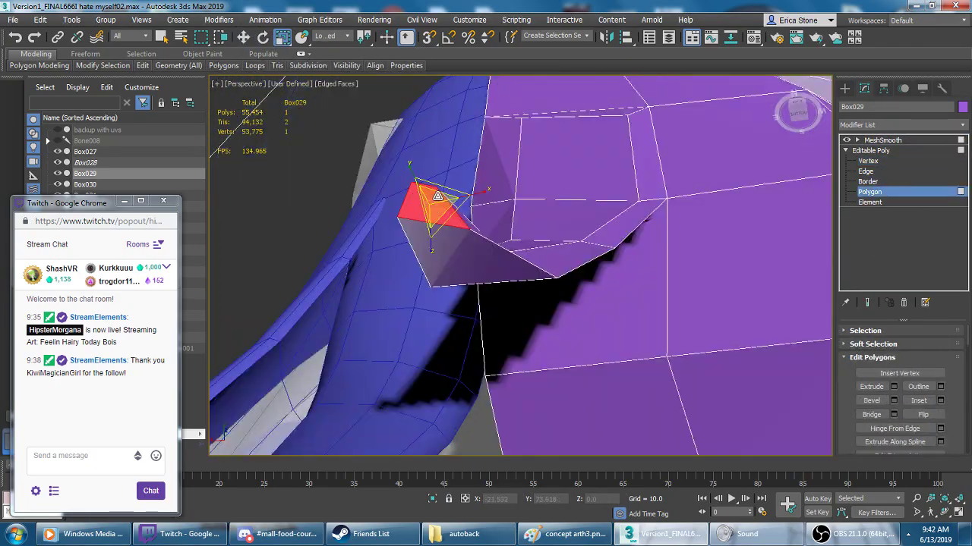
{"action": "key", "text": "z"}
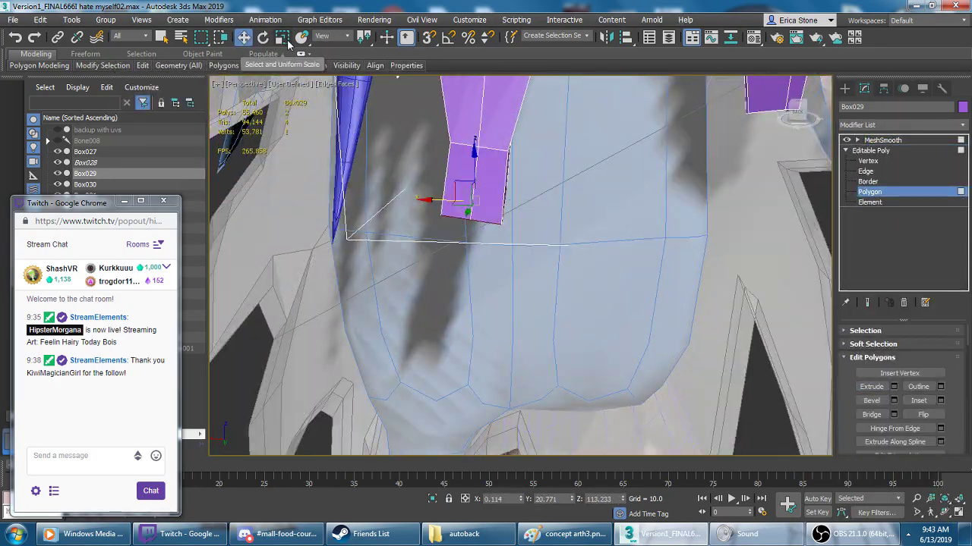
{"action": "mouse_move", "coordinate": [342, 114]}
{"action": "middle_mouse_down", "text": "alt"}
{"action": "mouse_move", "coordinate": [372, 90]}
{"action": "mouse_move", "coordinate": [327, 151]}
{"action": "middle_mouse_up", "text": "alt"}
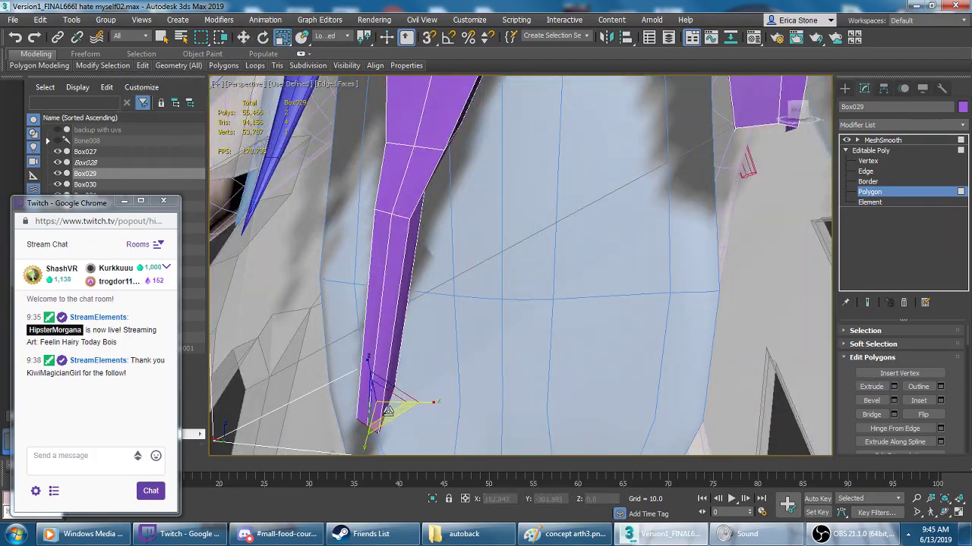
- Scale the strand tip's edges and vertices to narrow it into a pointed end
{"action": "key", "text": "2"}
{"action": "key", "text": "r"}
{"action": "left_click", "coordinate": [244, 37]}
{"action": "key", "text": "z"}
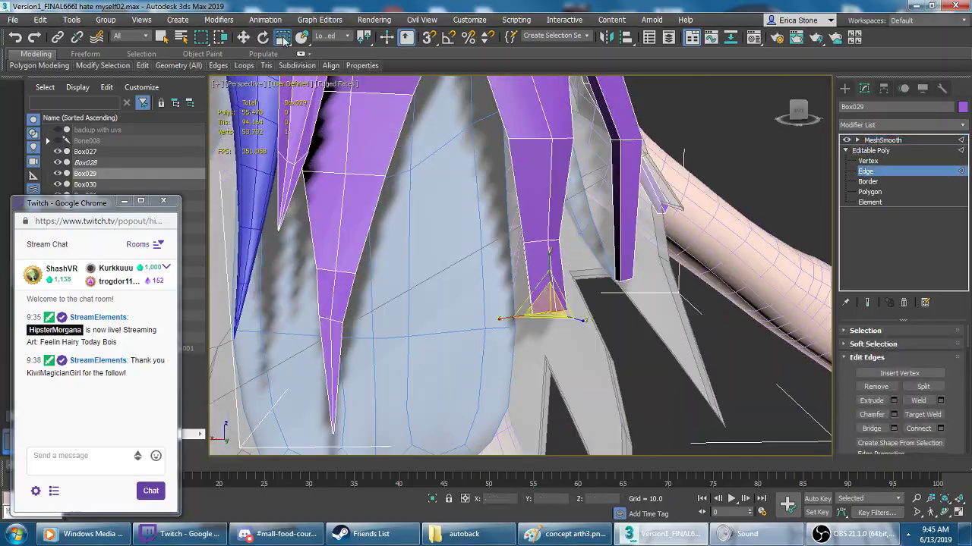
{"action": "mouse_move", "coordinate": [544, 328]}
{"action": "middle_mouse_down", "text": "alt"}
{"action": "mouse_move", "coordinate": [419, 129]}
{"action": "mouse_move", "coordinate": [797, 259]}
{"action": "middle_mouse_up", "text": "alt"}
{"action": "key", "text": "r"}
{"action": "key", "text": "4"}
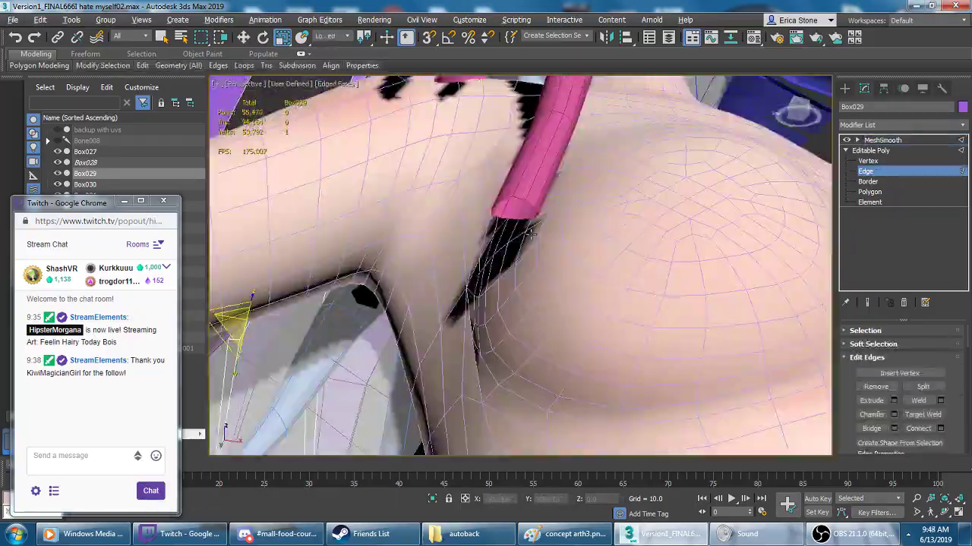
{"action": "key", "text": "1"}
{"action": "scroll", "coordinate": [433, 186], "scroll_direction": "up", "scroll_amount": 5}
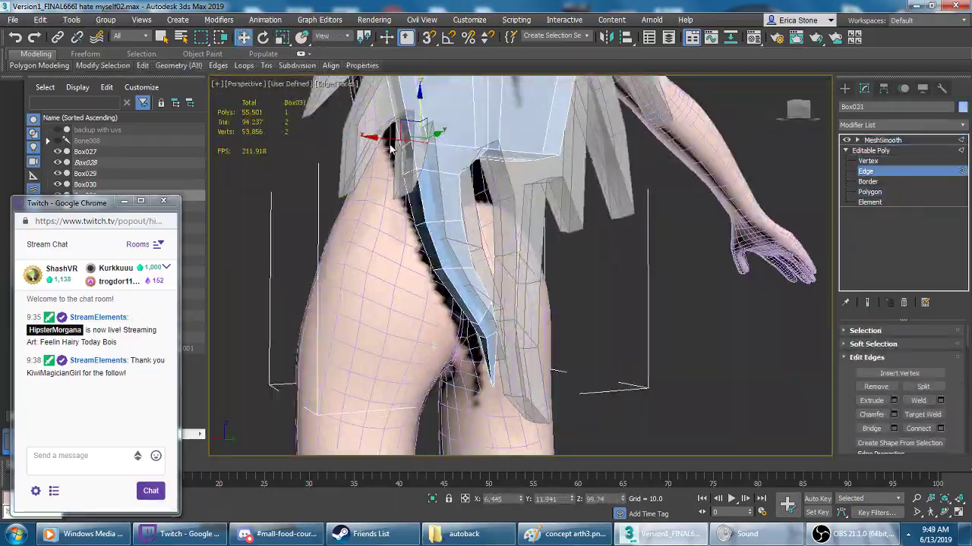
- Move Box031's faces closer against the side of the torso
{"action": "scroll", "coordinate": [609, 238], "scroll_direction": "up", "scroll_amount": 5}
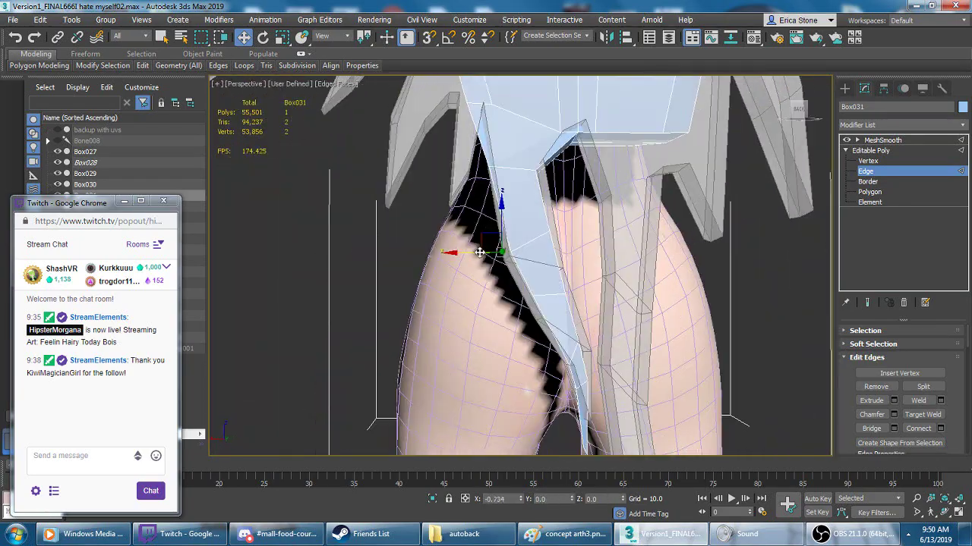
{"action": "middle_click_drag", "start_coordinate": [534, 145], "coordinate": [504, 217], "text": "alt"}
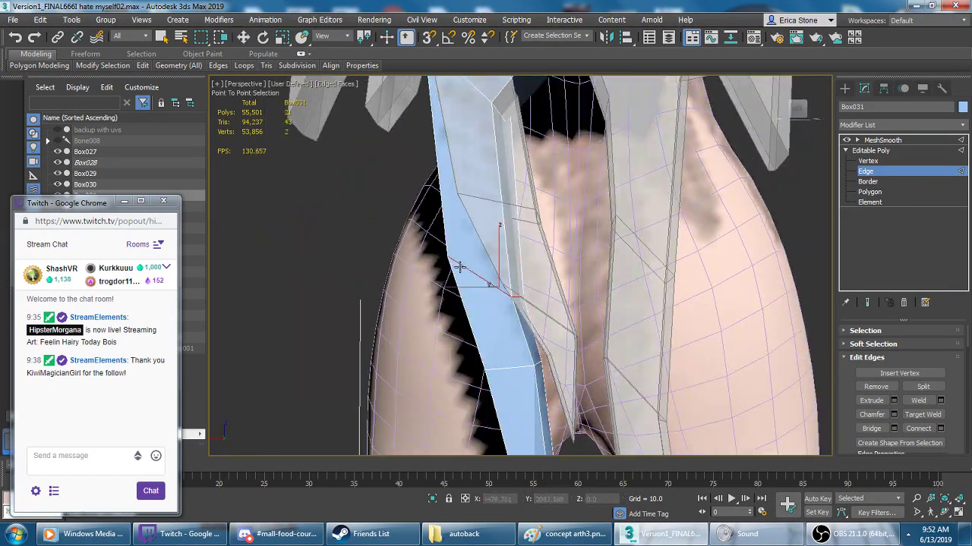
{"action": "key", "text": "w"}
{"action": "middle_click_drag", "start_coordinate": [459, 268], "coordinate": [558, 245], "text": "alt"}
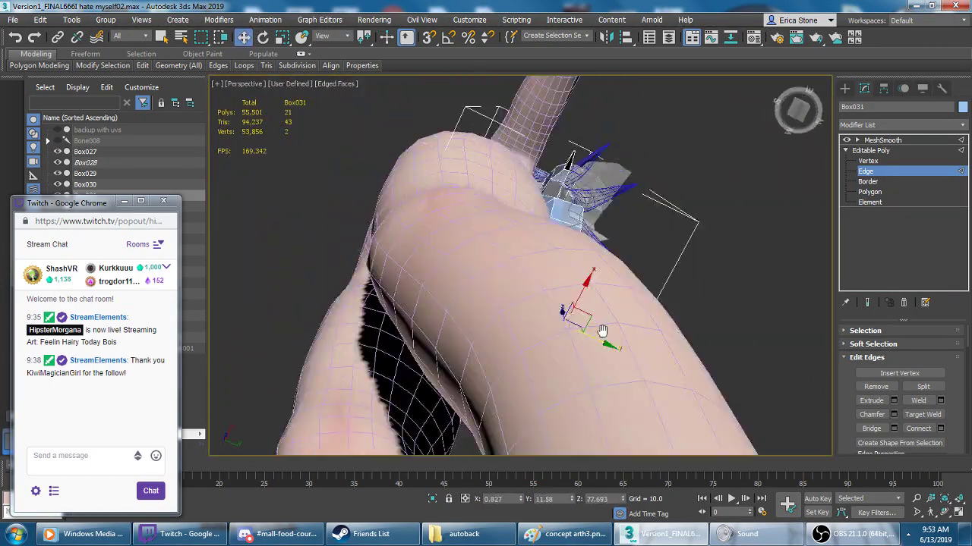
{"action": "key", "text": "4"}
{"action": "middle_click_drag", "start_coordinate": [647, 380], "coordinate": [699, 319], "text": "alt"}
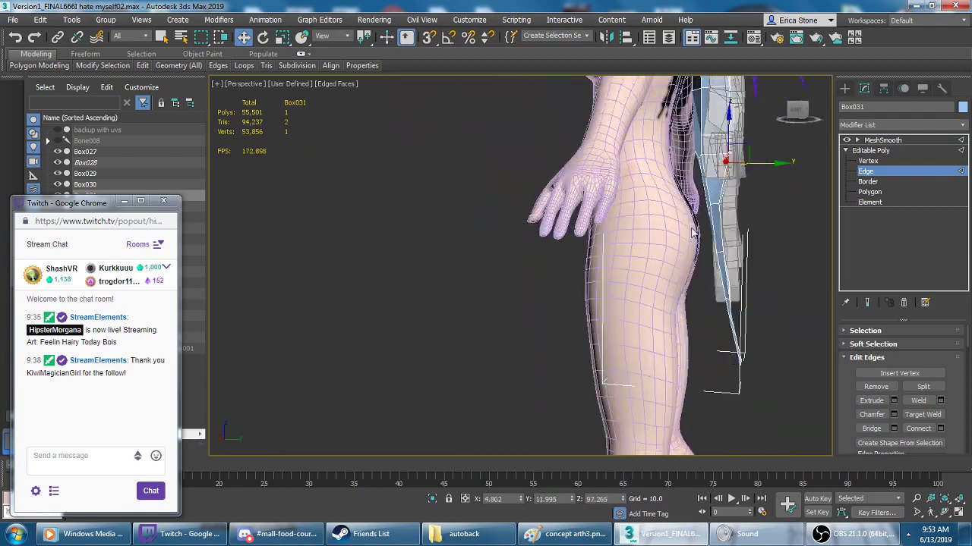
{"action": "mouse_move", "coordinate": [678, 262]}
{"action": "middle_mouse_down", "text": "alt"}
{"action": "mouse_move", "coordinate": [651, 197]}
{"action": "mouse_move", "coordinate": [526, 141]}
{"action": "middle_mouse_up", "text": "alt"}
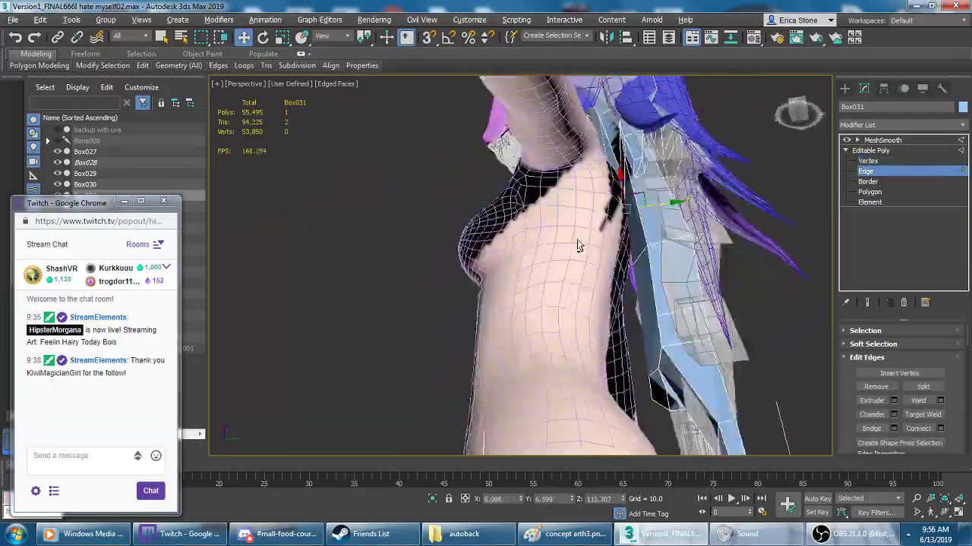
{"action": "scroll", "coordinate": [577, 245], "scroll_direction": "up", "scroll_amount": 5}
{"action": "mouse_move", "coordinate": [577, 245]}
{"action": "middle_mouse_down", "text": "alt"}
{"action": "mouse_move", "coordinate": [584, 315]}
{"action": "mouse_move", "coordinate": [586, 229]}
{"action": "middle_mouse_up", "text": "alt"}
- Pull Box031's strand vertices in to fit the back of the body
{"action": "key", "text": "1"}
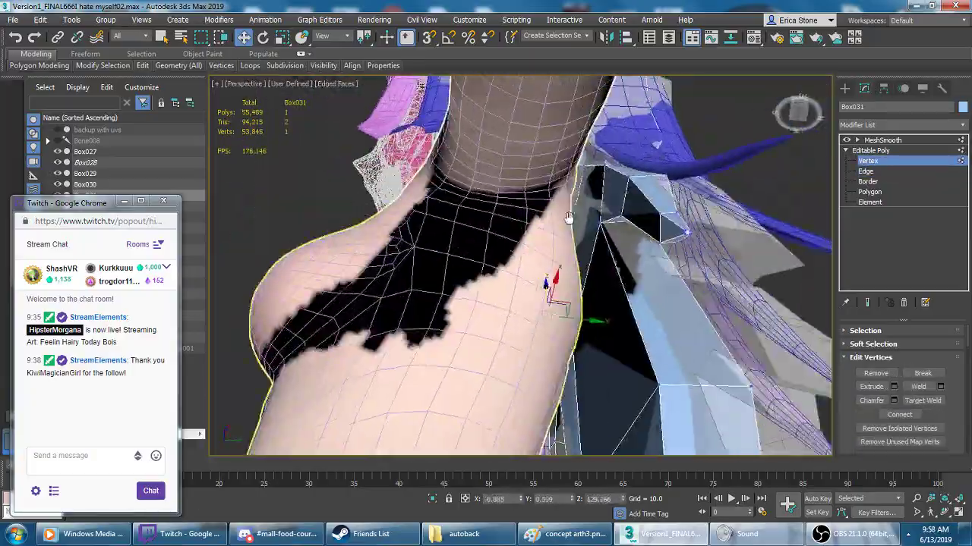
{"action": "middle_click_drag", "start_coordinate": [568, 218], "coordinate": [539, 229], "text": "alt"}
{"action": "middle_click_drag", "start_coordinate": [346, 266], "coordinate": [532, 364], "text": "alt"}
{"action": "key", "text": "1"}
{"action": "scroll", "coordinate": [537, 373], "scroll_direction": "up", "scroll_amount": 5}
{"action": "middle_click_drag", "start_coordinate": [537, 372], "coordinate": [571, 291], "text": "alt"}
{"action": "key", "text": "c"}
{"action": "mouse_move", "coordinate": [714, 272]}
{"action": "middle_mouse_down", "text": "alt"}
{"action": "mouse_move", "coordinate": [693, 370]}
{"action": "mouse_move", "coordinate": [580, 360]}
{"action": "middle_mouse_up", "text": "alt"}
- Move Box031's edges and vertices to sit close against the hips
{"action": "key", "text": "w"}
{"action": "key", "text": "2"}
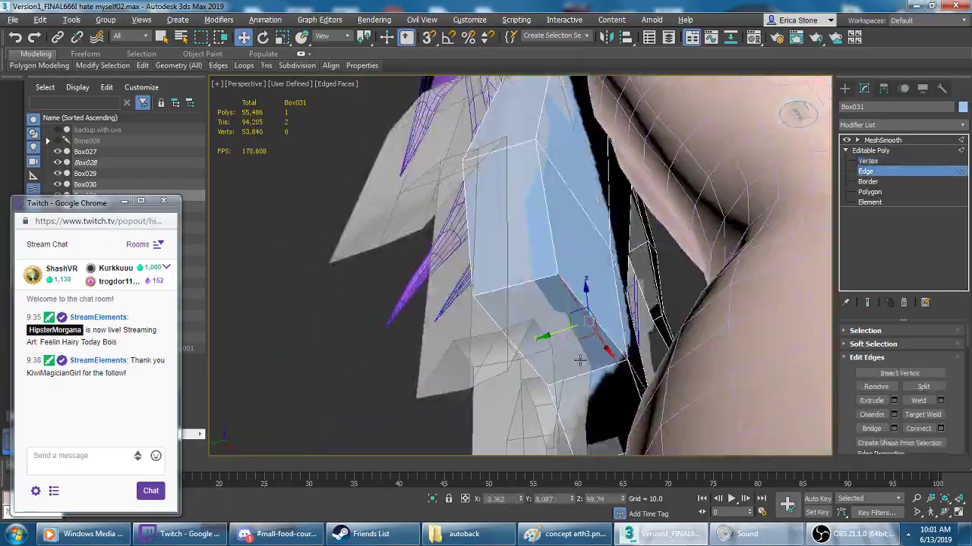
{"action": "mouse_move", "coordinate": [566, 151]}
{"action": "middle_mouse_down", "text": "alt"}
{"action": "mouse_move", "coordinate": [581, 367]}
{"action": "mouse_move", "coordinate": [516, 325]}
{"action": "middle_mouse_up", "text": "alt"}
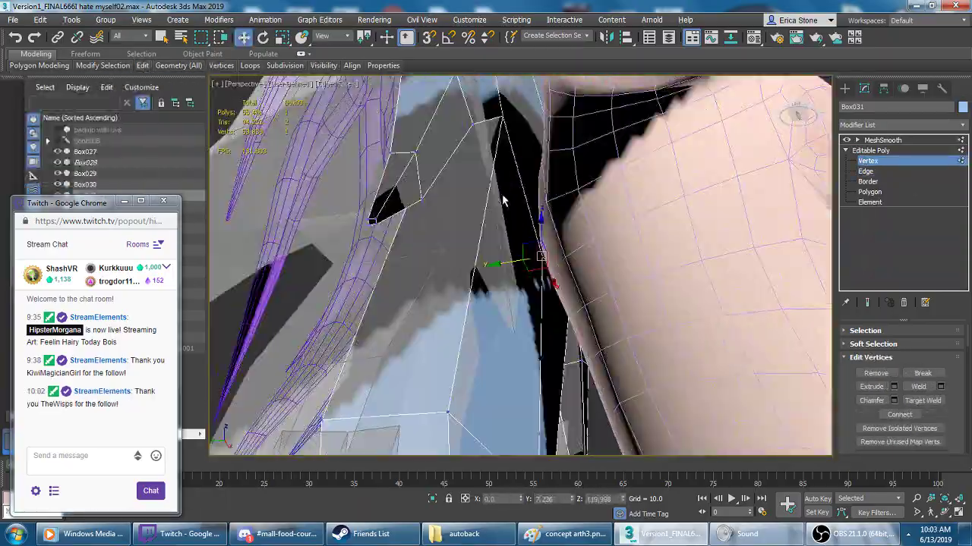
{"action": "key", "text": "1"}
{"action": "middle_click_drag", "start_coordinate": [527, 379], "coordinate": [537, 410]}
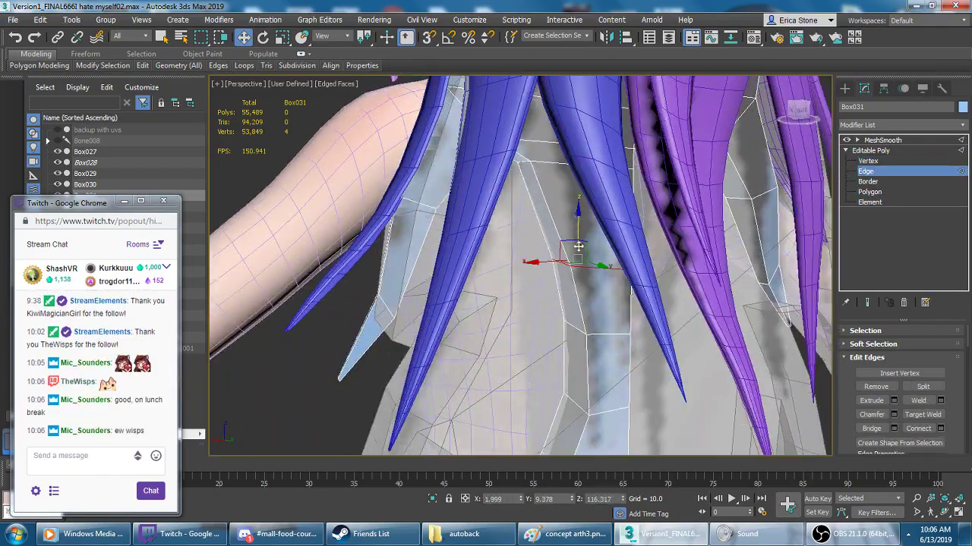
{"action": "middle_click_drag", "start_coordinate": [583, 267], "coordinate": [494, 155], "text": "alt"}
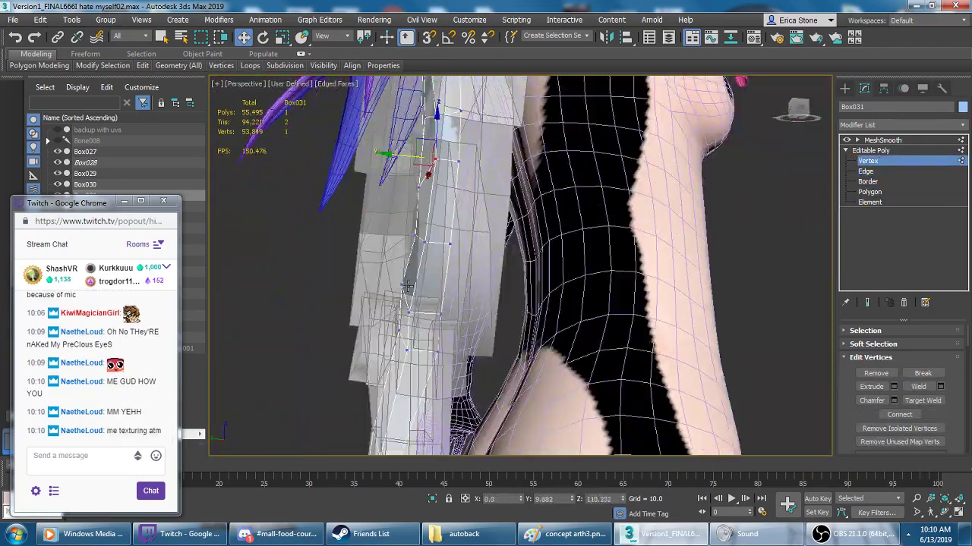
- Orbit around the selected edge of the pale Box031 strand between the legs
{"action": "middle_click_drag", "start_coordinate": [365, 173], "coordinate": [533, 290], "text": "alt"}
{"action": "scroll", "coordinate": [443, 193], "scroll_direction": "down", "scroll_amount": 8}
{"action": "scroll", "coordinate": [383, 298], "scroll_direction": "up", "scroll_amount": 3}
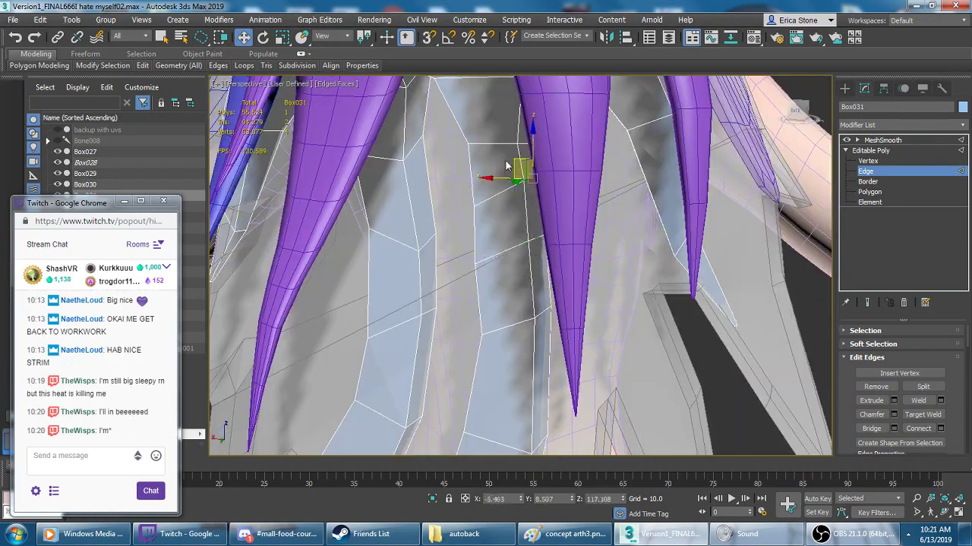
{"action": "mouse_move", "coordinate": [507, 165]}
{"action": "middle_mouse_down", "text": "alt"}
{"action": "mouse_move", "coordinate": [522, 259]}
{"action": "mouse_move", "coordinate": [524, 198]}
{"action": "mouse_move", "coordinate": [508, 247]}
{"action": "middle_mouse_up", "text": "alt"}
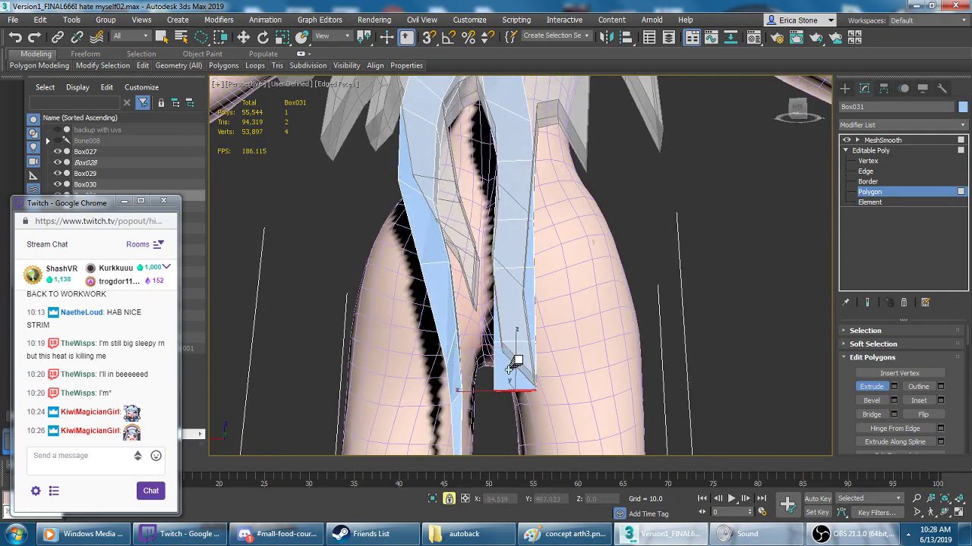
{"action": "middle_click_drag", "start_coordinate": [520, 339], "coordinate": [510, 362], "text": "alt"}
{"action": "key", "text": "w"}
{"action": "mouse_move", "coordinate": [526, 296]}
{"action": "middle_mouse_down", "text": "alt"}
{"action": "mouse_move", "coordinate": [579, 258]}
{"action": "mouse_move", "coordinate": [483, 348]}
{"action": "mouse_move", "coordinate": [429, 199]}
{"action": "mouse_move", "coordinate": [455, 238]}
{"action": "mouse_move", "coordinate": [451, 321]}
{"action": "middle_mouse_up", "text": "alt"}
- Extend Box031's bottom face and move its edges into place near the hip
{"action": "key", "text": "4"}
{"action": "key", "text": "w"}
{"action": "key", "text": "2"}
{"action": "scroll", "coordinate": [447, 343], "scroll_direction": "down", "scroll_amount": 5}
{"action": "scroll", "coordinate": [448, 342], "scroll_direction": "up", "scroll_amount": 5}
{"action": "mouse_move", "coordinate": [561, 339]}
{"action": "middle_mouse_down", "text": "alt"}
{"action": "mouse_move", "coordinate": [579, 241]}
{"action": "mouse_move", "coordinate": [532, 258]}
{"action": "mouse_move", "coordinate": [506, 228]}
{"action": "mouse_move", "coordinate": [531, 256]}
{"action": "mouse_move", "coordinate": [430, 255]}
{"action": "mouse_move", "coordinate": [501, 361]}
{"action": "middle_mouse_up", "text": "alt"}
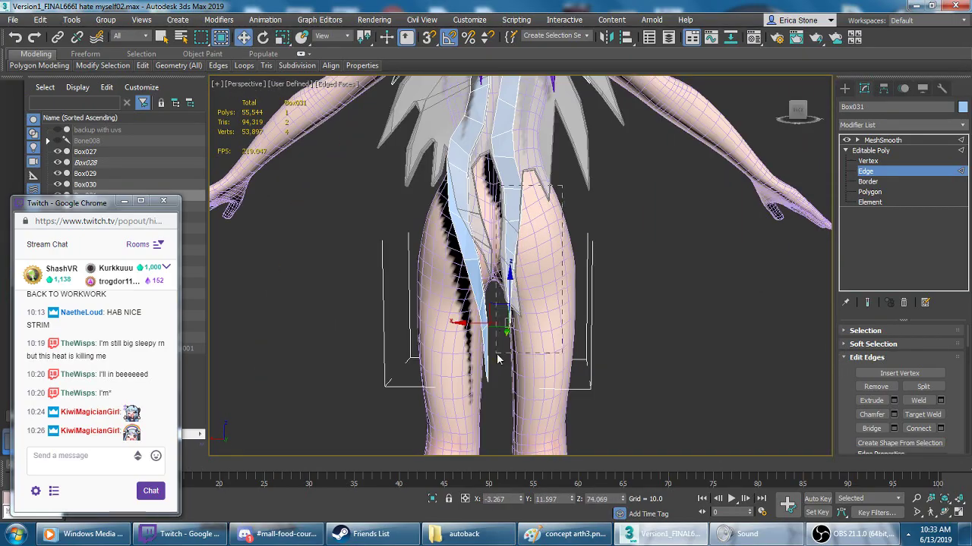
{"action": "middle_click_drag", "start_coordinate": [513, 159], "coordinate": [531, 228], "text": "alt"}
{"action": "scroll", "coordinate": [532, 227], "scroll_direction": "up", "scroll_amount": 5}
{"action": "mouse_move", "coordinate": [556, 344]}
{"action": "middle_mouse_down", "text": "alt"}
{"action": "mouse_move", "coordinate": [531, 258]}
{"action": "mouse_move", "coordinate": [472, 248]}
{"action": "mouse_move", "coordinate": [486, 220]}
{"action": "mouse_move", "coordinate": [390, 241]}
{"action": "middle_mouse_up", "text": "alt"}
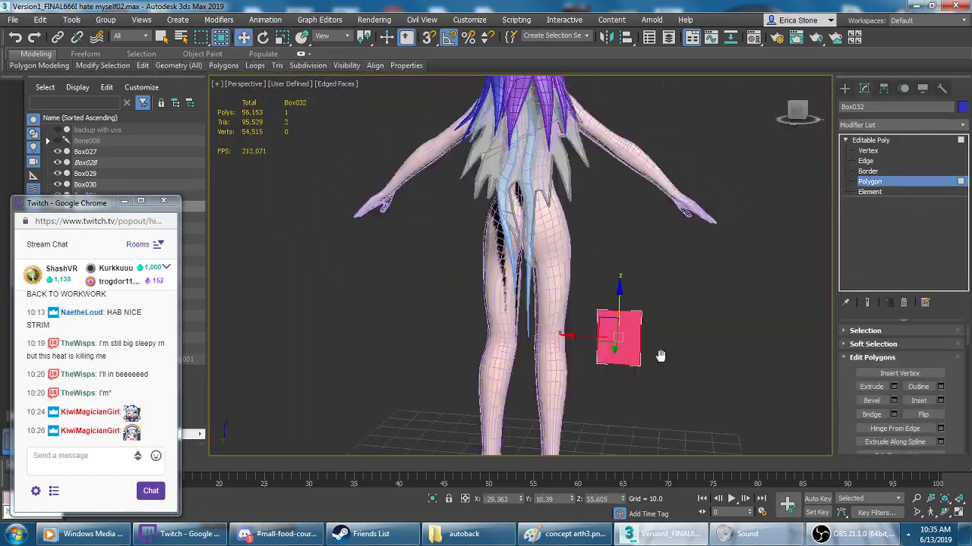
- Select the hair piece on the character's back at Element level
{"action": "key", "text": "z"}
{"action": "left_click", "coordinate": [244, 39]}
{"action": "mouse_move", "coordinate": [516, 265]}
{"action": "middle_mouse_down", "text": "alt"}
{"action": "mouse_move", "coordinate": [425, 250]}
{"action": "mouse_move", "coordinate": [425, 220]}
{"action": "mouse_move", "coordinate": [440, 197]}
{"action": "mouse_move", "coordinate": [435, 177]}
{"action": "middle_mouse_up", "text": "alt"}
{"action": "left_click", "coordinate": [870, 191]}
{"action": "left_click", "coordinate": [865, 161]}
{"action": "key", "text": "5"}
{"action": "mouse_move", "coordinate": [437, 132]}
{"action": "middle_mouse_down", "text": "alt"}
{"action": "mouse_move", "coordinate": [425, 152]}
{"action": "mouse_move", "coordinate": [440, 190]}
{"action": "mouse_move", "coordinate": [531, 190]}
{"action": "middle_mouse_up", "text": "alt"}
{"action": "right_click", "coordinate": [618, 282]}
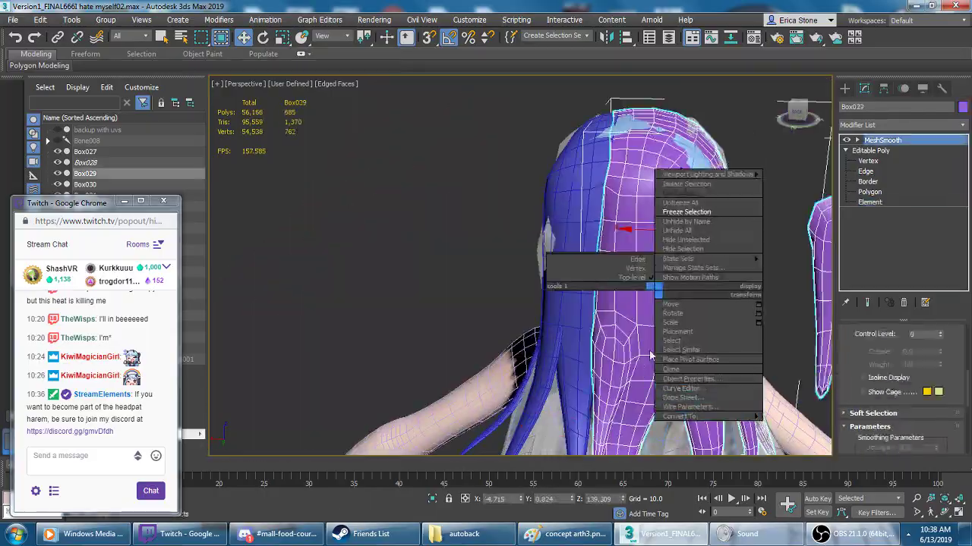
{"action": "left_click_drag", "start_coordinate": [66, 203], "coordinate": [888, 108]}
{"action": "right_click", "coordinate": [85, 185]}
{"action": "key", "text": "Escape"}
{"action": "left_click", "coordinate": [578, 205]}
{"action": "mouse_move", "coordinate": [662, 181]}
{"action": "middle_mouse_down", "text": "alt"}
{"action": "mouse_move", "coordinate": [531, 167]}
{"action": "mouse_move", "coordinate": [515, 148]}
{"action": "mouse_move", "coordinate": [455, 303]}
{"action": "middle_mouse_up", "text": "alt"}
- Select the long strip face on the back and inspect its vertices and edges
{"action": "key", "text": "4"}
{"action": "left_click", "coordinate": [518, 341]}
{"action": "middle_click_drag", "start_coordinate": [510, 392], "coordinate": [523, 131], "text": "alt"}
{"action": "key", "text": "r"}
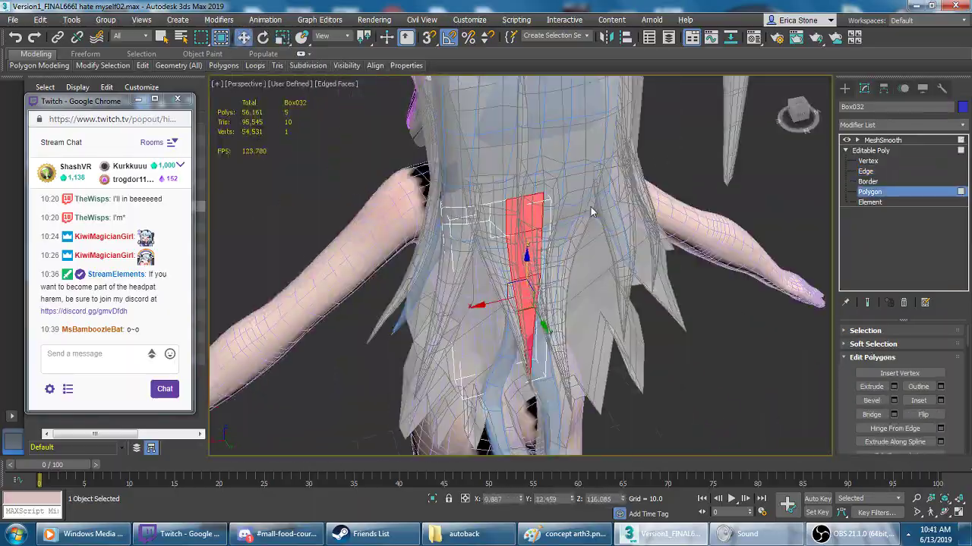
{"action": "key", "text": "z"}
{"action": "key", "text": "1"}
{"action": "mouse_move", "coordinate": [520, 219]}
{"action": "middle_mouse_down", "text": "alt"}
{"action": "mouse_move", "coordinate": [516, 236]}
{"action": "mouse_move", "coordinate": [578, 216]}
{"action": "middle_mouse_up", "text": "alt"}
{"action": "key", "text": "2"}
{"action": "key", "text": "1"}
{"action": "mouse_move", "coordinate": [642, 244]}
{"action": "middle_mouse_down", "text": "alt"}
{"action": "mouse_move", "coordinate": [540, 247]}
{"action": "mouse_move", "coordinate": [600, 253]}
{"action": "mouse_move", "coordinate": [509, 224]}
{"action": "mouse_move", "coordinate": [607, 211]}
{"action": "mouse_move", "coordinate": [508, 298]}
{"action": "mouse_move", "coordinate": [347, 169]}
{"action": "mouse_move", "coordinate": [425, 227]}
{"action": "mouse_move", "coordinate": [485, 226]}
{"action": "middle_mouse_up", "text": "alt"}
{"action": "key", "text": "4"}
{"action": "key", "text": "2"}
{"action": "key", "text": "5"}
- Clone the strip as a separate piece (Clone Part of Mesh) and start moving its vertices
{"action": "left_click_drag", "start_coordinate": [485, 227], "coordinate": [499, 226], "text": "shift"}
{"action": "key", "text": "Return"}
{"action": "scroll", "coordinate": [501, 226], "scroll_direction": "up", "scroll_amount": 4}
{"action": "scroll", "coordinate": [531, 216], "scroll_direction": "up", "scroll_amount": 4}
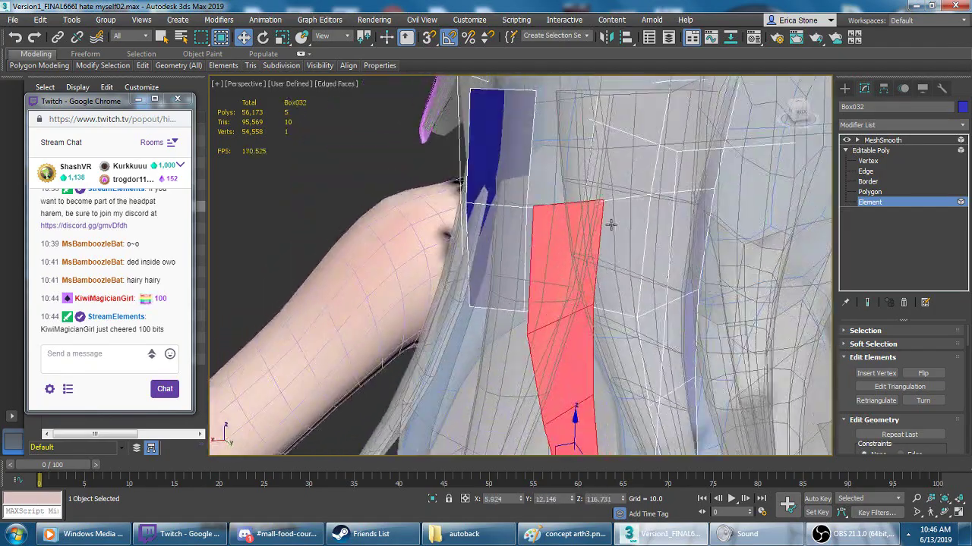
{"action": "scroll", "coordinate": [523, 243], "scroll_direction": "up", "scroll_amount": 4}
{"action": "key", "text": "1"}
{"action": "left_click_drag", "start_coordinate": [118, 100], "coordinate": [100, 211]}
{"action": "mouse_move", "coordinate": [380, 250]}
{"action": "middle_mouse_down", "text": "alt"}
{"action": "mouse_move", "coordinate": [499, 249]}
{"action": "mouse_move", "coordinate": [597, 362]}
{"action": "middle_mouse_up", "text": "alt"}
{"action": "mouse_move", "coordinate": [584, 200]}
{"action": "middle_mouse_down", "text": "alt"}
{"action": "mouse_move", "coordinate": [445, 260]}
{"action": "mouse_move", "coordinate": [318, 200]}
{"action": "middle_mouse_up", "text": "alt"}
{"action": "key", "text": "w"}
{"action": "mouse_move", "coordinate": [451, 141]}
{"action": "middle_mouse_down", "text": "alt"}
{"action": "mouse_move", "coordinate": [570, 265]}
{"action": "mouse_move", "coordinate": [735, 336]}
{"action": "mouse_move", "coordinate": [387, 227]}
{"action": "mouse_move", "coordinate": [439, 222]}
{"action": "mouse_move", "coordinate": [427, 224]}
{"action": "mouse_move", "coordinate": [432, 276]}
{"action": "mouse_move", "coordinate": [427, 168]}
{"action": "mouse_move", "coordinate": [526, 369]}
{"action": "mouse_move", "coordinate": [419, 265]}
{"action": "middle_mouse_up", "text": "alt"}
- Inspect the new blue strands behind the back at vertex, edge and face levels
{"action": "key", "text": "1"}
{"action": "key", "text": "2"}
{"action": "key", "text": "4"}
{"action": "key", "text": "2"}
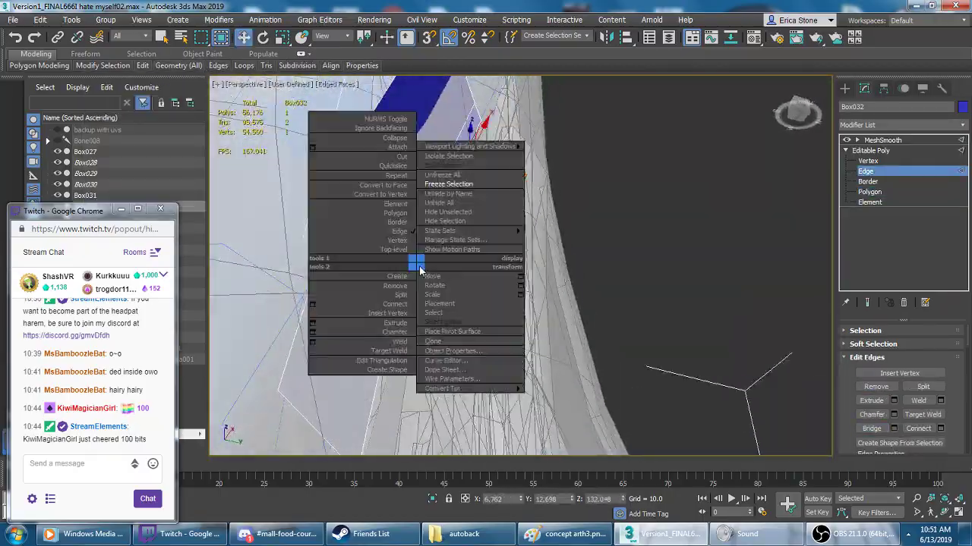
{"action": "mouse_move", "coordinate": [346, 317]}
{"action": "middle_mouse_down", "text": "alt"}
{"action": "mouse_move", "coordinate": [382, 269]}
{"action": "mouse_move", "coordinate": [481, 251]}
{"action": "mouse_move", "coordinate": [395, 251]}
{"action": "mouse_move", "coordinate": [423, 290]}
{"action": "mouse_move", "coordinate": [524, 243]}
{"action": "middle_mouse_up", "text": "alt"}
{"action": "key", "text": "4"}
{"action": "key", "text": "3"}
{"action": "key", "text": "1"}
{"action": "key", "text": "4"}
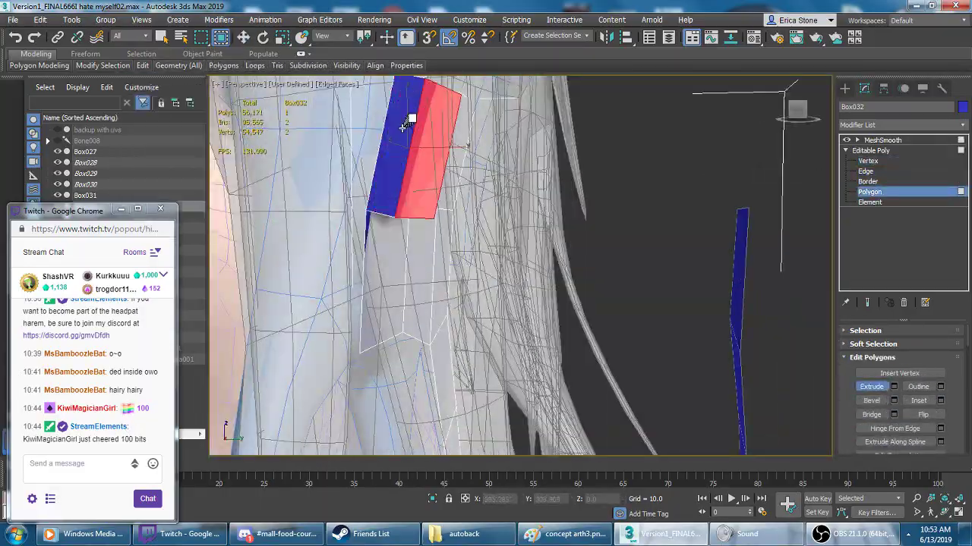
{"action": "mouse_move", "coordinate": [523, 243]}
{"action": "middle_mouse_down"}
{"action": "mouse_move", "coordinate": [316, 261]}
{"action": "mouse_move", "coordinate": [390, 256]}
{"action": "mouse_move", "coordinate": [412, 181]}
{"action": "middle_mouse_up"}
{"action": "scroll", "coordinate": [403, 191], "scroll_direction": "up", "scroll_amount": 3}
{"action": "key", "text": "2"}
- Select strand faces near the back of the neck for scaling
{"action": "middle_click_drag", "start_coordinate": [400, 216], "coordinate": [558, 145], "text": "alt"}
{"action": "middle_click_drag", "start_coordinate": [372, 99], "coordinate": [292, 89], "text": "alt"}
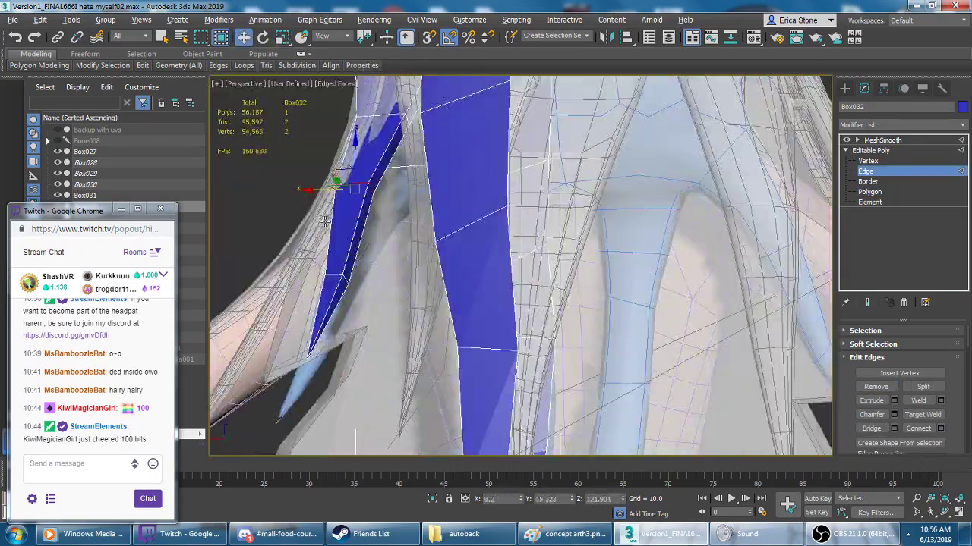
{"action": "middle_click_drag", "start_coordinate": [537, 331], "coordinate": [254, 32], "text": "alt"}
{"action": "key", "text": "q"}
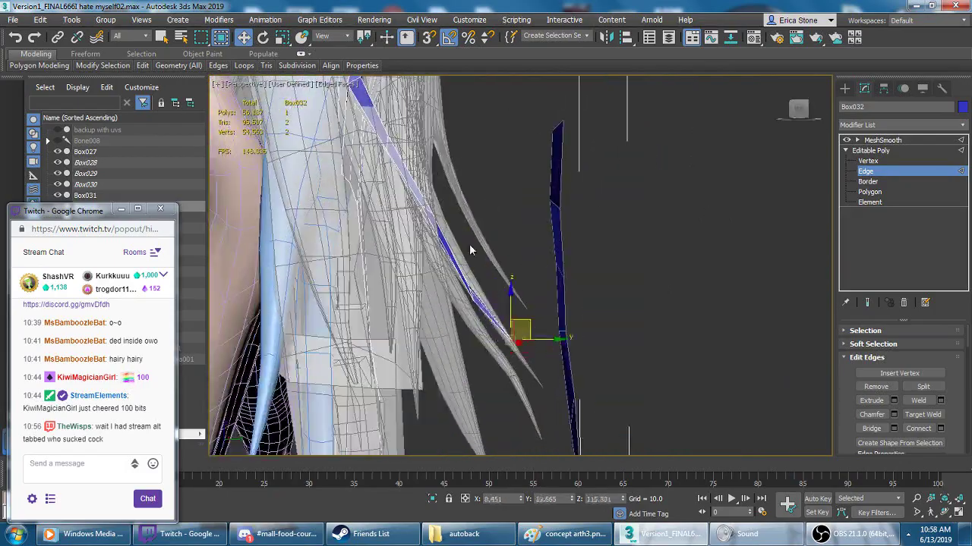
{"action": "key", "text": "4"}
{"action": "middle_click_drag", "start_coordinate": [459, 307], "coordinate": [379, 161], "text": "alt"}
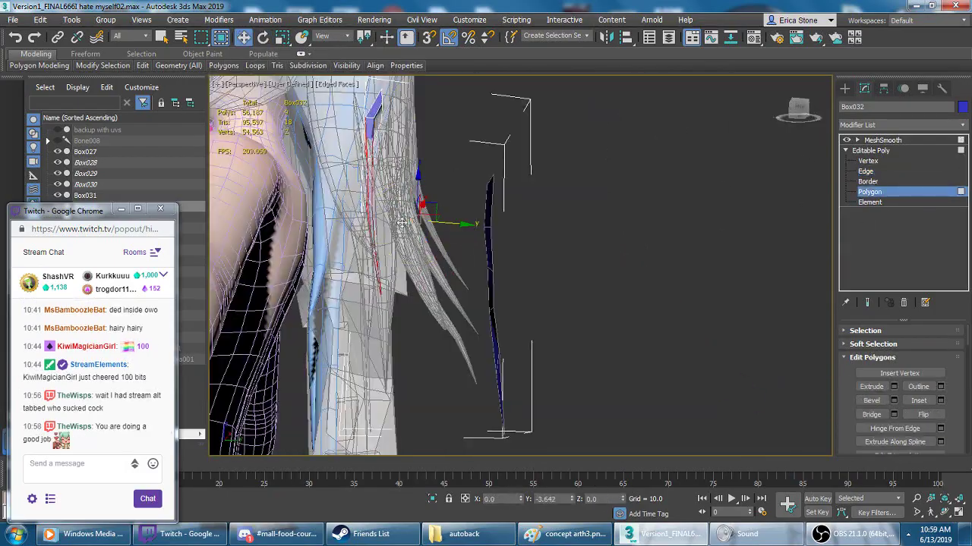
{"action": "middle_click_drag", "start_coordinate": [402, 222], "coordinate": [449, 158], "text": "alt"}
{"action": "mouse_move", "coordinate": [454, 273]}
{"action": "middle_mouse_down", "text": "alt"}
{"action": "mouse_move", "coordinate": [490, 198]}
{"action": "mouse_move", "coordinate": [372, 154]}
{"action": "middle_mouse_up", "text": "alt"}
{"action": "key", "text": "4"}
{"action": "key", "text": "r"}
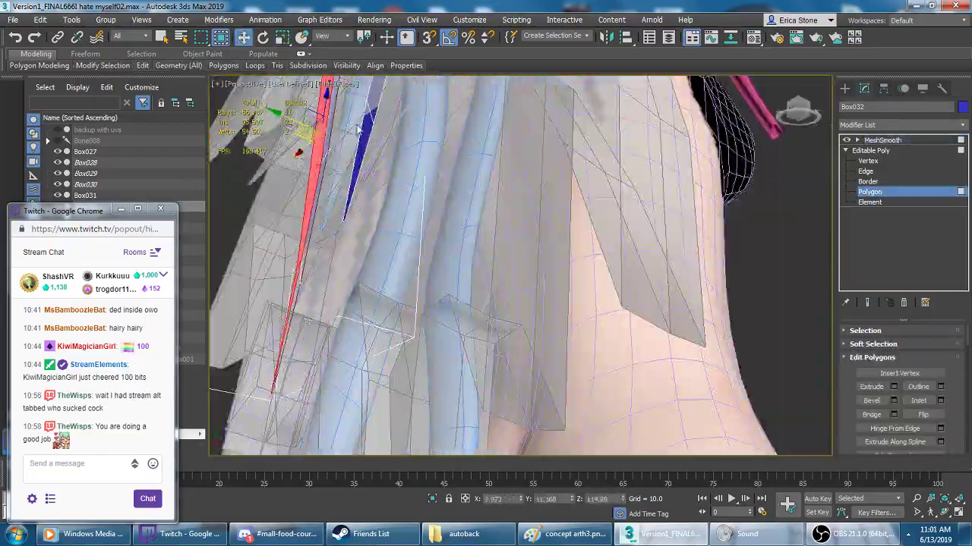
{"action": "middle_click_drag", "start_coordinate": [267, 200], "coordinate": [471, 250], "text": "alt"}
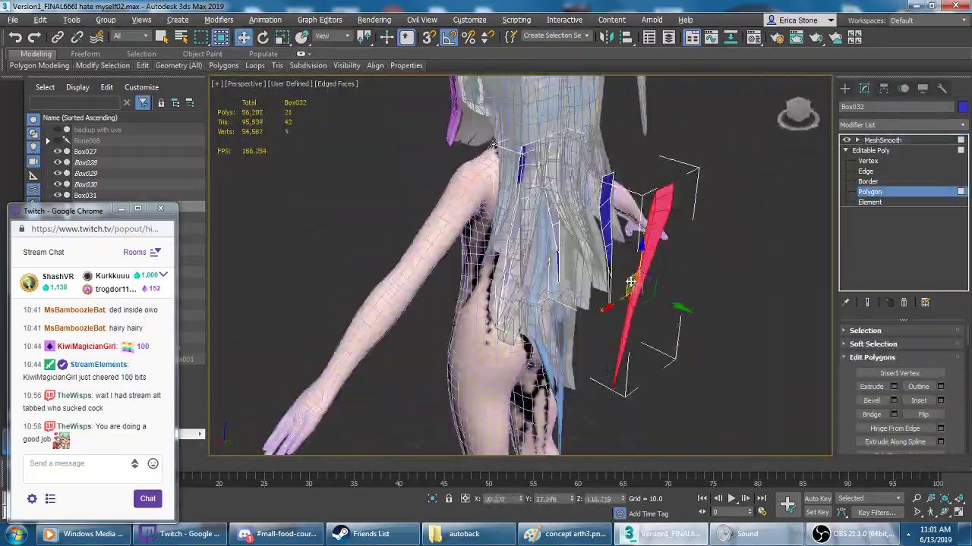
- Check the MeshSmooth preview, then extrude the strand faces to lengthen them beside the arm
{"action": "left_click", "coordinate": [882, 140]}
{"action": "left_click", "coordinate": [869, 192]}
{"action": "left_click", "coordinate": [866, 171]}
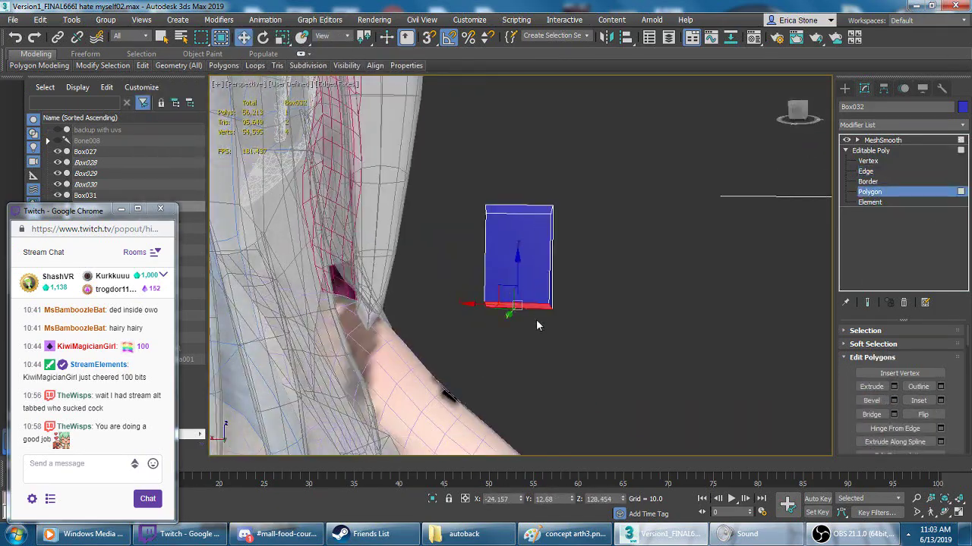
{"action": "mouse_move", "coordinate": [607, 229]}
{"action": "middle_mouse_down", "text": "alt"}
{"action": "mouse_move", "coordinate": [644, 186]}
{"action": "mouse_move", "coordinate": [616, 227]}
{"action": "middle_mouse_up", "text": "alt"}
{"action": "key", "text": "shift+e"}
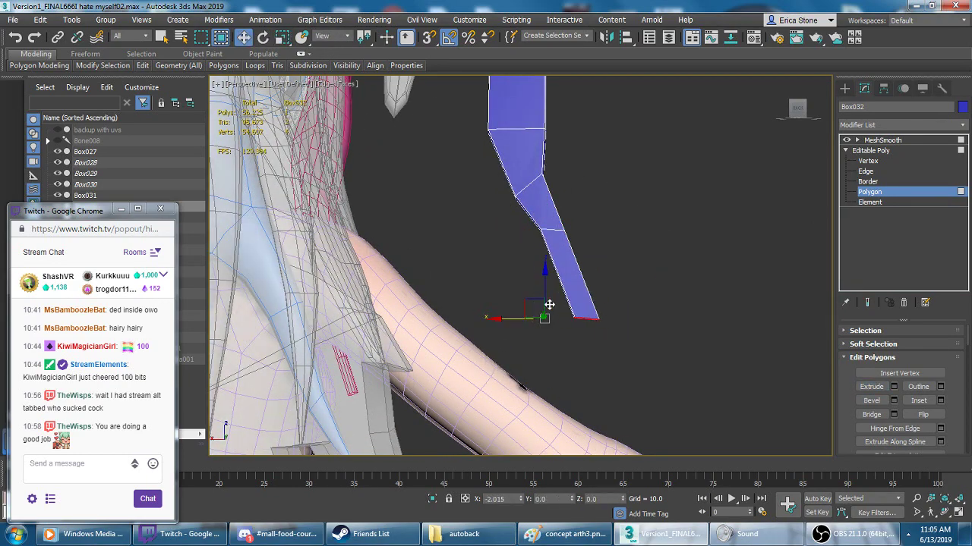
{"action": "key", "text": "2"}
{"action": "middle_click_drag", "start_coordinate": [486, 157], "coordinate": [492, 160]}
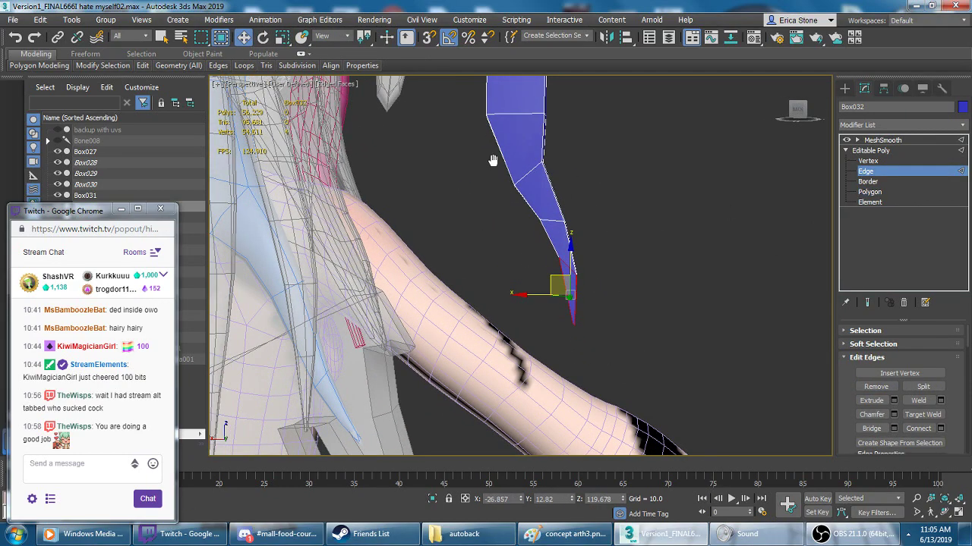
{"action": "mouse_move", "coordinate": [561, 232]}
{"action": "middle_mouse_down", "text": "alt"}
{"action": "mouse_move", "coordinate": [326, 279]}
{"action": "mouse_move", "coordinate": [528, 188]}
{"action": "mouse_move", "coordinate": [397, 251]}
{"action": "middle_mouse_up", "text": "alt"}
{"action": "key", "text": "4"}
{"action": "key", "text": "w"}
- View the FFD strand's lattice control points in isolation, then restore the full scene
{"action": "middle_click_drag", "start_coordinate": [498, 221], "coordinate": [455, 227], "text": "alt"}
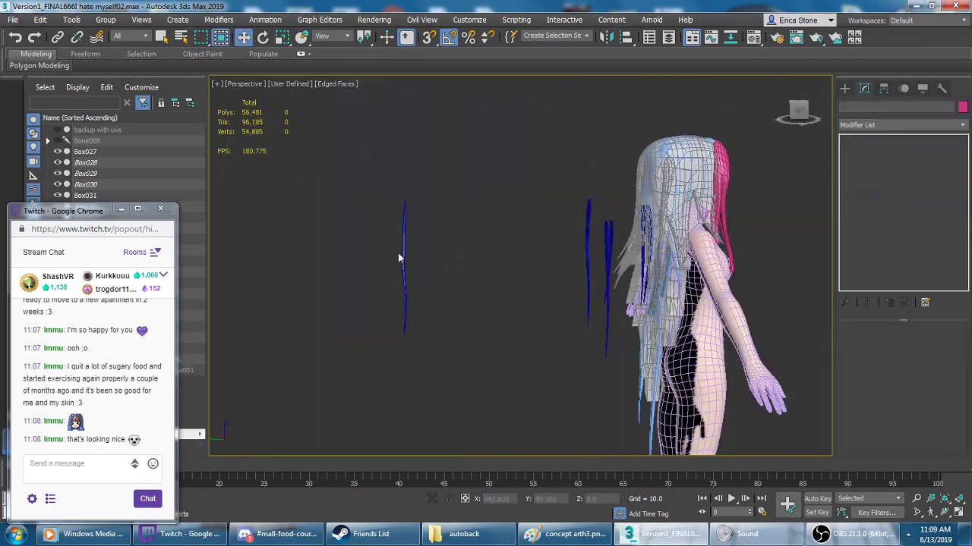
{"action": "left_click", "coordinate": [401, 288]}
{"action": "left_click", "coordinate": [857, 140]}
{"action": "left_click", "coordinate": [885, 151]}
{"action": "key", "text": "alt+q"}
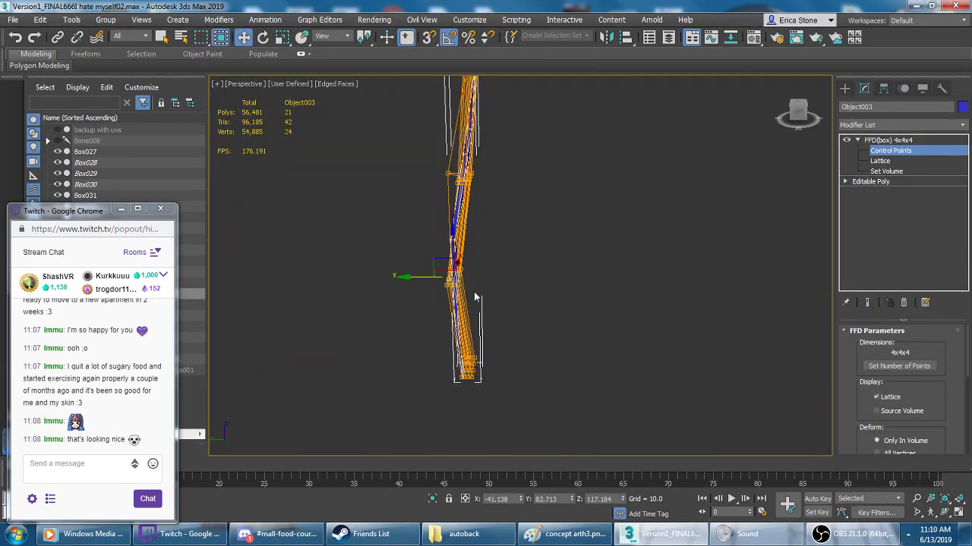
{"action": "key", "text": "alt+q"}
{"action": "key", "text": "ctrl+z"}
- Extrude and scale a new hair chunk on Box032 behind the back
{"action": "key", "text": "shift+z"}
{"action": "key", "text": "shift+z"}
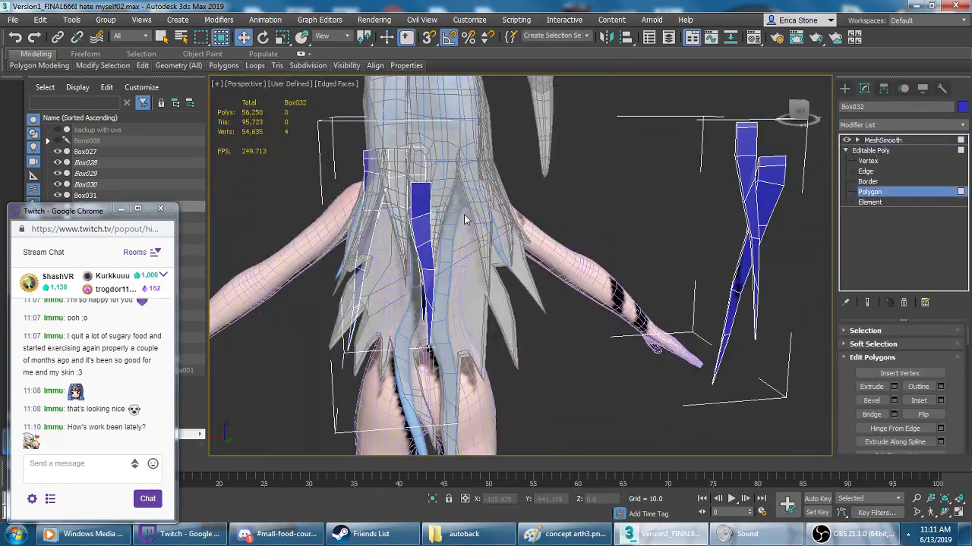
{"action": "key", "text": "shift+z"}
{"action": "key", "text": "shift+z"}
{"action": "key", "text": "shift+z"}
{"action": "key", "text": "shift+z"}
{"action": "key", "text": "ctrl+z"}
{"action": "key", "text": "shift+z"}
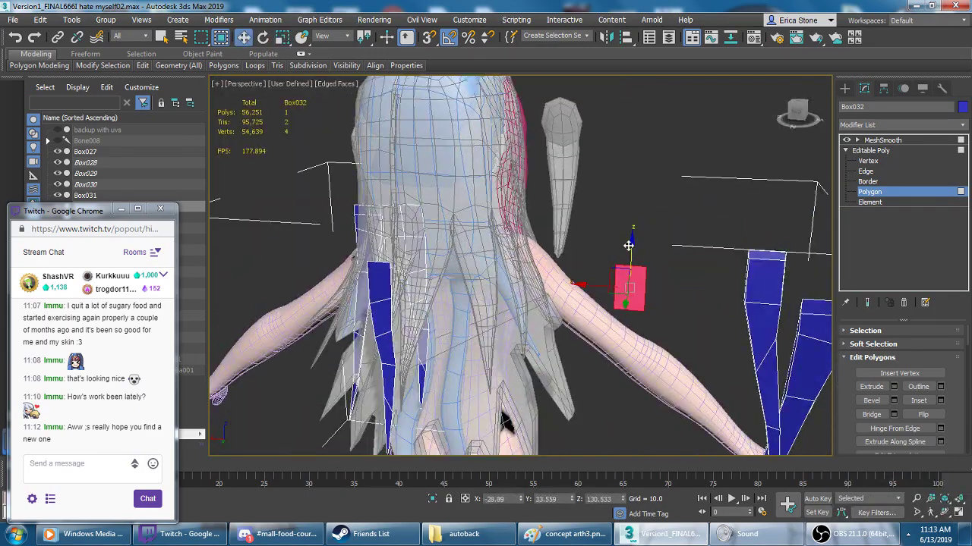
{"action": "key", "text": "shift+z"}
{"action": "key", "text": "shift+z"}
{"action": "key", "text": "w"}
{"action": "key", "text": "shift+z"}
{"action": "key", "text": "ctrl+z"}
{"action": "key", "text": "shift+z"}
{"action": "key", "text": "shift+z"}
{"action": "key", "text": "shift+z"}
{"action": "key", "text": "shift+z"}
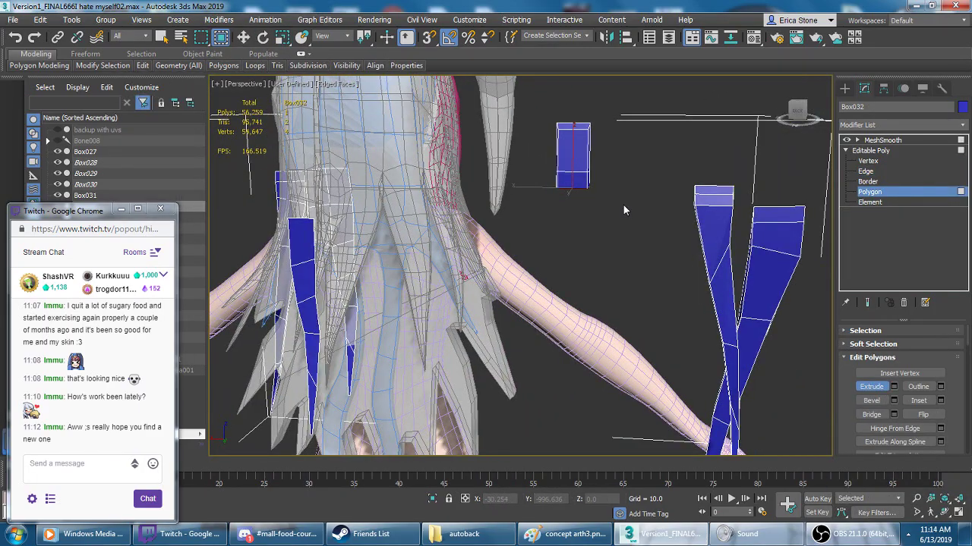
{"action": "left_click_drag", "start_coordinate": [114, 211], "coordinate": [186, 239]}
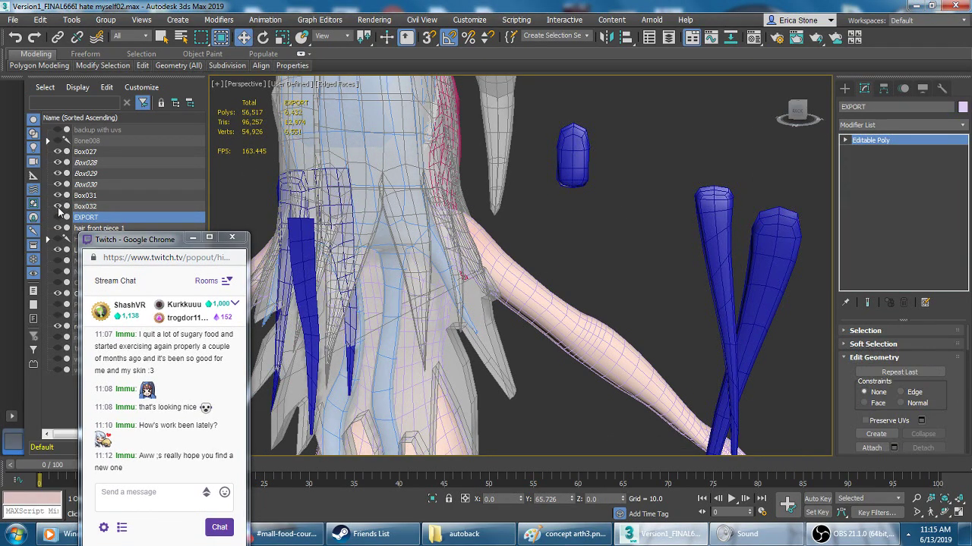
- Reselect Box032 and extrude the selected strand face twice
{"action": "left_click", "coordinate": [85, 206]}
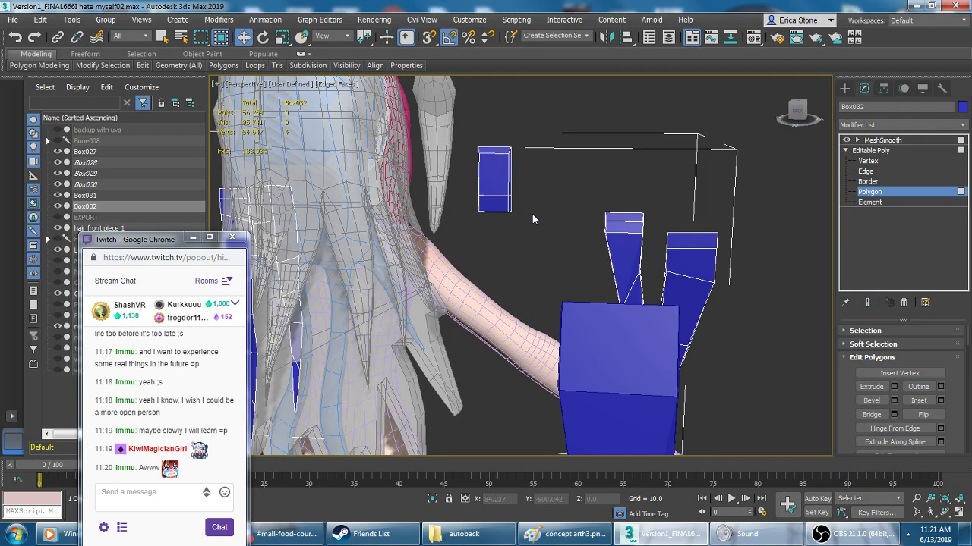
{"action": "key", "text": "z"}
{"action": "middle_click_drag", "start_coordinate": [632, 235], "coordinate": [461, 297], "text": "alt"}
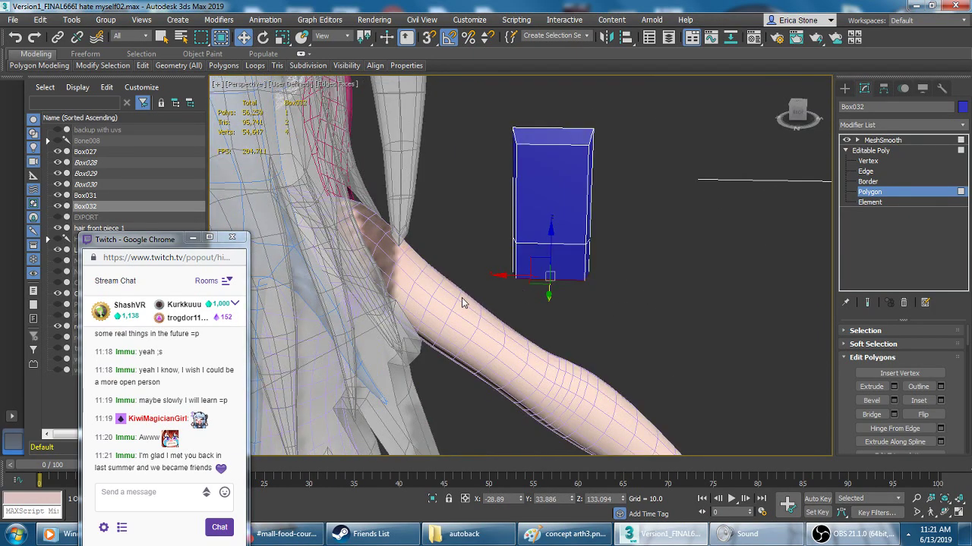
{"action": "mouse_move", "coordinate": [466, 198]}
{"action": "middle_mouse_down", "text": "alt"}
{"action": "mouse_move", "coordinate": [636, 278]}
{"action": "mouse_move", "coordinate": [636, 200]}
{"action": "middle_mouse_up", "text": "alt"}
{"action": "scroll", "coordinate": [366, 118], "scroll_direction": "down", "scroll_amount": 3}
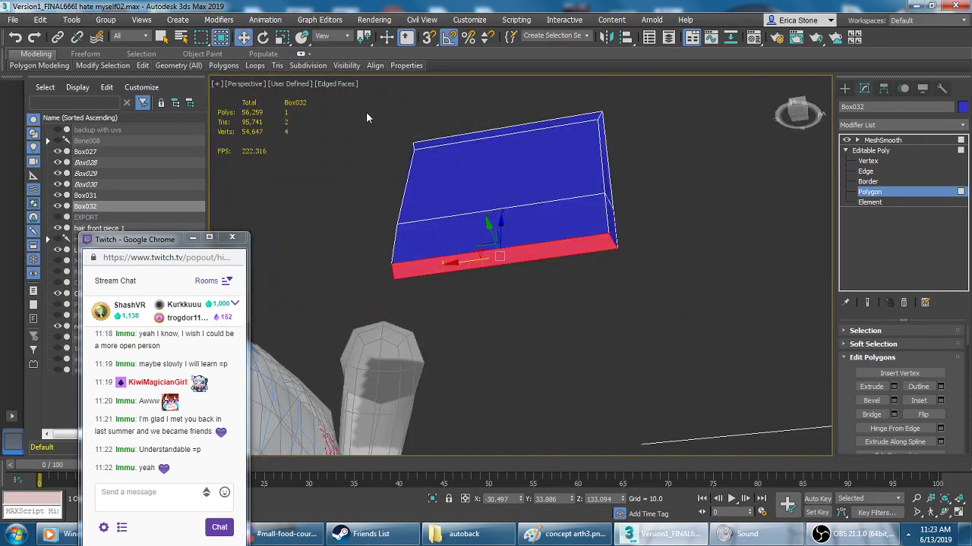
{"action": "scroll", "coordinate": [494, 249], "scroll_direction": "up", "scroll_amount": 3}
{"action": "key", "text": "shift+e"}
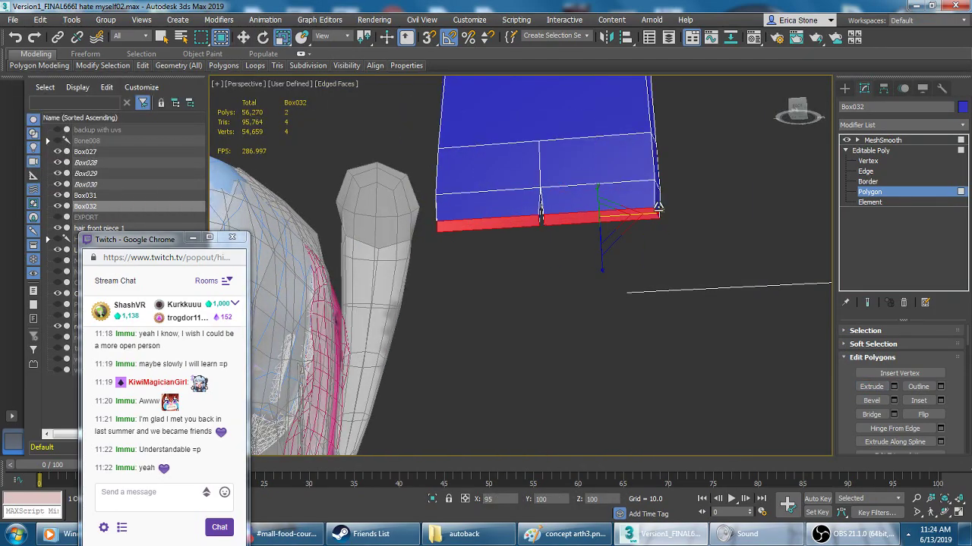
{"action": "key", "text": "shift+e"}
{"action": "mouse_move", "coordinate": [601, 189]}
{"action": "middle_mouse_down", "text": "alt"}
{"action": "mouse_move", "coordinate": [545, 279]}
{"action": "mouse_move", "coordinate": [602, 150]}
{"action": "middle_mouse_up", "text": "alt"}
- Move and scale the strip-tip edges to narrow the strand slightly
{"action": "key", "text": "2"}
{"action": "middle_click_drag", "start_coordinate": [432, 302], "coordinate": [661, 275], "text": "alt"}
{"action": "key", "text": "w"}
{"action": "middle_click_drag", "start_coordinate": [658, 217], "coordinate": [644, 194], "text": "alt"}
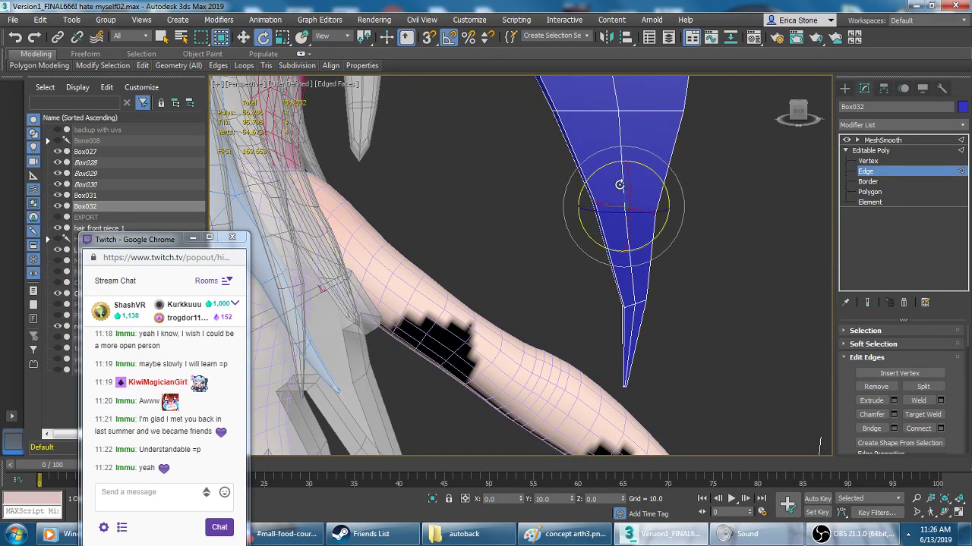
{"action": "mouse_move", "coordinate": [596, 104]}
{"action": "middle_mouse_down", "text": "alt"}
{"action": "mouse_move", "coordinate": [541, 208]}
{"action": "mouse_move", "coordinate": [602, 205]}
{"action": "middle_mouse_up", "text": "alt"}
{"action": "key", "text": "r"}
{"action": "middle_click_drag", "start_coordinate": [499, 184], "coordinate": [531, 187], "text": "alt"}
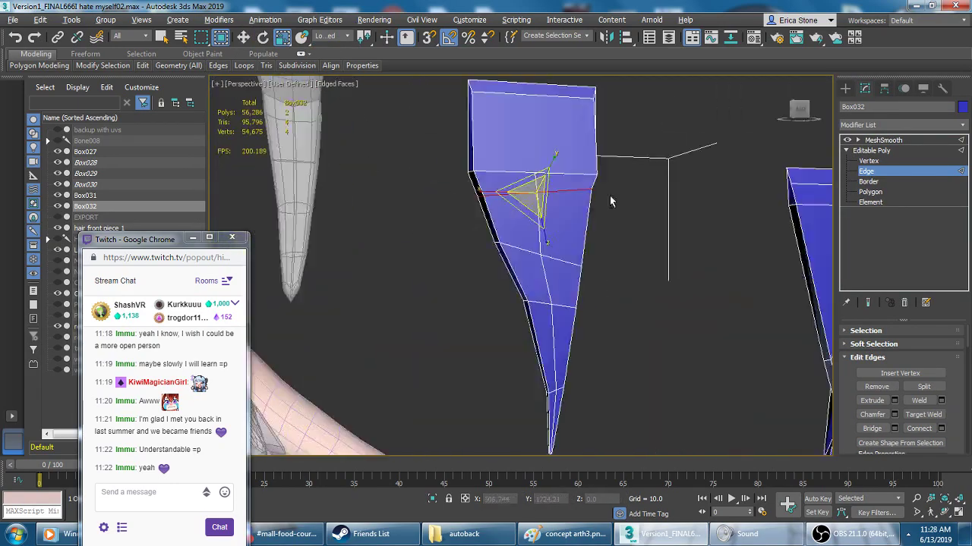
- Move the thin strand's polygons into place at polygon level
{"action": "key", "text": "4"}
{"action": "mouse_move", "coordinate": [455, 218]}
{"action": "middle_mouse_down", "text": "alt"}
{"action": "mouse_move", "coordinate": [416, 182]}
{"action": "mouse_move", "coordinate": [476, 281]}
{"action": "middle_mouse_up", "text": "alt"}
{"action": "mouse_move", "coordinate": [382, 414]}
{"action": "middle_mouse_down", "text": "alt"}
{"action": "mouse_move", "coordinate": [651, 293]}
{"action": "mouse_move", "coordinate": [579, 403]}
{"action": "mouse_move", "coordinate": [658, 395]}
{"action": "mouse_move", "coordinate": [640, 325]}
{"action": "middle_mouse_up", "text": "alt"}
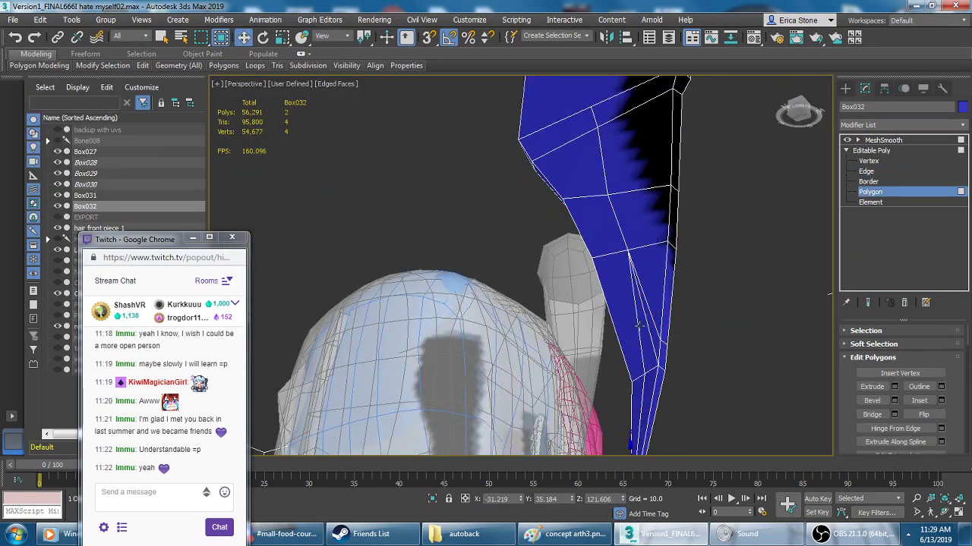
{"action": "key", "text": "4"}
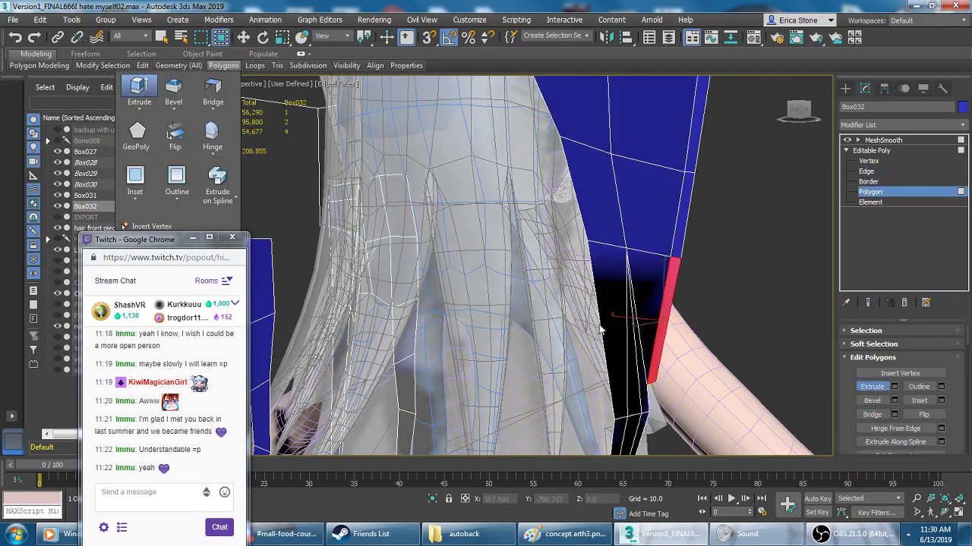
{"action": "middle_click_drag", "start_coordinate": [615, 321], "coordinate": [636, 278], "text": "alt"}
{"action": "key", "text": "w"}
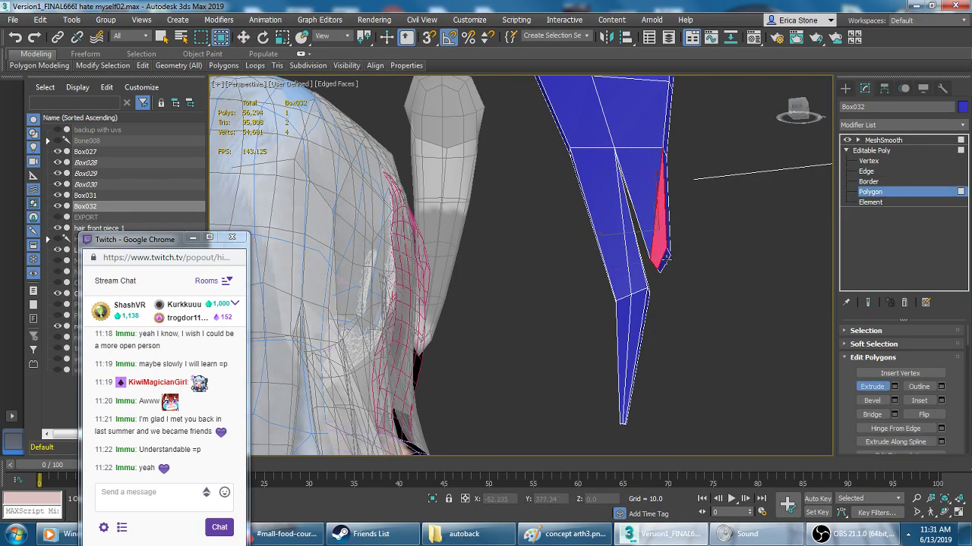
{"action": "middle_click_drag", "start_coordinate": [670, 261], "coordinate": [540, 379], "text": "alt"}
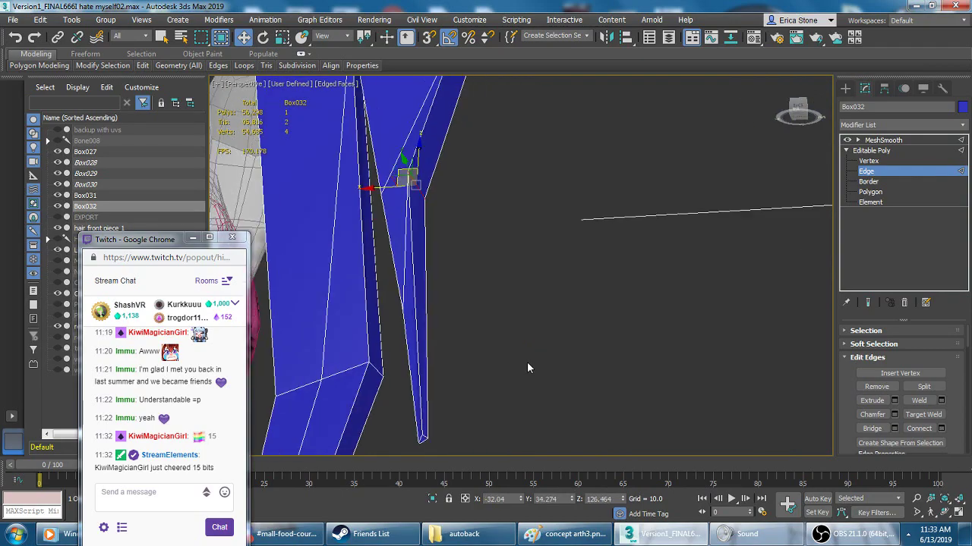
{"action": "middle_click_drag", "start_coordinate": [604, 169], "coordinate": [685, 162], "text": "alt"}
{"action": "key", "text": "4"}
- Preview the smoothed result, then insert a new edge loop along one hair strand
{"action": "left_click", "coordinate": [883, 140]}
{"action": "key", "text": "4"}
{"action": "scroll", "coordinate": [681, 274], "scroll_direction": "up", "scroll_amount": 5}
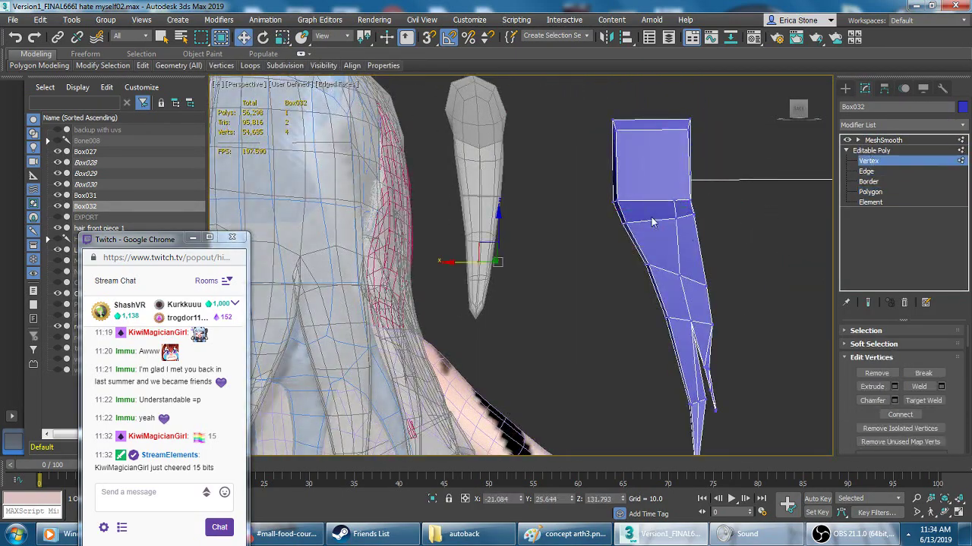
{"action": "middle_click_drag", "start_coordinate": [674, 157], "coordinate": [527, 184], "text": "alt"}
{"action": "scroll", "coordinate": [527, 184], "scroll_direction": "up", "scroll_amount": 5}
{"action": "key", "text": "2"}
{"action": "left_click", "coordinate": [116, 109]}
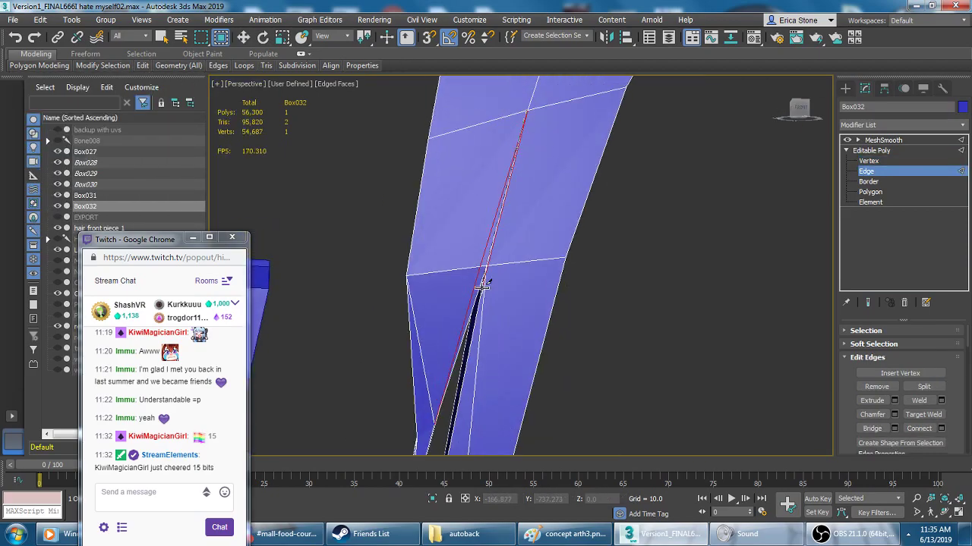
{"action": "middle_click_drag", "start_coordinate": [481, 280], "coordinate": [481, 114], "text": "alt"}
- Move the chosen edge near the strand tip to reshape it
{"action": "key", "text": "4"}
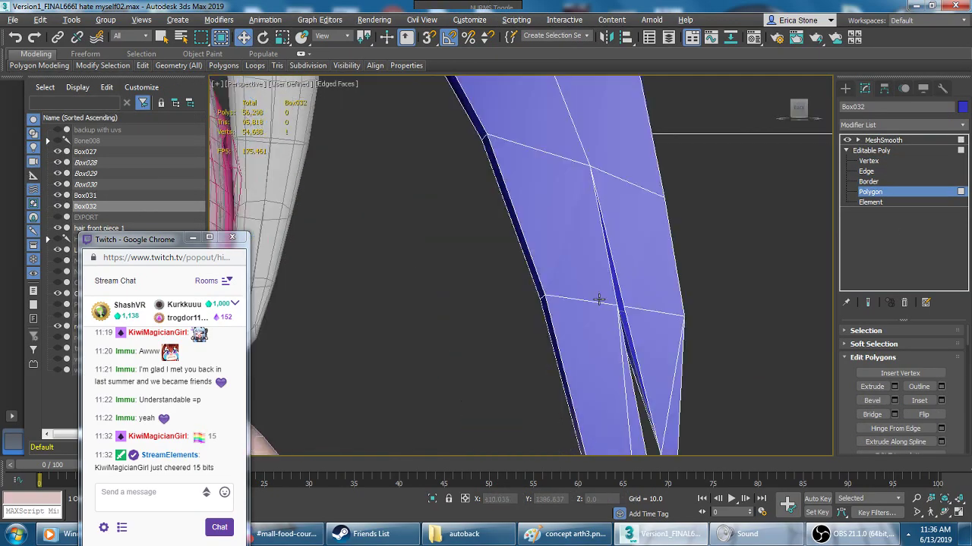
{"action": "scroll", "coordinate": [493, 103], "scroll_direction": "down", "scroll_amount": 5}
{"action": "middle_click_drag", "start_coordinate": [494, 228], "coordinate": [380, 304], "text": "alt"}
{"action": "key", "text": "2"}
{"action": "middle_click_drag", "start_coordinate": [357, 336], "coordinate": [358, 327], "text": "alt"}
{"action": "key", "text": "w"}
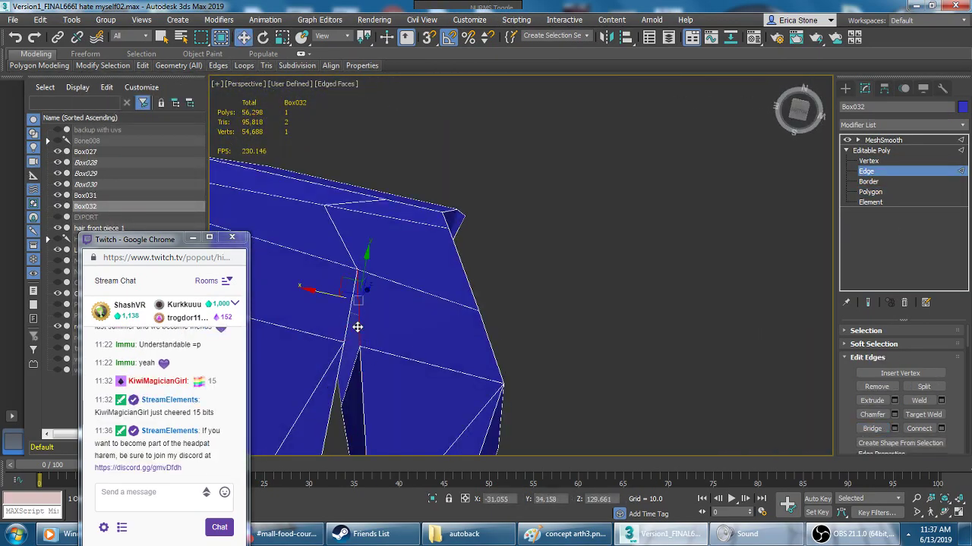
{"action": "mouse_move", "coordinate": [402, 408]}
{"action": "middle_mouse_down", "text": "alt"}
{"action": "mouse_move", "coordinate": [456, 342]}
{"action": "mouse_move", "coordinate": [529, 385]}
{"action": "middle_mouse_up", "text": "alt"}
{"action": "scroll", "coordinate": [455, 342], "scroll_direction": "down", "scroll_amount": 4}
{"action": "scroll", "coordinate": [493, 364], "scroll_direction": "up", "scroll_amount": 4}
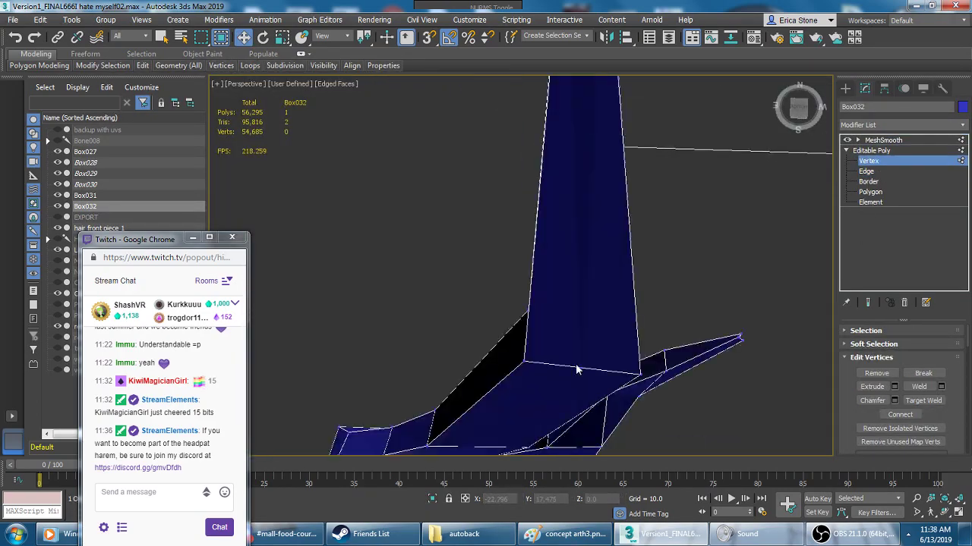
{"action": "scroll", "coordinate": [579, 369], "scroll_direction": "down", "scroll_amount": 5}
- Check the MeshSmooth level, then return to the strand's polygons and vertices
{"action": "key", "text": "2"}
{"action": "scroll", "coordinate": [531, 304], "scroll_direction": "up", "scroll_amount": 5}
{"action": "scroll", "coordinate": [540, 159], "scroll_direction": "down", "scroll_amount": 5}
{"action": "key", "text": "q"}
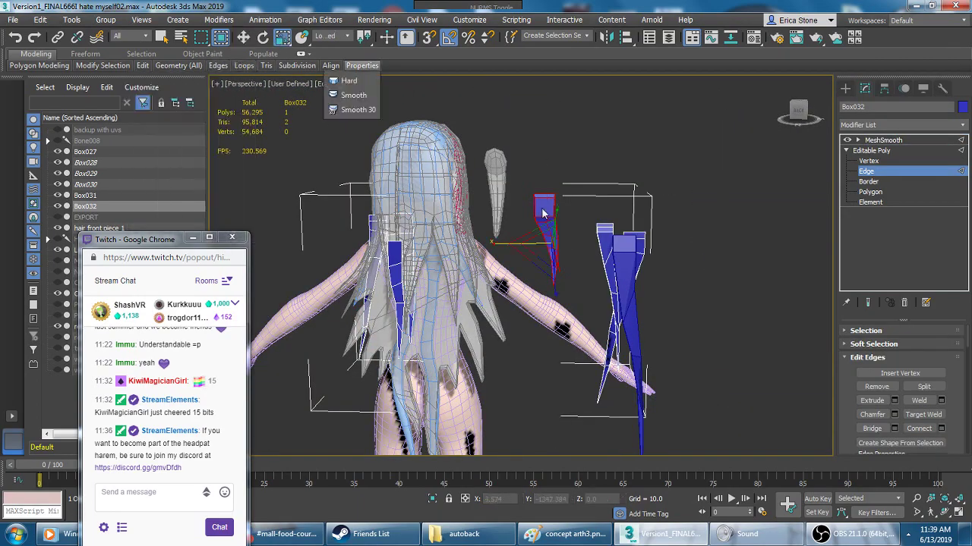
{"action": "scroll", "coordinate": [539, 159], "scroll_direction": "down", "scroll_amount": 3}
{"action": "left_click", "coordinate": [883, 140]}
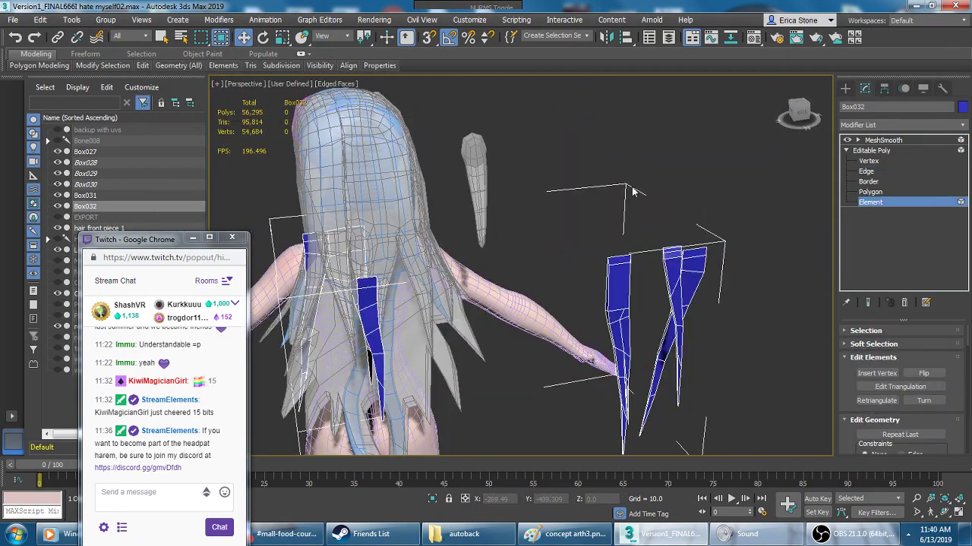
{"action": "key", "text": "4"}
{"action": "left_click", "coordinate": [586, 293]}
{"action": "key", "text": "ctrl+w"}
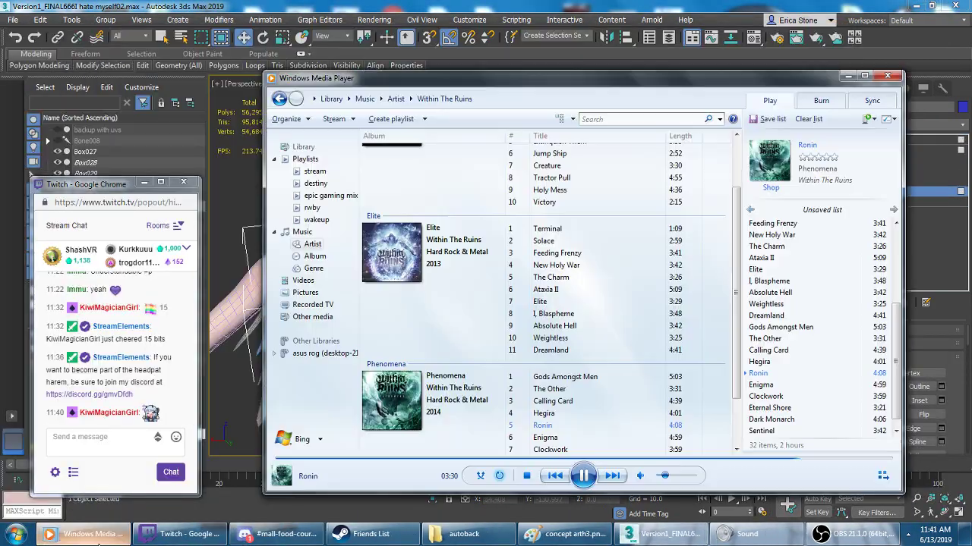
{"action": "key", "text": "alt+Tab"}
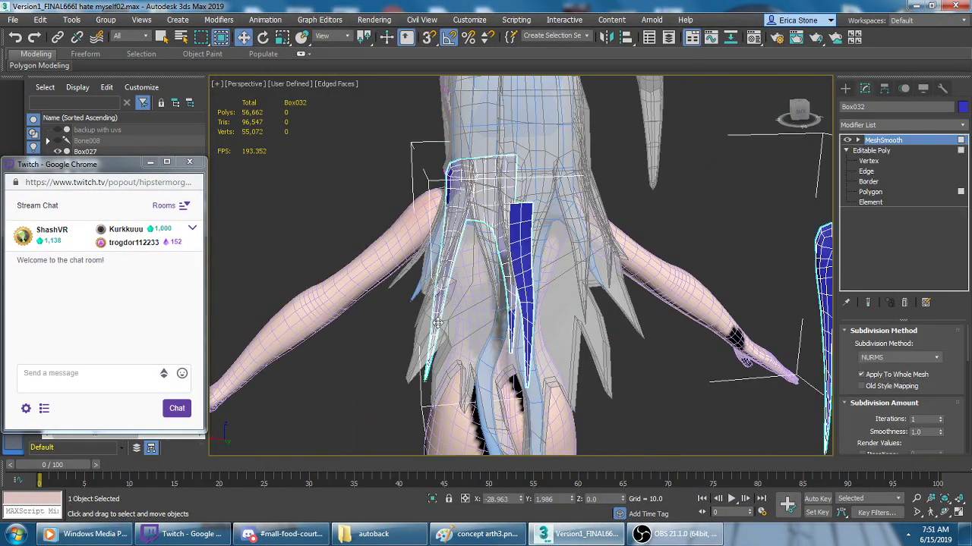
{"action": "key", "text": "4"}
{"action": "scroll", "coordinate": [437, 322], "scroll_direction": "up", "scroll_amount": 5}
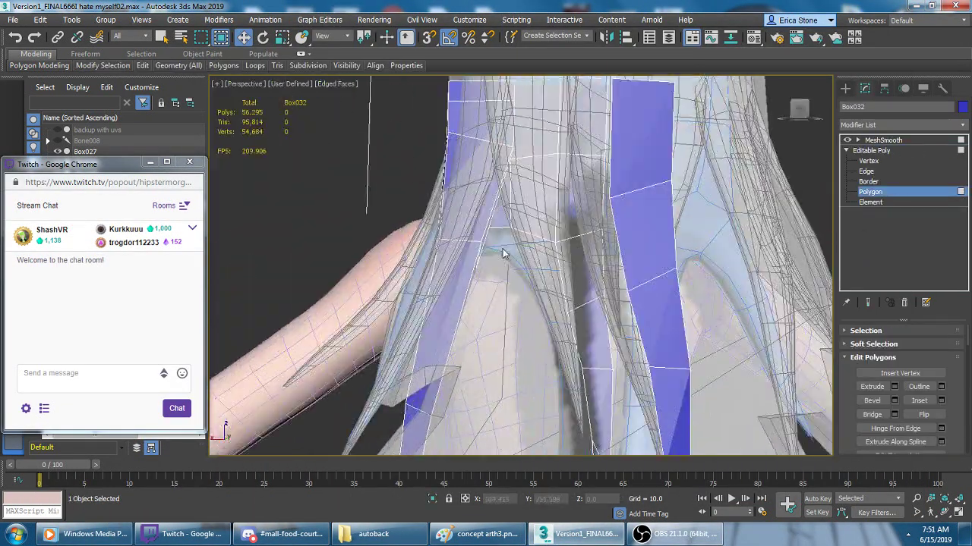
- Select a single back hair strand element and rotate it into place
{"action": "key", "text": "1"}
{"action": "key", "text": "2"}
{"action": "middle_click_drag", "start_coordinate": [438, 323], "coordinate": [501, 239], "text": "alt"}
{"action": "key", "text": "4"}
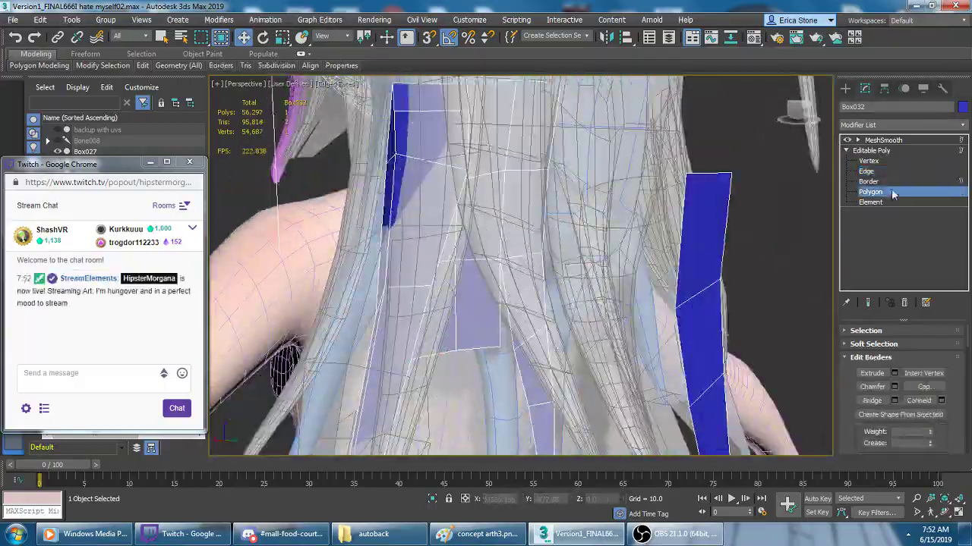
{"action": "key", "text": "5"}
{"action": "scroll", "coordinate": [455, 288], "scroll_direction": "up", "scroll_amount": 5}
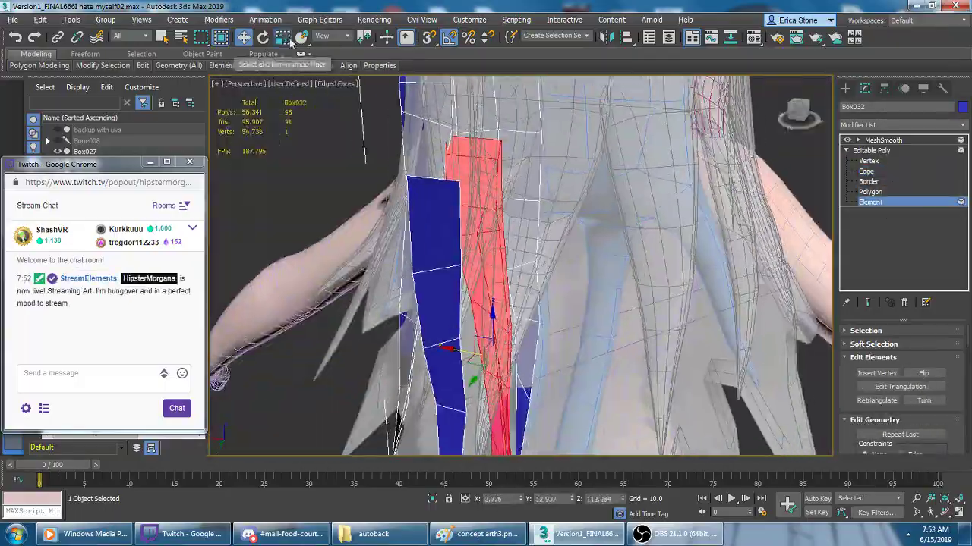
{"action": "mouse_move", "coordinate": [456, 287]}
{"action": "middle_mouse_down", "text": "alt"}
{"action": "mouse_move", "coordinate": [430, 285]}
{"action": "mouse_move", "coordinate": [469, 242]}
{"action": "middle_mouse_up", "text": "alt"}
{"action": "key", "text": "e"}
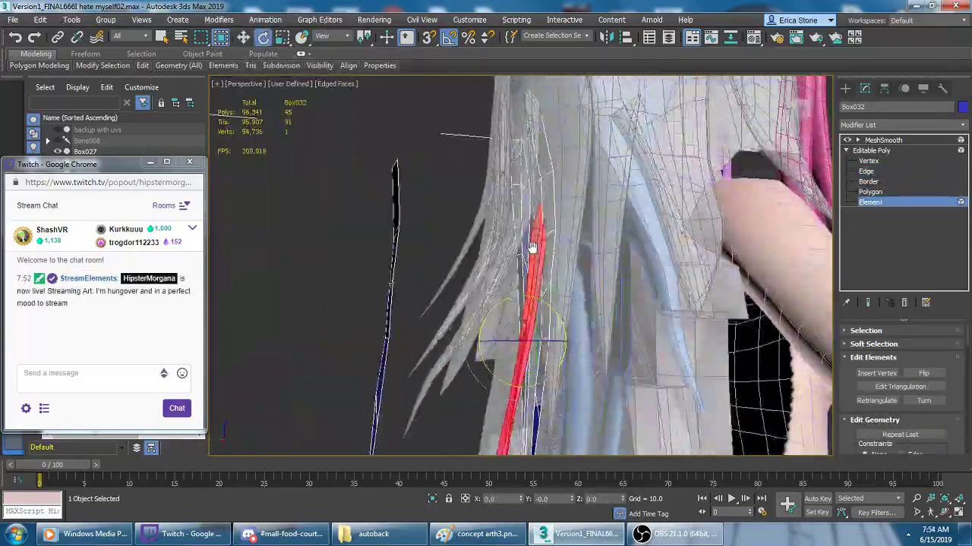
{"action": "key", "text": "2"}
{"action": "key", "text": "w"}
{"action": "scroll", "coordinate": [468, 242], "scroll_direction": "up", "scroll_amount": 3}
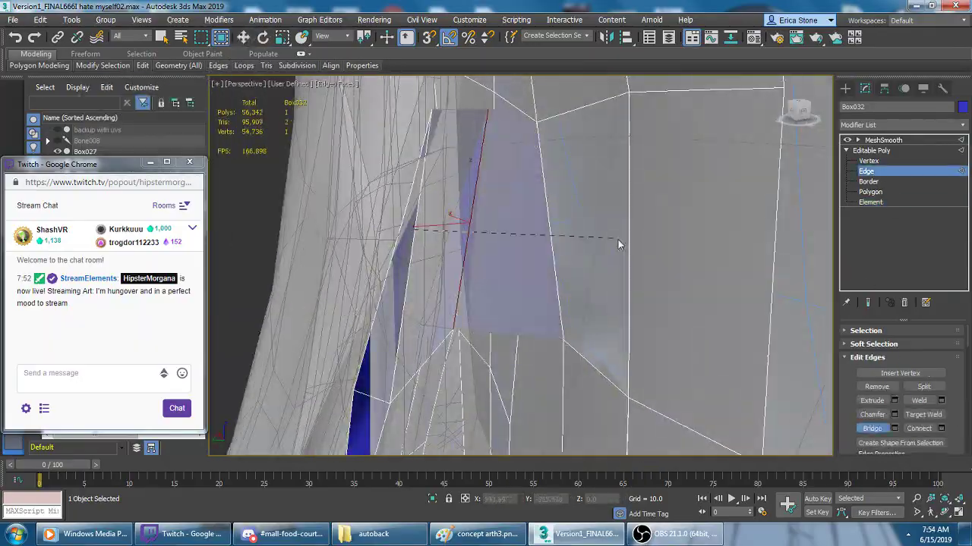
{"action": "middle_click_drag", "start_coordinate": [469, 242], "coordinate": [490, 240], "text": "alt"}
- Tweak the hair mesh vertices at the back
{"action": "key", "text": "1"}
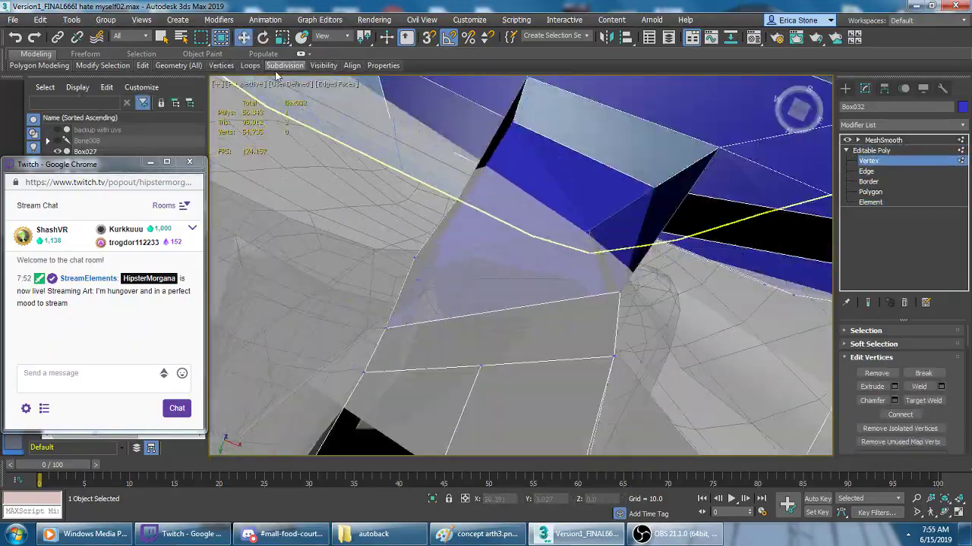
{"action": "middle_click_drag", "start_coordinate": [553, 148], "coordinate": [577, 198], "text": "alt"}
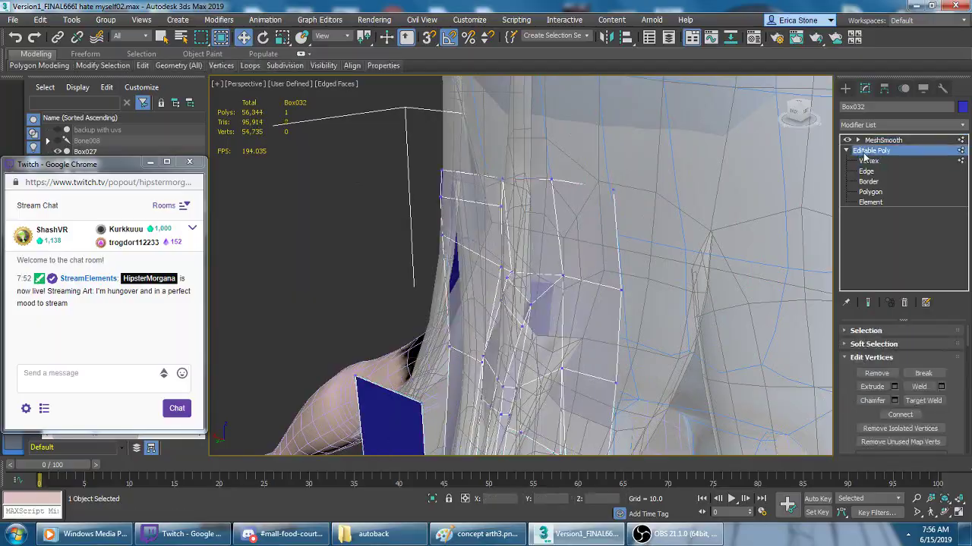
{"action": "left_click", "coordinate": [868, 160]}
{"action": "mouse_move", "coordinate": [650, 221]}
{"action": "middle_mouse_down", "text": "alt"}
{"action": "mouse_move", "coordinate": [607, 294]}
{"action": "mouse_move", "coordinate": [450, 378]}
{"action": "middle_mouse_up", "text": "alt"}
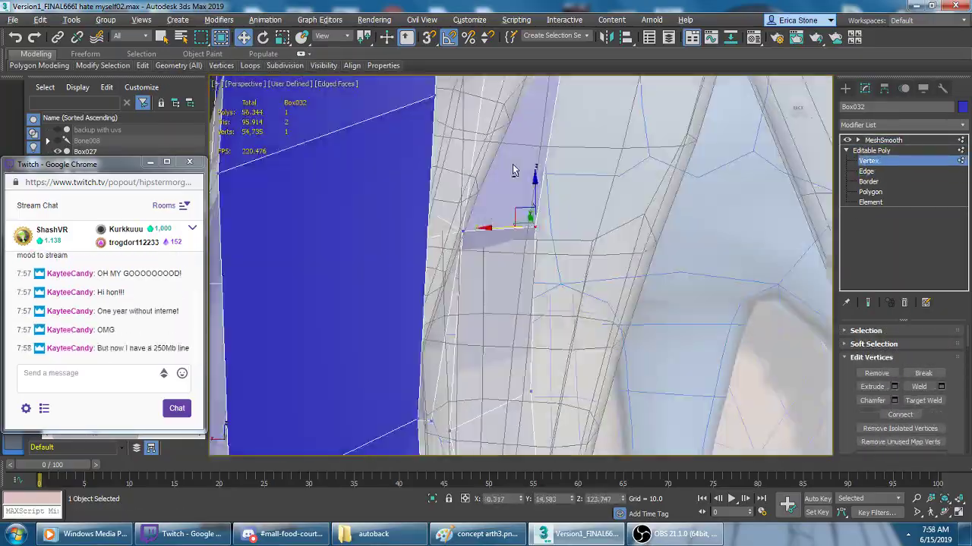
{"action": "mouse_move", "coordinate": [450, 378]}
{"action": "middle_mouse_down", "text": "alt"}
{"action": "mouse_move", "coordinate": [445, 363]}
{"action": "mouse_move", "coordinate": [550, 327]}
{"action": "mouse_move", "coordinate": [515, 310]}
{"action": "middle_mouse_up", "text": "alt"}
- Rotate and move polygons, then select the long strip of hair polygons
{"action": "key", "text": "4"}
{"action": "scroll", "coordinate": [493, 341], "scroll_direction": "down", "scroll_amount": 5}
{"action": "key", "text": "e"}
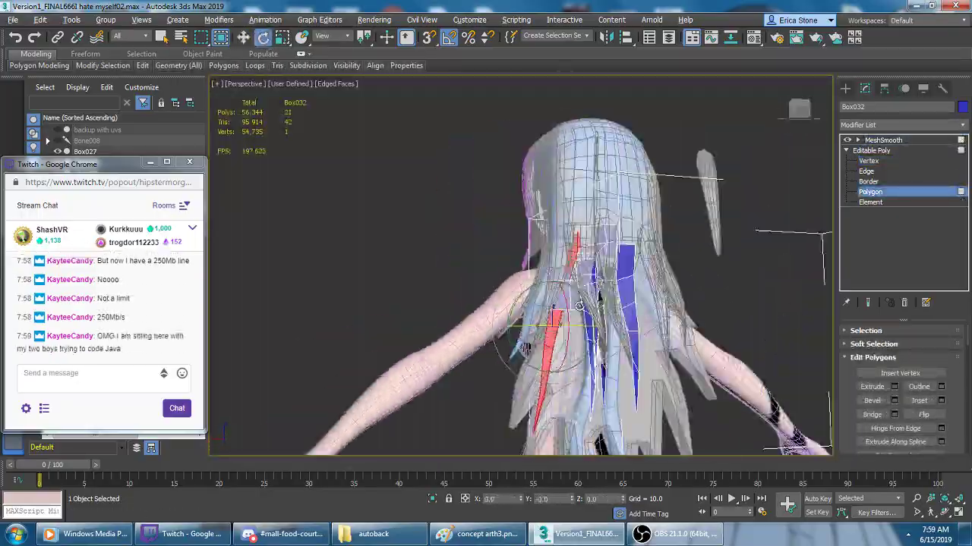
{"action": "scroll", "coordinate": [515, 310], "scroll_direction": "up", "scroll_amount": 5}
{"action": "key", "text": "w"}
{"action": "scroll", "coordinate": [515, 310], "scroll_direction": "up", "scroll_amount": 3}
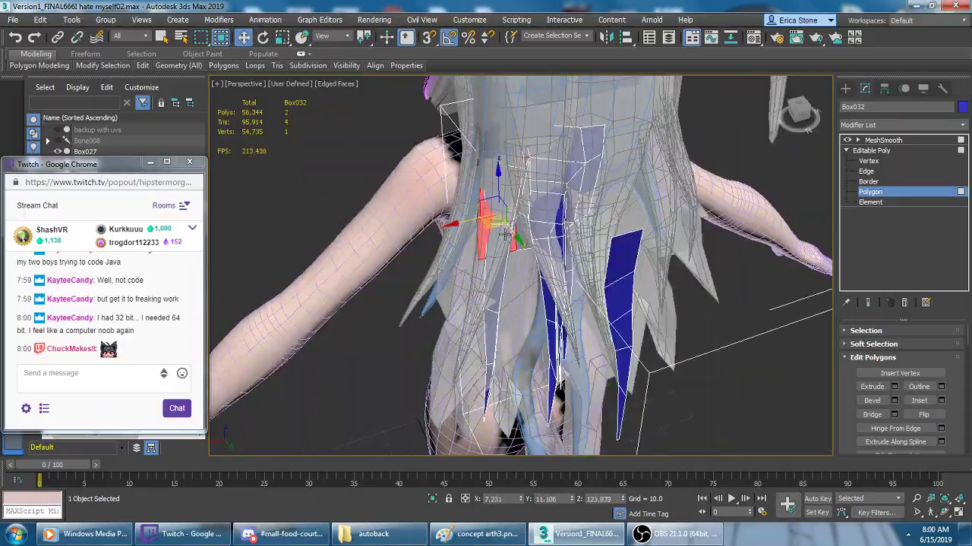
{"action": "mouse_move", "coordinate": [515, 309]}
{"action": "middle_mouse_down", "text": "alt"}
{"action": "mouse_move", "coordinate": [602, 354]}
{"action": "mouse_move", "coordinate": [511, 350]}
{"action": "mouse_move", "coordinate": [427, 182]}
{"action": "mouse_move", "coordinate": [567, 289]}
{"action": "middle_mouse_up", "text": "alt"}
{"action": "left_click", "coordinate": [602, 354]}
- Rotate and move the long hair strip into position
{"action": "middle_click_drag", "start_coordinate": [481, 177], "coordinate": [536, 274], "text": "alt"}
{"action": "key", "text": "e"}
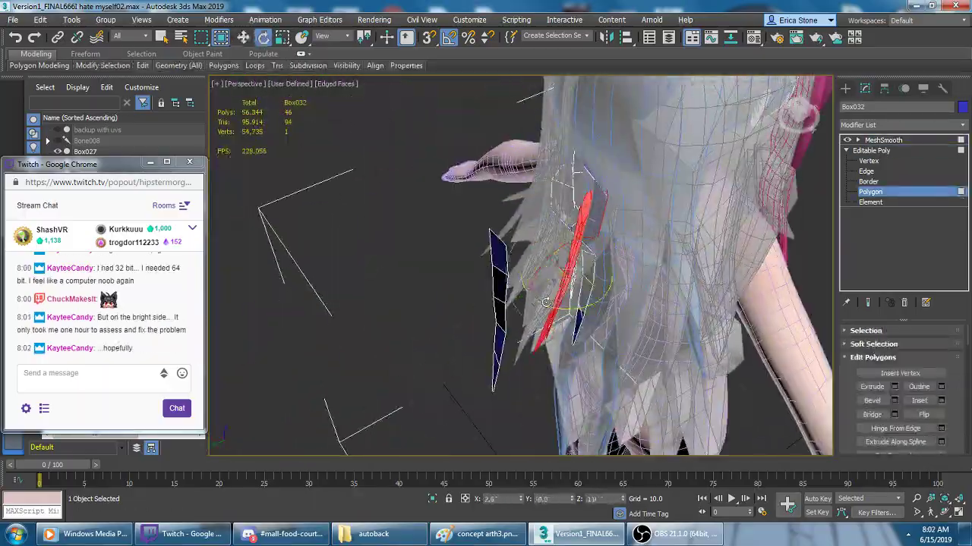
{"action": "middle_click_drag", "start_coordinate": [539, 229], "coordinate": [394, 288], "text": "alt"}
{"action": "key", "text": "w"}
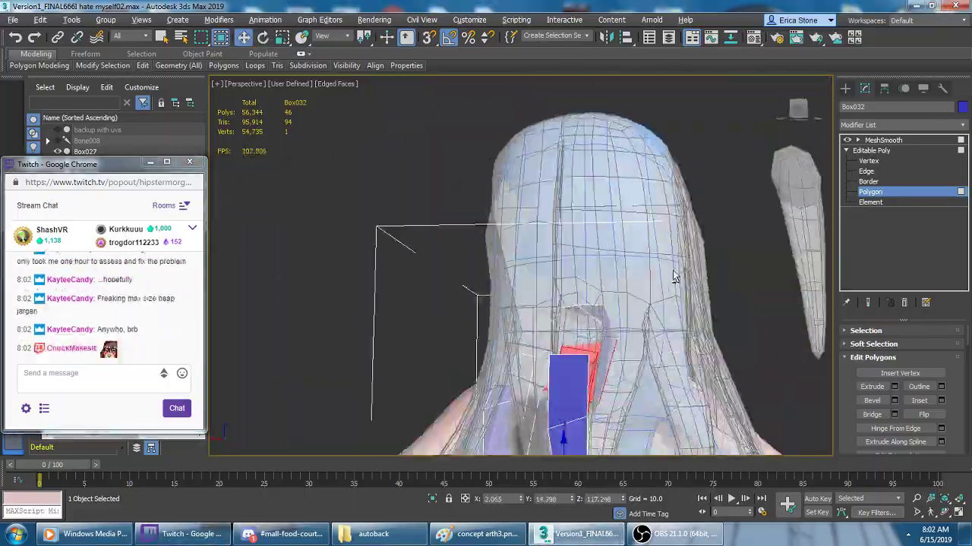
{"action": "middle_click_drag", "start_coordinate": [684, 239], "coordinate": [504, 123], "text": "alt"}
{"action": "key", "text": "2"}
{"action": "key", "text": "4"}
{"action": "middle_click_drag", "start_coordinate": [593, 164], "coordinate": [538, 168]}
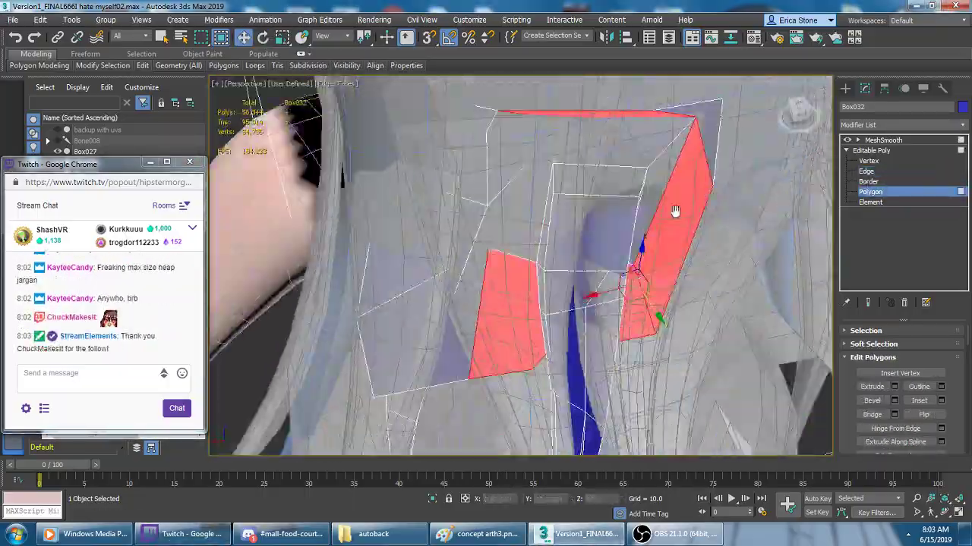
{"action": "scroll", "coordinate": [573, 179], "scroll_direction": "down", "scroll_amount": 5}
{"action": "scroll", "coordinate": [546, 170], "scroll_direction": "up", "scroll_amount": 5}
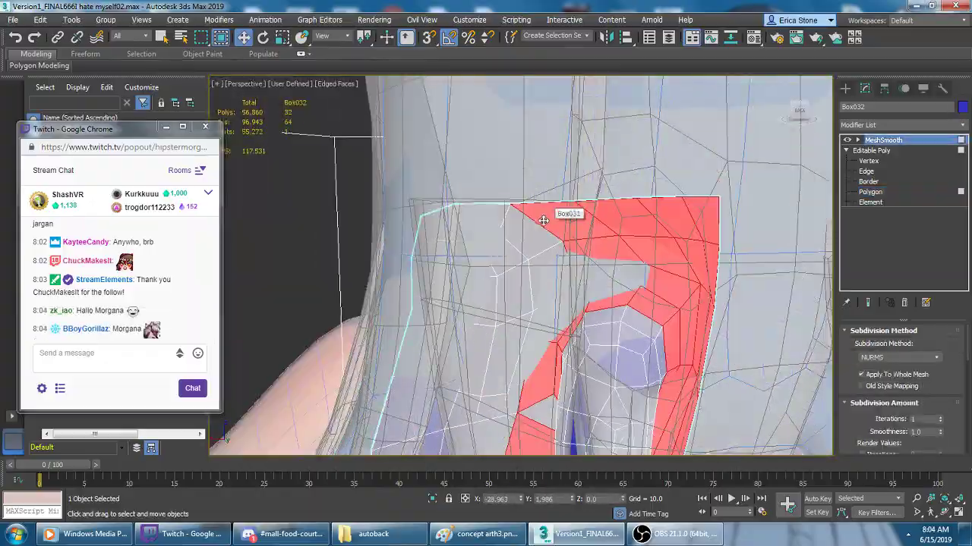
- Select another hair piece and inspect it from above
{"action": "left_click", "coordinate": [543, 220]}
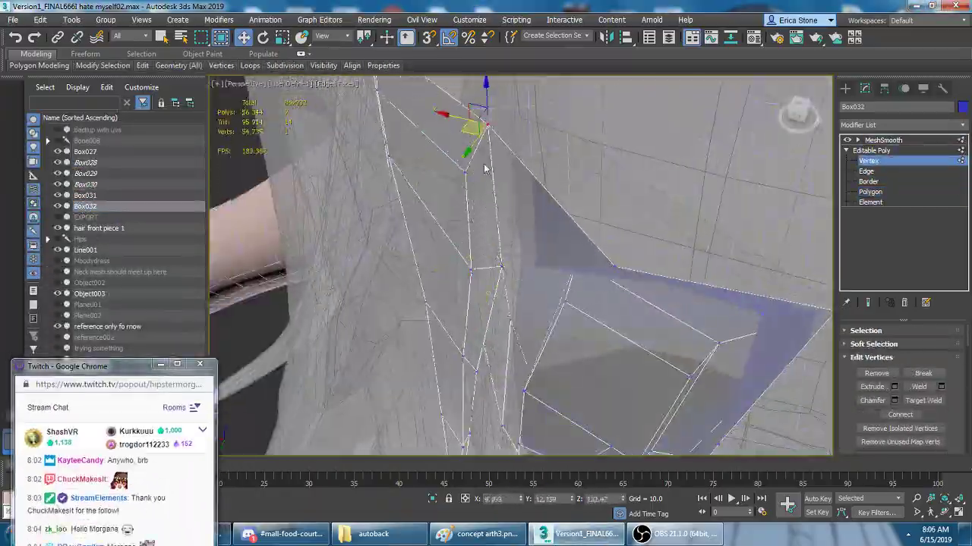
{"action": "middle_click_drag", "start_coordinate": [484, 168], "coordinate": [735, 243], "text": "alt"}
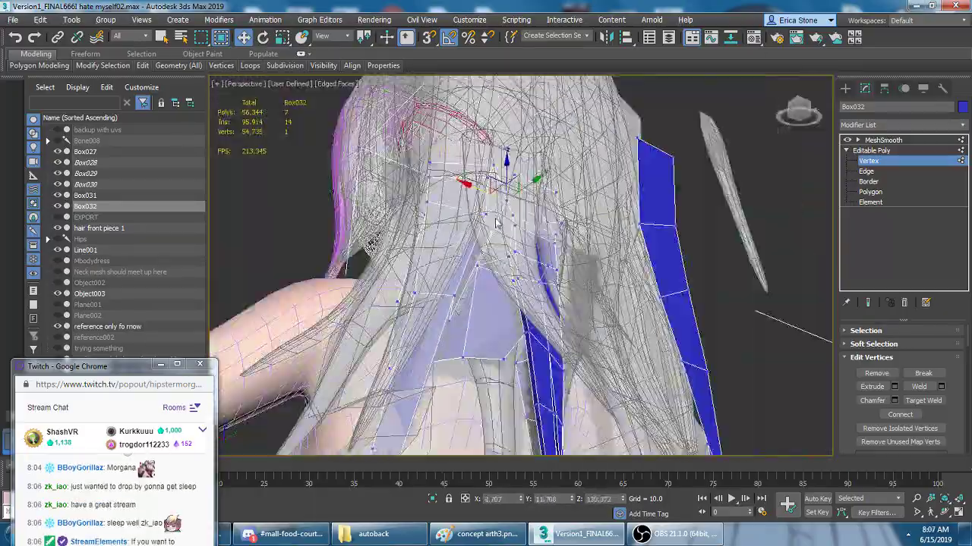
{"action": "scroll", "coordinate": [501, 182], "scroll_direction": "down", "scroll_amount": 5}
{"action": "scroll", "coordinate": [593, 284], "scroll_direction": "up", "scroll_amount": 5}
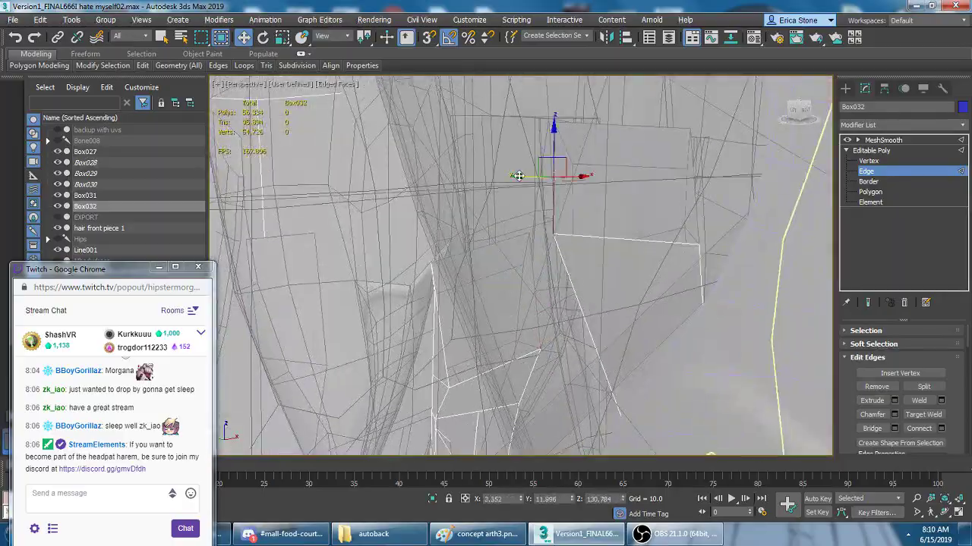
{"action": "middle_click_drag", "start_coordinate": [518, 176], "coordinate": [681, 255], "text": "alt"}
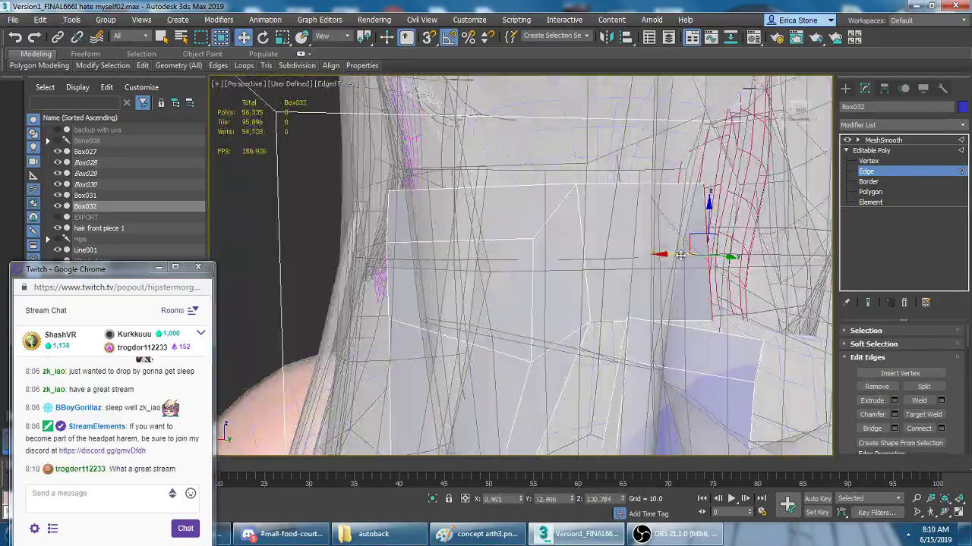
{"action": "middle_click_drag", "start_coordinate": [656, 291], "coordinate": [794, 401], "text": "alt"}
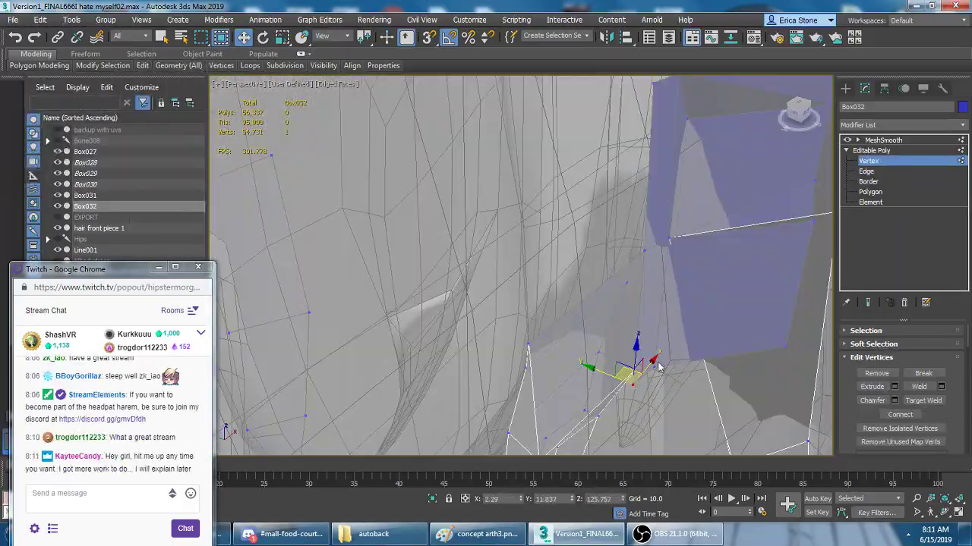
- Adjust that hair piece's edges and polygons
{"action": "key", "text": "2"}
{"action": "middle_click_drag", "start_coordinate": [659, 367], "coordinate": [673, 362], "text": "alt"}
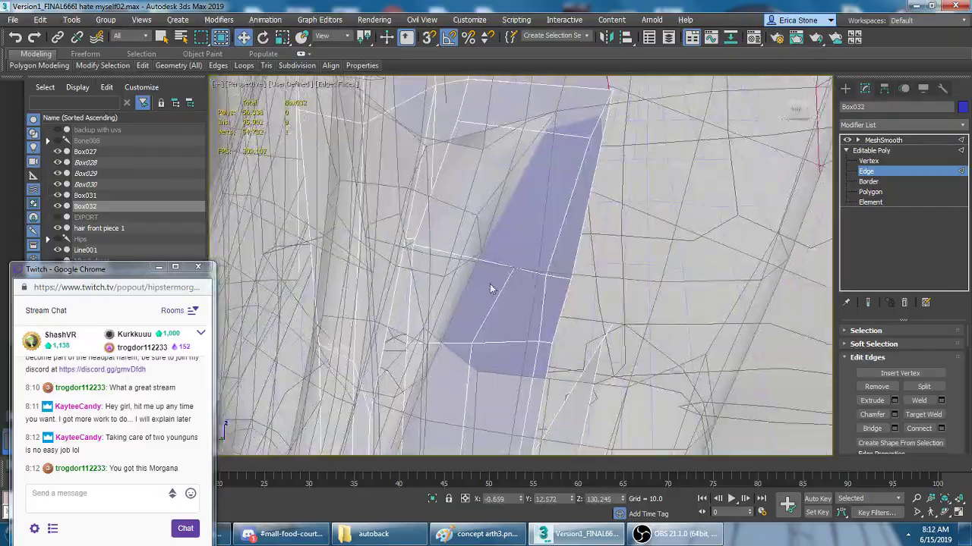
{"action": "mouse_move", "coordinate": [490, 288]}
{"action": "middle_mouse_down", "text": "alt"}
{"action": "mouse_move", "coordinate": [559, 210]}
{"action": "mouse_move", "coordinate": [480, 397]}
{"action": "middle_mouse_up", "text": "alt"}
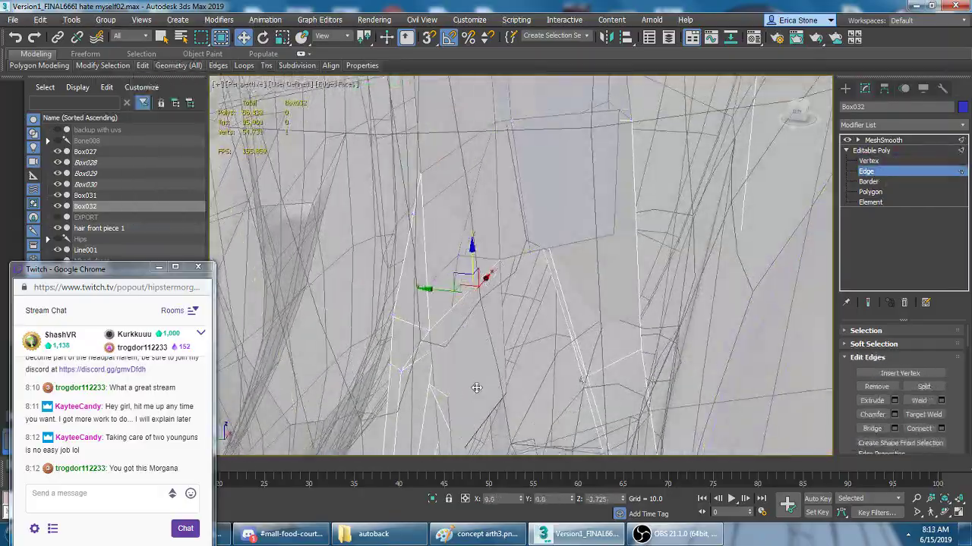
{"action": "key", "text": "4"}
{"action": "middle_click_drag", "start_coordinate": [555, 385], "coordinate": [514, 397], "text": "alt"}
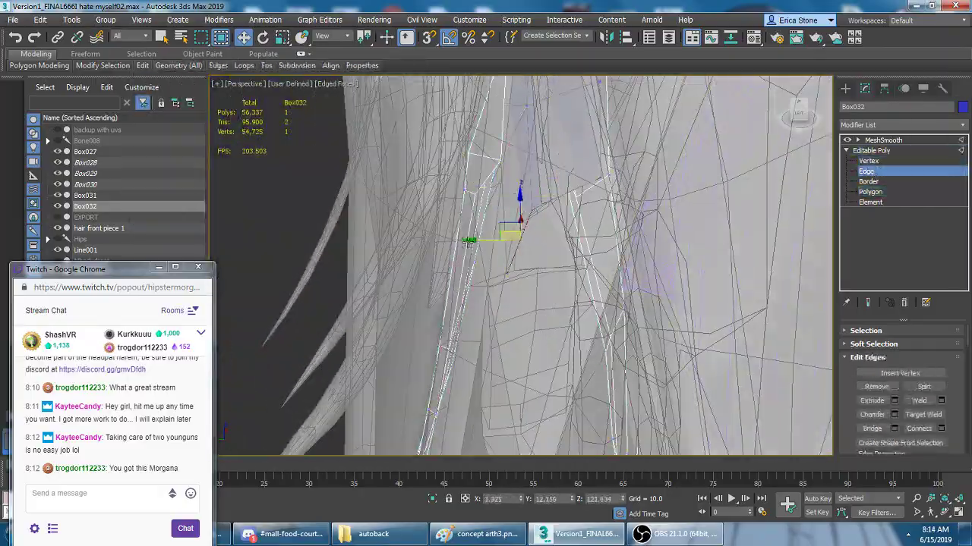
{"action": "scroll", "coordinate": [590, 158], "scroll_direction": "down", "scroll_amount": 5}
{"action": "scroll", "coordinate": [644, 245], "scroll_direction": "up", "scroll_amount": 5}
{"action": "scroll", "coordinate": [645, 245], "scroll_direction": "down", "scroll_amount": 4}
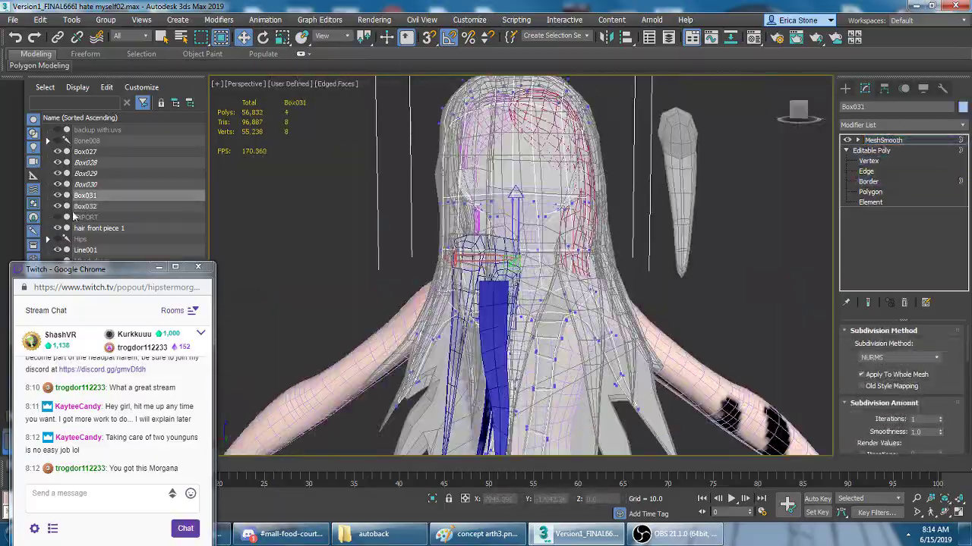
- Select the side strand elements and bring up the Mirror dialog on X
{"action": "key", "text": "1"}
{"action": "scroll", "coordinate": [507, 291], "scroll_direction": "up", "scroll_amount": 4}
{"action": "middle_click_drag", "start_coordinate": [507, 291], "coordinate": [577, 228], "text": "alt"}
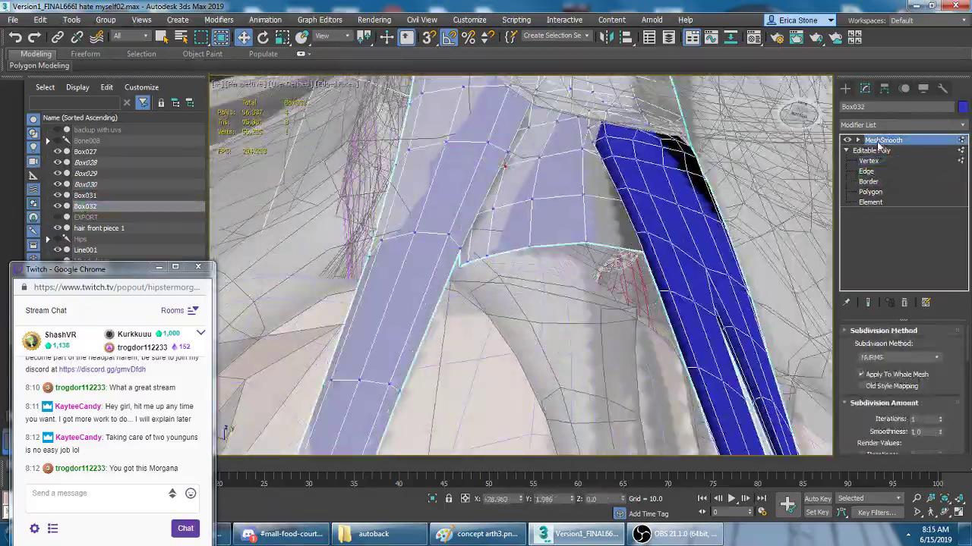
{"action": "scroll", "coordinate": [631, 296], "scroll_direction": "down", "scroll_amount": 5}
{"action": "scroll", "coordinate": [632, 296], "scroll_direction": "up", "scroll_amount": 5}
{"action": "scroll", "coordinate": [631, 296], "scroll_direction": "down", "scroll_amount": 3}
{"action": "middle_click_drag", "start_coordinate": [631, 296], "coordinate": [532, 288], "text": "alt"}
{"action": "key", "text": "5"}
{"action": "left_click", "coordinate": [605, 37]}
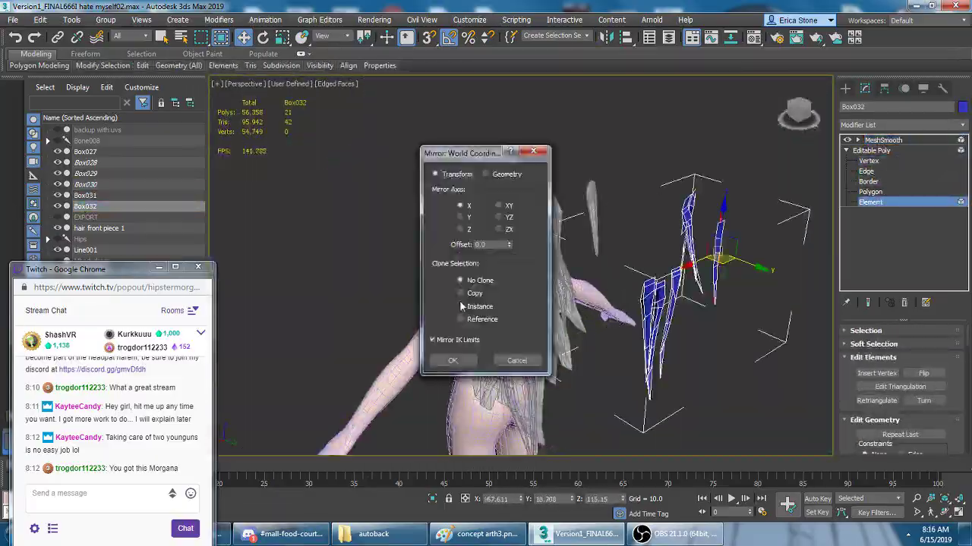
- Apply the mirror to the side strands and reselect Box032
{"action": "left_click", "coordinate": [870, 202]}
{"action": "left_click_drag", "start_coordinate": [91, 268], "coordinate": [278, 125]}
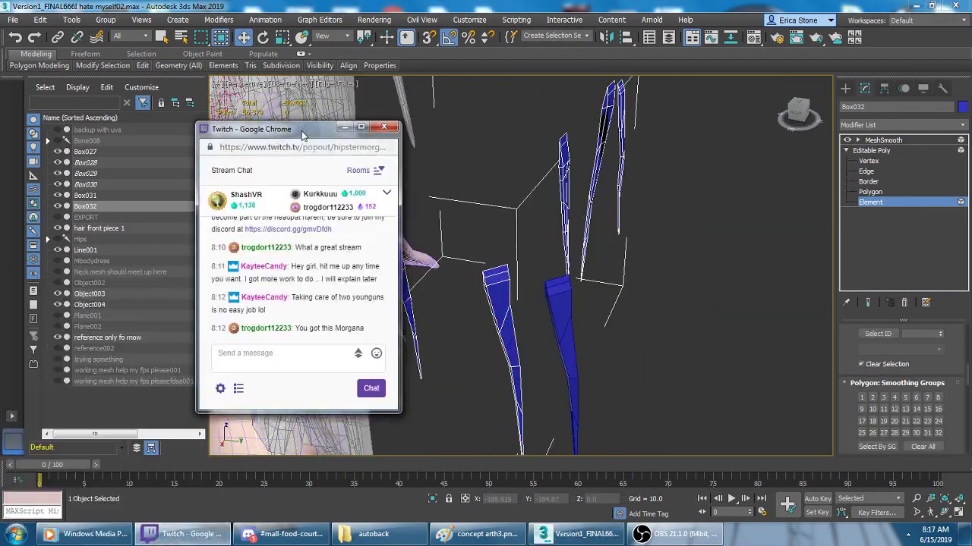
{"action": "key", "text": "alt+q"}
{"action": "left_click", "coordinate": [651, 275]}
{"action": "middle_click_drag", "start_coordinate": [652, 275], "coordinate": [577, 250], "text": "alt"}
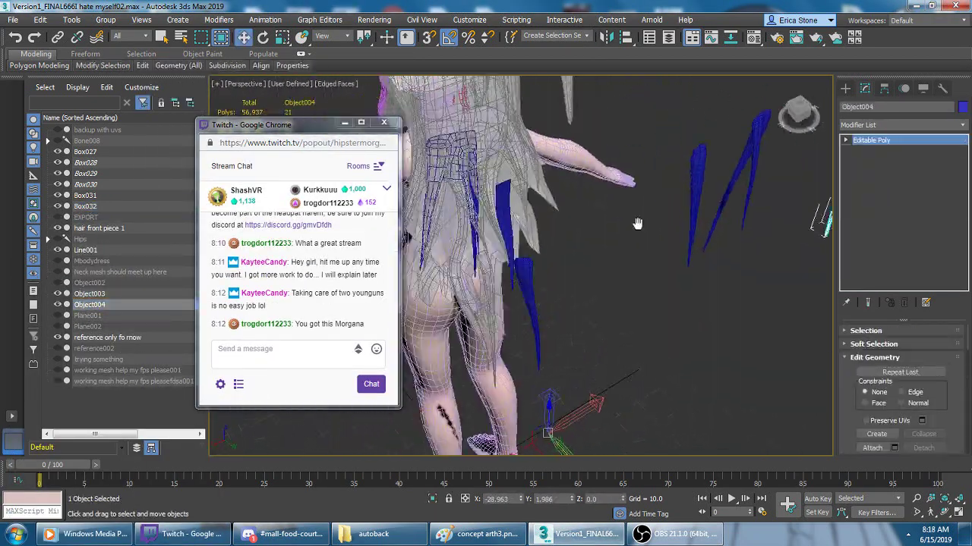
- Inspect Box032's edges, vertices and polygons around the arm and hair
{"action": "key", "text": "2"}
{"action": "scroll", "coordinate": [526, 284], "scroll_direction": "up", "scroll_amount": 5}
{"action": "scroll", "coordinate": [526, 285], "scroll_direction": "up", "scroll_amount": 3}
{"action": "mouse_move", "coordinate": [494, 273]}
{"action": "middle_mouse_down"}
{"action": "mouse_move", "coordinate": [526, 285]}
{"action": "mouse_move", "coordinate": [697, 238]}
{"action": "mouse_move", "coordinate": [288, 321]}
{"action": "mouse_move", "coordinate": [527, 274]}
{"action": "middle_mouse_up"}
{"action": "key", "text": "1"}
{"action": "key", "text": "2"}
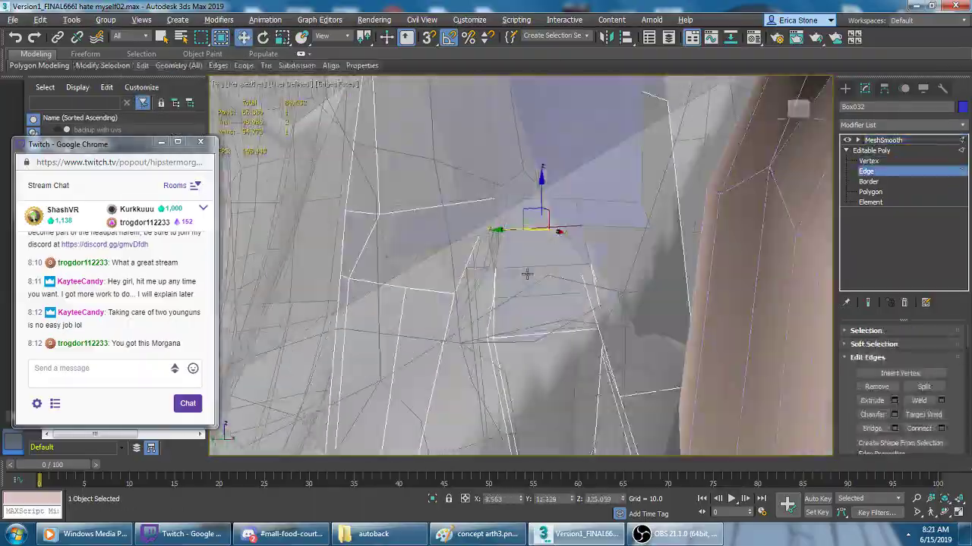
{"action": "key", "text": "4"}
{"action": "mouse_move", "coordinate": [527, 274]}
{"action": "middle_mouse_down", "text": "alt"}
{"action": "mouse_move", "coordinate": [294, 41]}
{"action": "mouse_move", "coordinate": [400, 329]}
{"action": "middle_mouse_up", "text": "alt"}
- Check Box032's elements and vertices, orbiting around the selected vertex
{"action": "key", "text": "5"}
{"action": "key", "text": "4"}
{"action": "scroll", "coordinate": [521, 265], "scroll_direction": "down", "scroll_amount": 5}
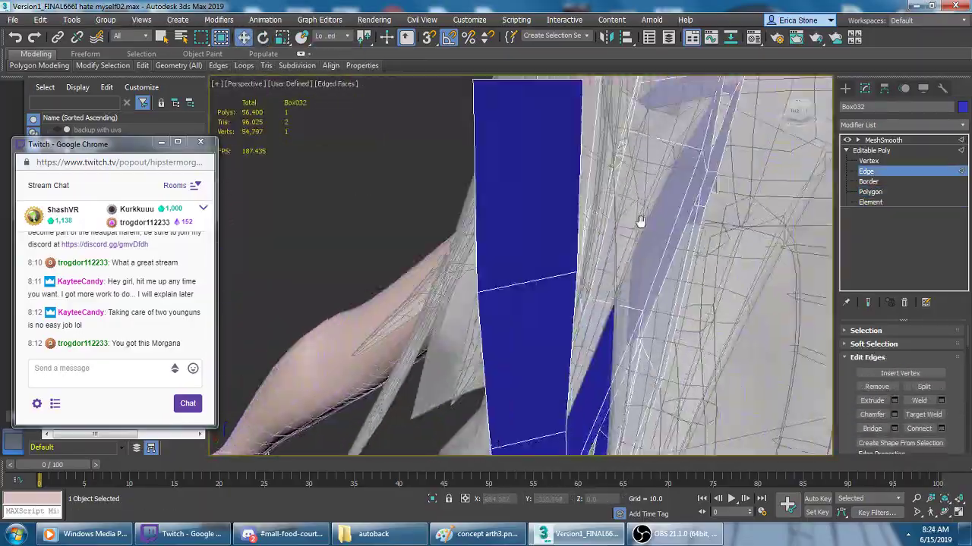
{"action": "key", "text": "1"}
{"action": "middle_click_drag", "start_coordinate": [640, 221], "coordinate": [595, 175], "text": "alt"}
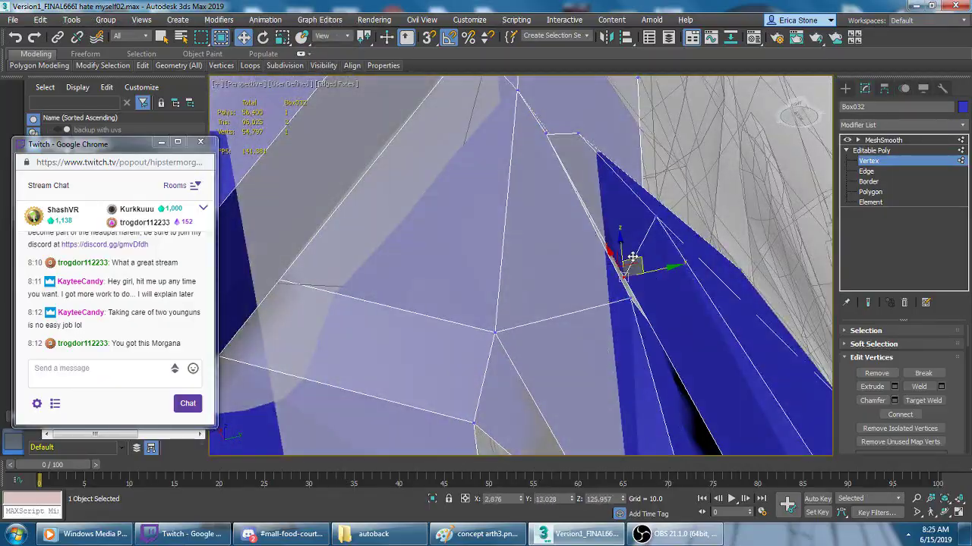
{"action": "middle_click_drag", "start_coordinate": [632, 258], "coordinate": [180, 70], "text": "alt"}
{"action": "middle_click_drag", "start_coordinate": [201, 133], "coordinate": [463, 164], "text": "alt"}
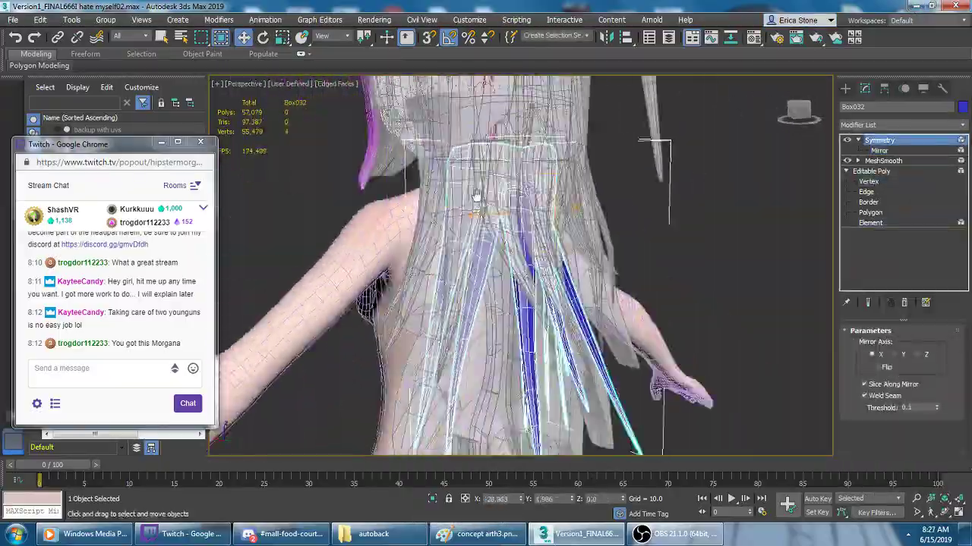
- Select Box032's red strand polygons near the neck and inspect their edges close up
{"action": "scroll", "coordinate": [611, 213], "scroll_direction": "up", "scroll_amount": 5}
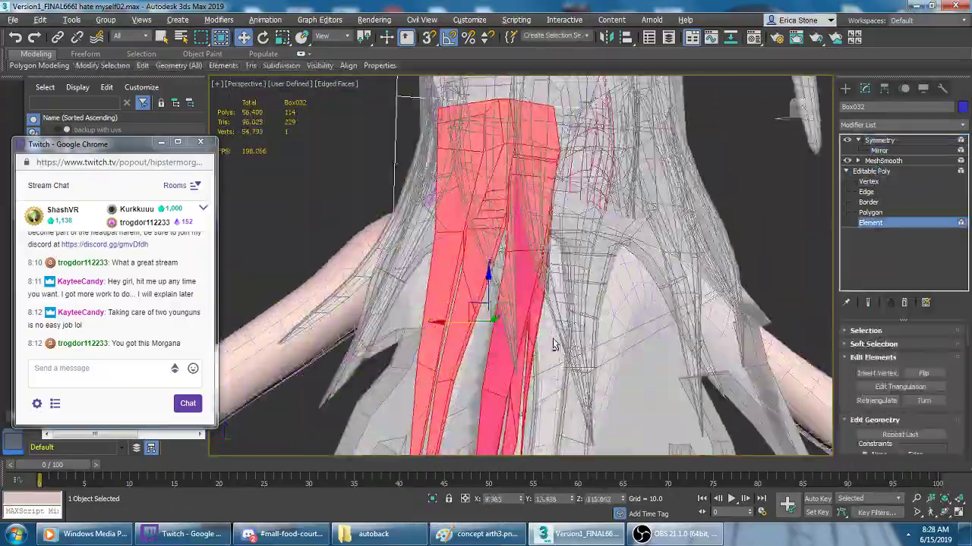
{"action": "left_click", "coordinate": [869, 212]}
{"action": "mouse_move", "coordinate": [532, 288]}
{"action": "middle_mouse_down", "text": "alt"}
{"action": "mouse_move", "coordinate": [522, 307]}
{"action": "mouse_move", "coordinate": [603, 168]}
{"action": "mouse_move", "coordinate": [637, 195]}
{"action": "middle_mouse_up", "text": "alt"}
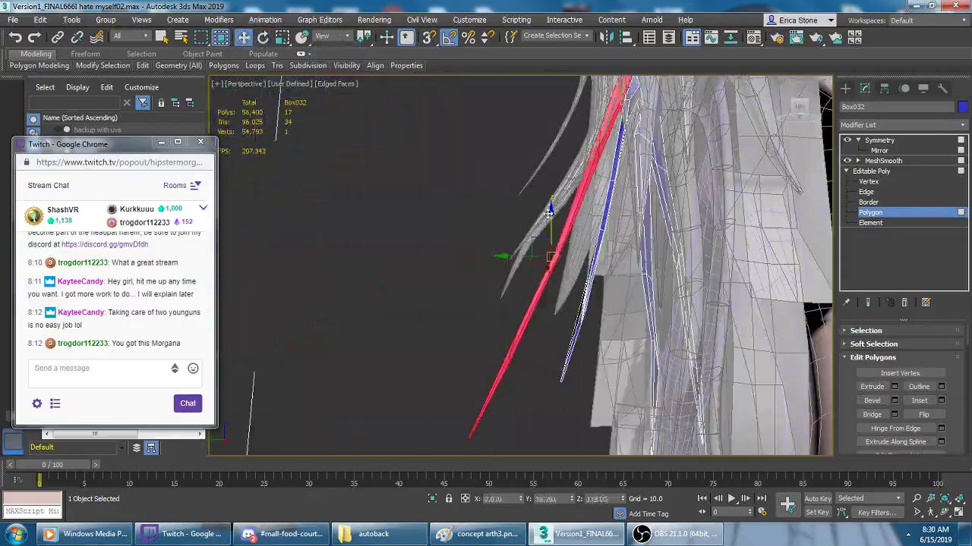
{"action": "key", "text": "2"}
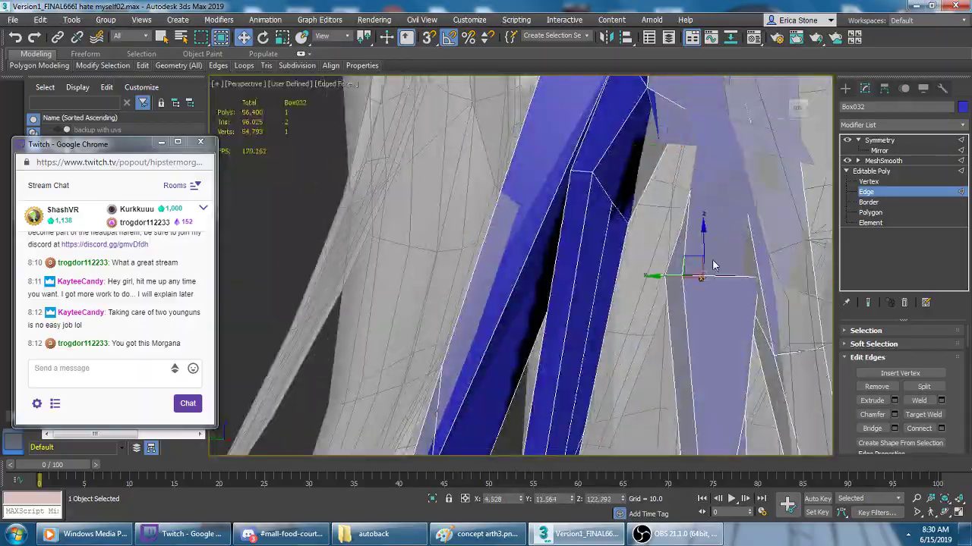
{"action": "mouse_move", "coordinate": [638, 194]}
{"action": "middle_mouse_down", "text": "alt"}
{"action": "mouse_move", "coordinate": [626, 240]}
{"action": "mouse_move", "coordinate": [488, 295]}
{"action": "mouse_move", "coordinate": [556, 285]}
{"action": "mouse_move", "coordinate": [759, 222]}
{"action": "mouse_move", "coordinate": [575, 358]}
{"action": "mouse_move", "coordinate": [567, 277]}
{"action": "mouse_move", "coordinate": [617, 180]}
{"action": "mouse_move", "coordinate": [648, 194]}
{"action": "mouse_move", "coordinate": [395, 198]}
{"action": "mouse_move", "coordinate": [620, 205]}
{"action": "middle_mouse_up", "text": "alt"}
{"action": "key", "text": "4"}
{"action": "key", "text": "1"}
- Select the whole red strand element around the shoulder and hair
{"action": "mouse_move", "coordinate": [596, 242]}
{"action": "middle_mouse_down", "text": "alt"}
{"action": "mouse_move", "coordinate": [542, 308]}
{"action": "mouse_move", "coordinate": [607, 301]}
{"action": "mouse_move", "coordinate": [592, 225]}
{"action": "middle_mouse_up", "text": "alt"}
{"action": "key", "text": "1"}
{"action": "middle_click_drag", "start_coordinate": [467, 183], "coordinate": [451, 364], "text": "alt"}
{"action": "left_click", "coordinate": [866, 191]}
{"action": "mouse_move", "coordinate": [390, 193]}
{"action": "middle_mouse_down", "text": "alt"}
{"action": "mouse_move", "coordinate": [428, 225]}
{"action": "mouse_move", "coordinate": [635, 211]}
{"action": "mouse_move", "coordinate": [775, 329]}
{"action": "mouse_move", "coordinate": [489, 146]}
{"action": "mouse_move", "coordinate": [532, 227]}
{"action": "mouse_move", "coordinate": [567, 374]}
{"action": "mouse_move", "coordinate": [669, 285]}
{"action": "middle_mouse_up", "text": "alt"}
{"action": "key", "text": "4"}
{"action": "key", "text": "5"}
- Move and rotate the red strand down the back, checking the Symmetry mirror
{"action": "key", "text": "w"}
{"action": "scroll", "coordinate": [531, 228], "scroll_direction": "up", "scroll_amount": 5}
{"action": "key", "text": "e"}
{"action": "scroll", "coordinate": [669, 285], "scroll_direction": "down", "scroll_amount": 3}
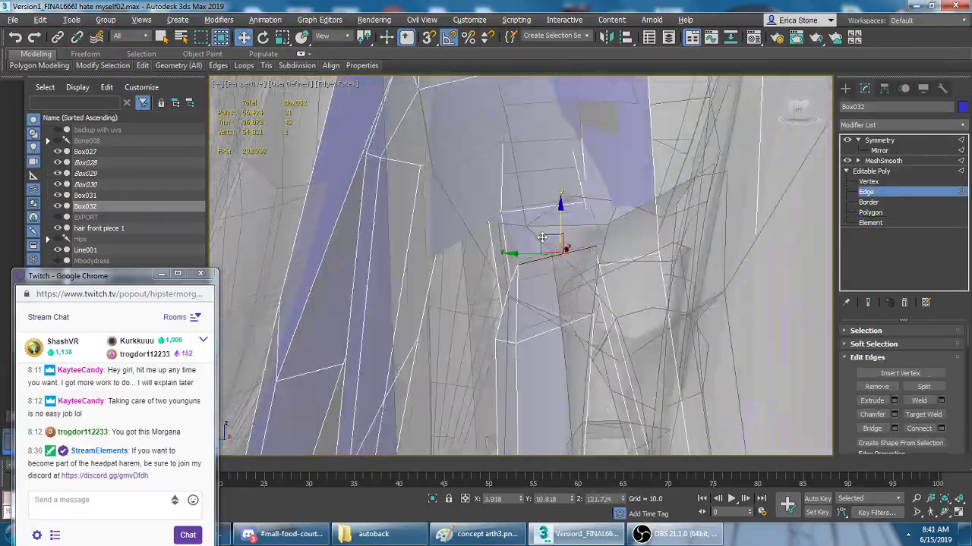
{"action": "middle_click_drag", "start_coordinate": [545, 234], "coordinate": [512, 170], "text": "alt"}
{"action": "scroll", "coordinate": [512, 169], "scroll_direction": "down", "scroll_amount": 5}
{"action": "left_click", "coordinate": [879, 140]}
{"action": "key", "text": "4"}
{"action": "key", "text": "shift+z"}
{"action": "key", "text": "shift+z"}
{"action": "key", "text": "e"}
{"action": "middle_click_drag", "start_coordinate": [463, 158], "coordinate": [631, 451], "text": "alt"}
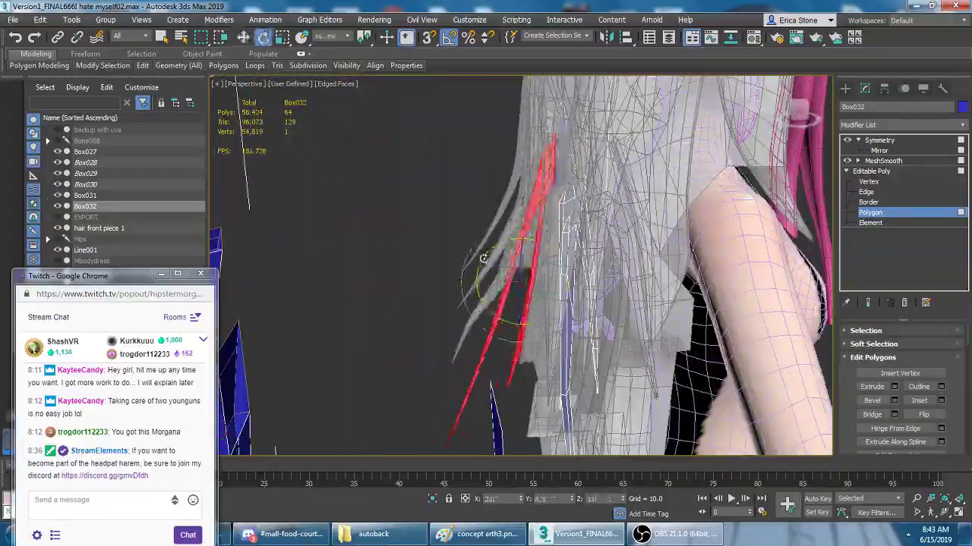
- Undo the tilt, scale the strand selection, then open concept art.png in Paint
{"action": "key", "text": "ctrl+z"}
{"action": "key", "text": "shift+z"}
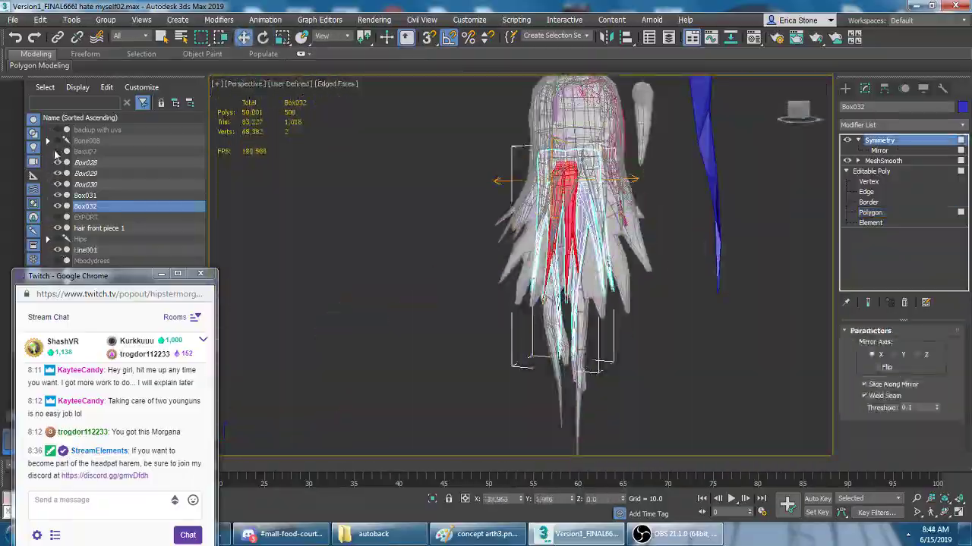
{"action": "key", "text": "shift+z"}
{"action": "key", "text": "shift+z"}
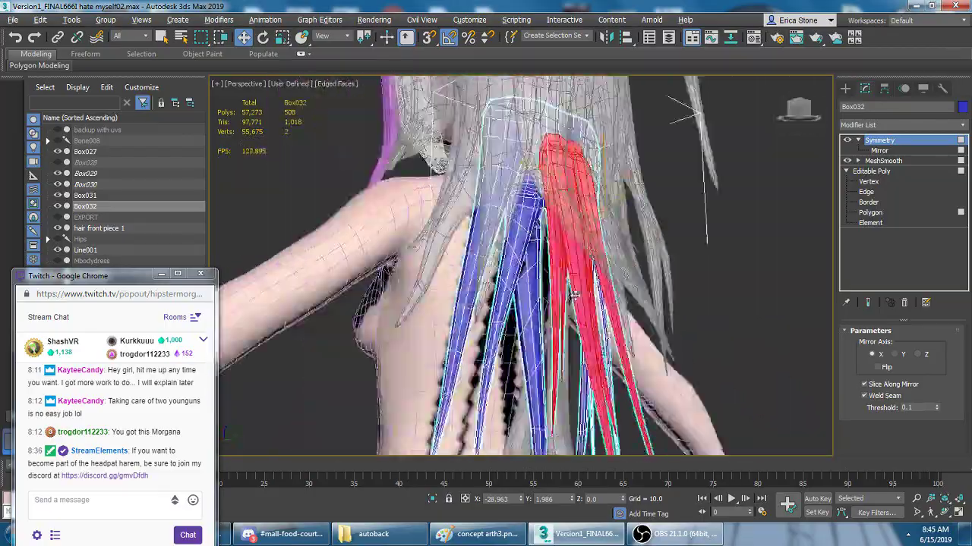
{"action": "key", "text": "shift+z"}
{"action": "left_click", "coordinate": [897, 215]}
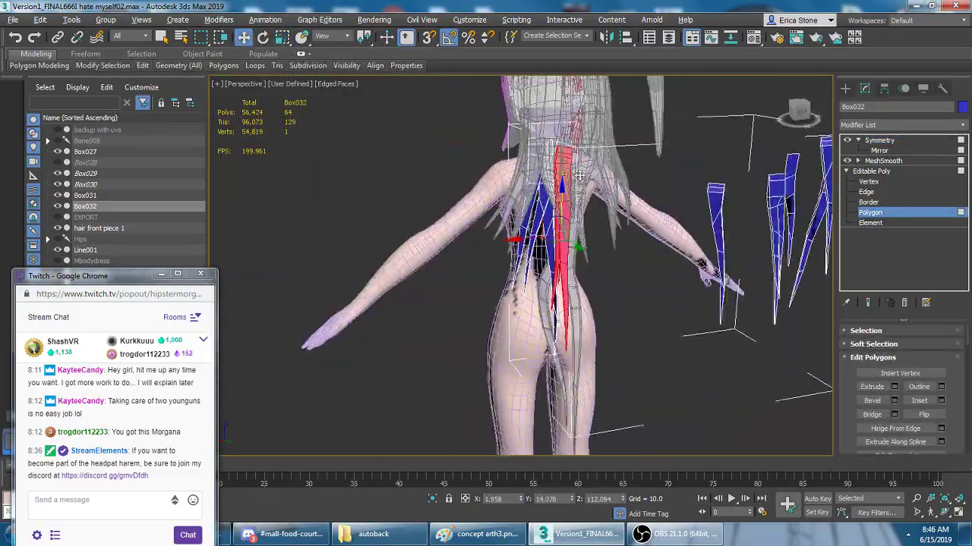
{"action": "key", "text": "shift+z"}
{"action": "key", "text": "shift+z"}
{"action": "key", "text": "shift+z"}
{"action": "key", "text": "shift+z"}
{"action": "key", "text": "r"}
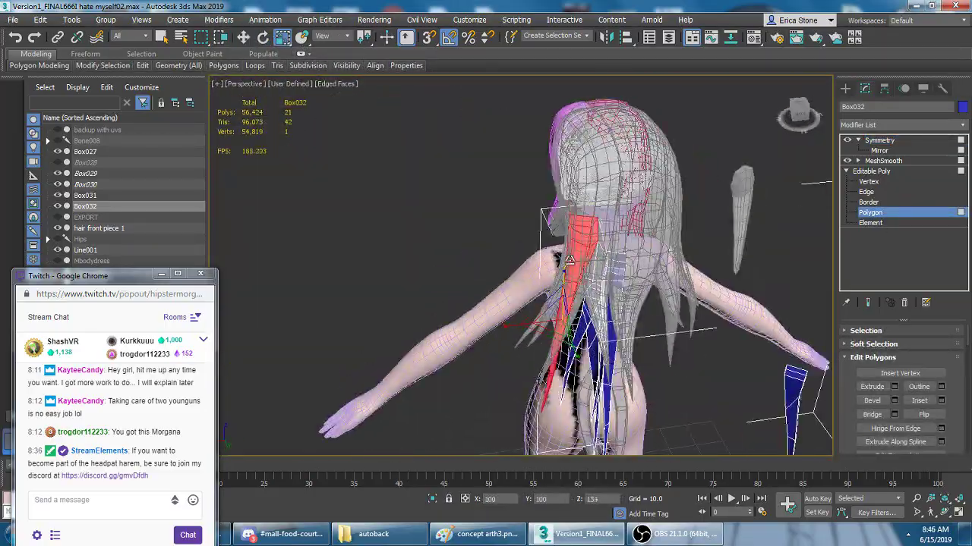
{"action": "key", "text": "shift+z"}
{"action": "key", "text": "shift+z"}
{"action": "key", "text": "shift+z"}
{"action": "key", "text": "ctrl+z"}
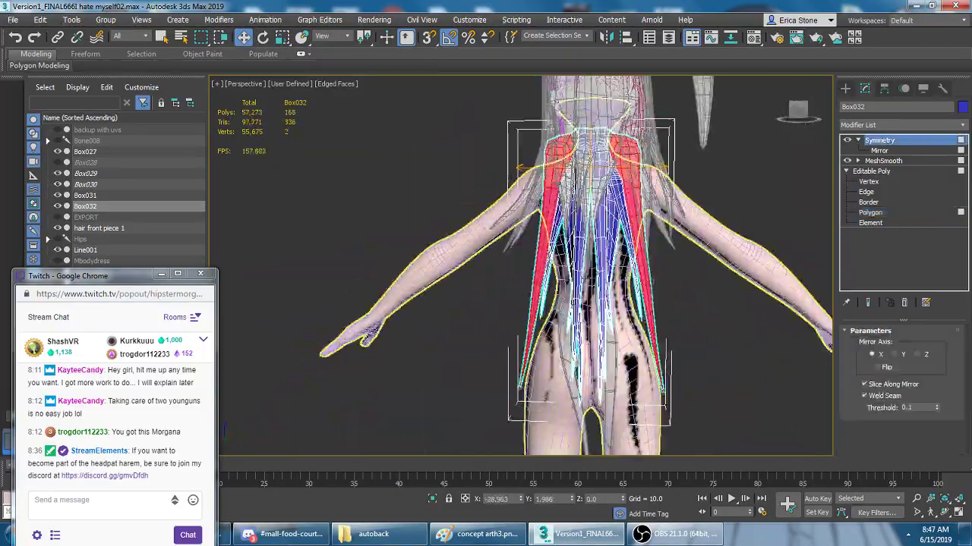
{"action": "key", "text": "shift+z"}
{"action": "key", "text": "shift+z"}
{"action": "key", "text": "shift+z"}
{"action": "key", "text": "shift+z"}
{"action": "key", "text": "shift+z"}
{"action": "key", "text": "shift+z"}
{"action": "key", "text": "shift+z"}
{"action": "key", "text": "alt+Tab"}
{"action": "double_click", "coordinate": [634, 282]}
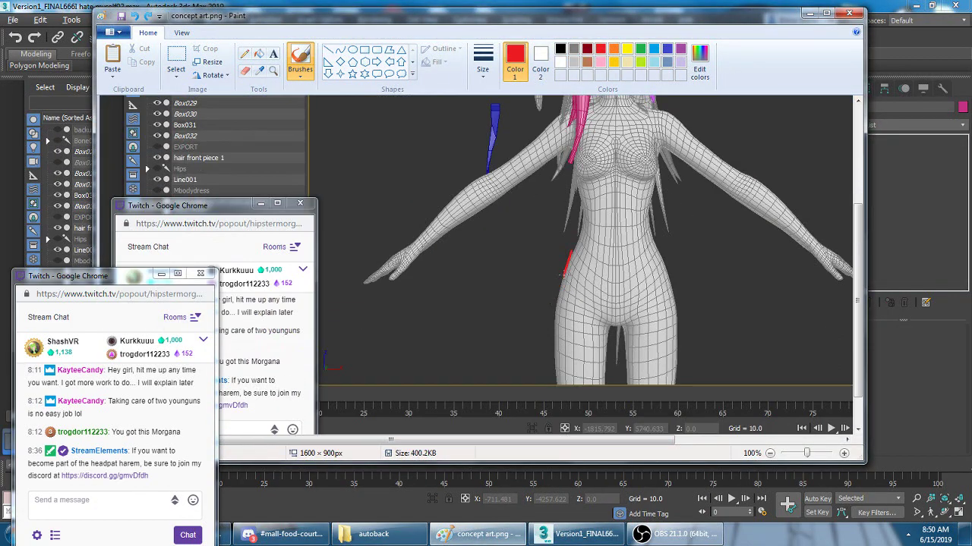
- Pick dark grey as the Paint colour and launch Photoshop from the Start menu
{"action": "left_click", "coordinate": [529, 137]}
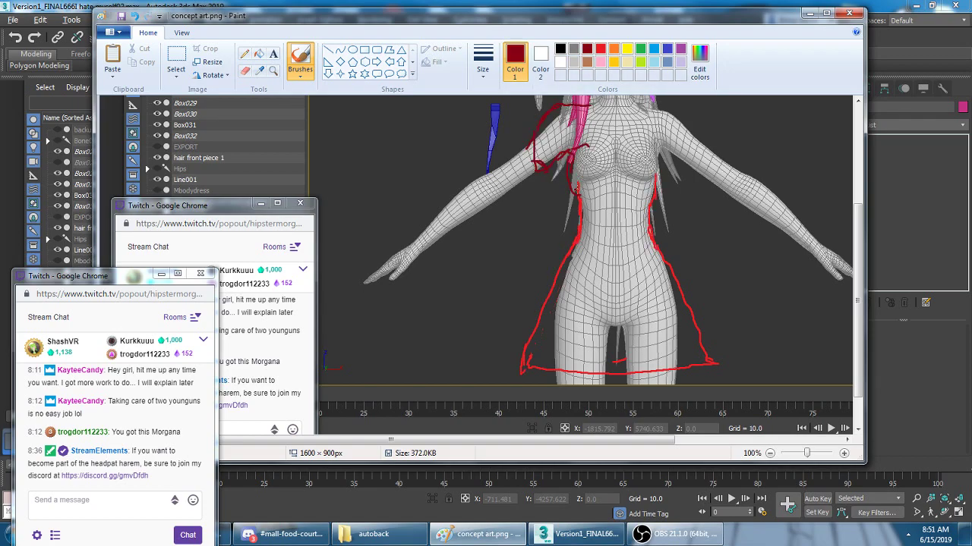
{"action": "key", "text": "super"}
{"action": "left_click", "coordinate": [91, 367]}
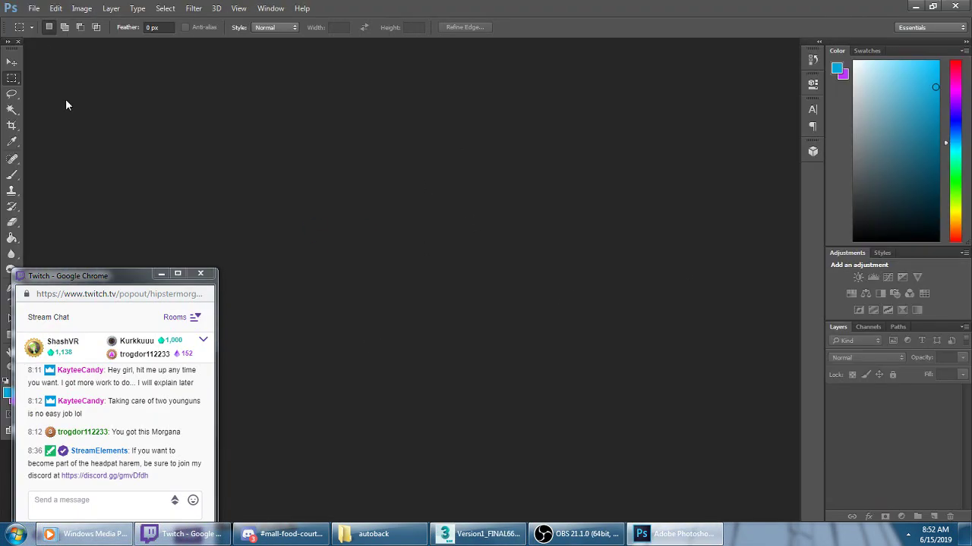
{"action": "left_click", "coordinate": [490, 535]}
- With a smaller brush, paint a red waist line and a blue left-shoulder outline
{"action": "key", "text": "alt+Tab"}
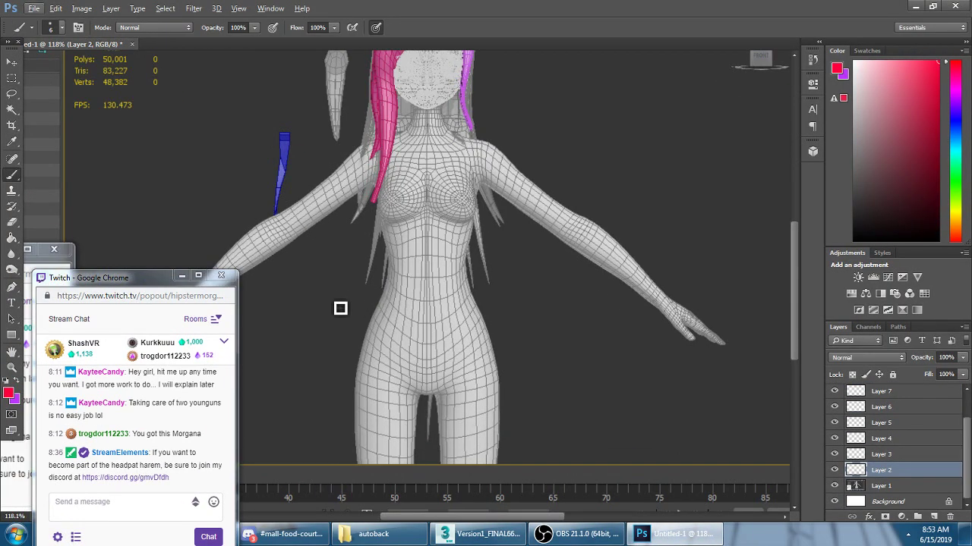
{"action": "key", "text": "bracketleft"}
{"action": "key", "text": "bracketleft"}
{"action": "key", "text": "bracketleft"}
{"action": "left_click_drag", "start_coordinate": [382, 287], "coordinate": [370, 302]}
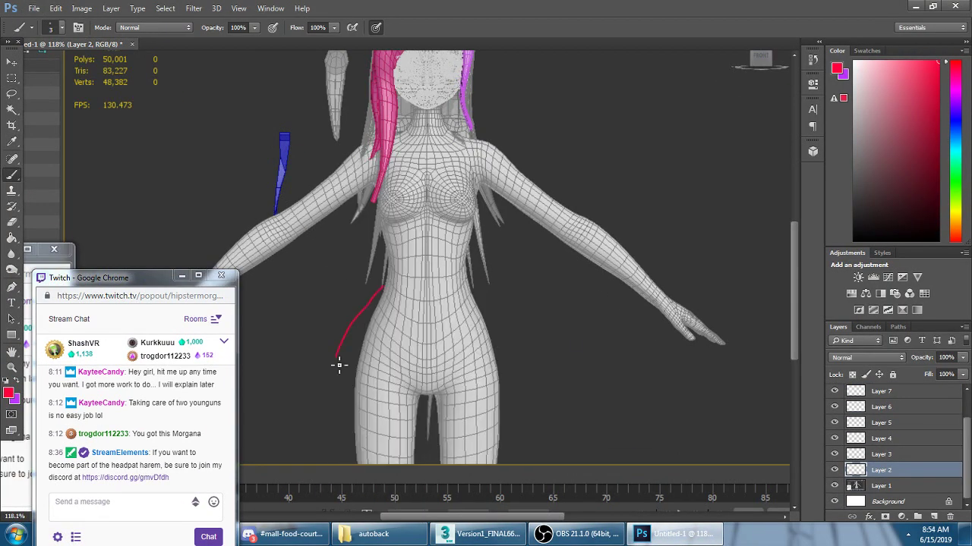
{"action": "left_click_drag", "start_coordinate": [372, 196], "coordinate": [400, 131]}
{"action": "scroll", "coordinate": [542, 294], "scroll_direction": "up", "scroll_amount": 2}
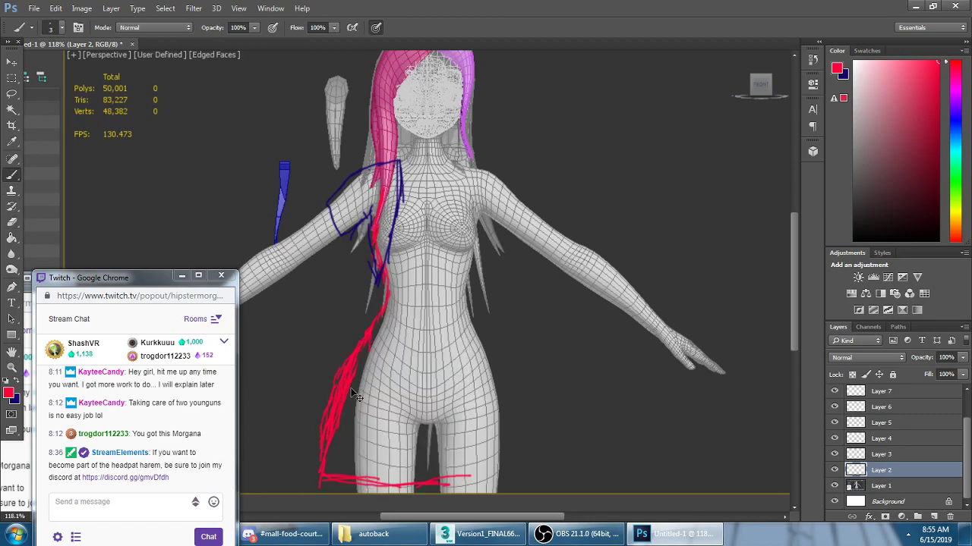
- Paint an orange trim around the waist, then select the dress layer with orange restored
{"action": "right_click", "coordinate": [918, 476]}
{"action": "key", "text": "Escape"}
{"action": "key", "text": "b"}
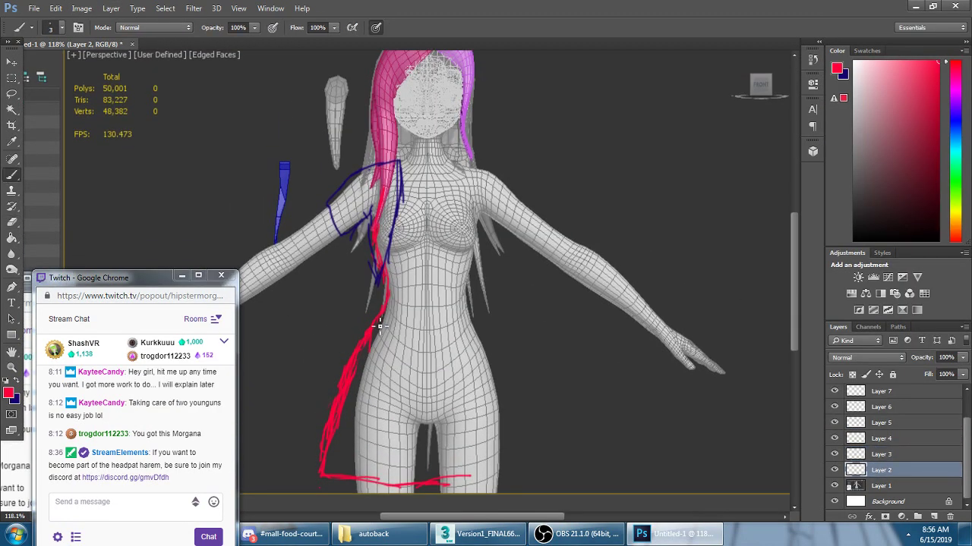
{"action": "key", "text": "x"}
{"action": "type", "text": "dress"}
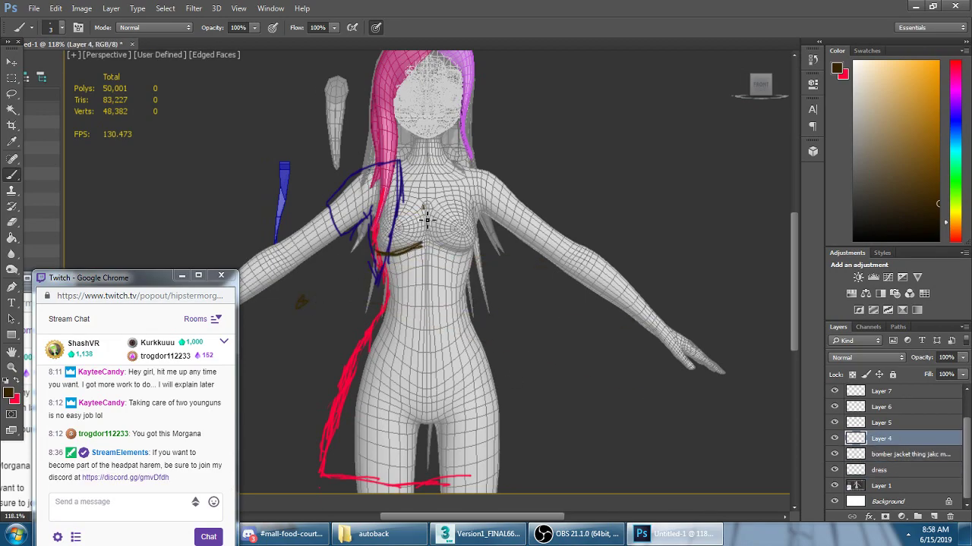
{"action": "type", "text": "8008"}
{"action": "left_click_drag", "start_coordinate": [374, 324], "coordinate": [477, 317]}
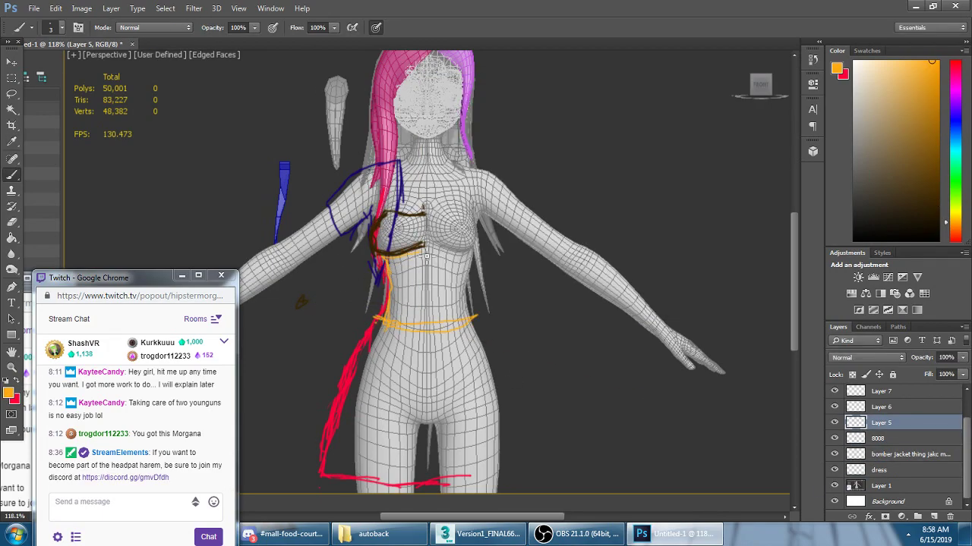
{"action": "key", "text": "x"}
{"action": "left_click", "coordinate": [427, 290], "text": "ctrl"}
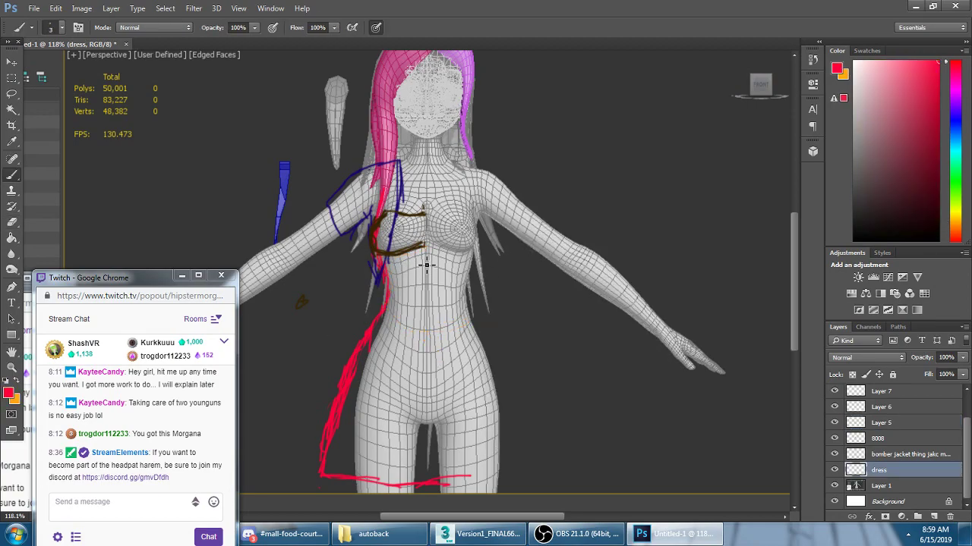
{"action": "key", "text": "x"}
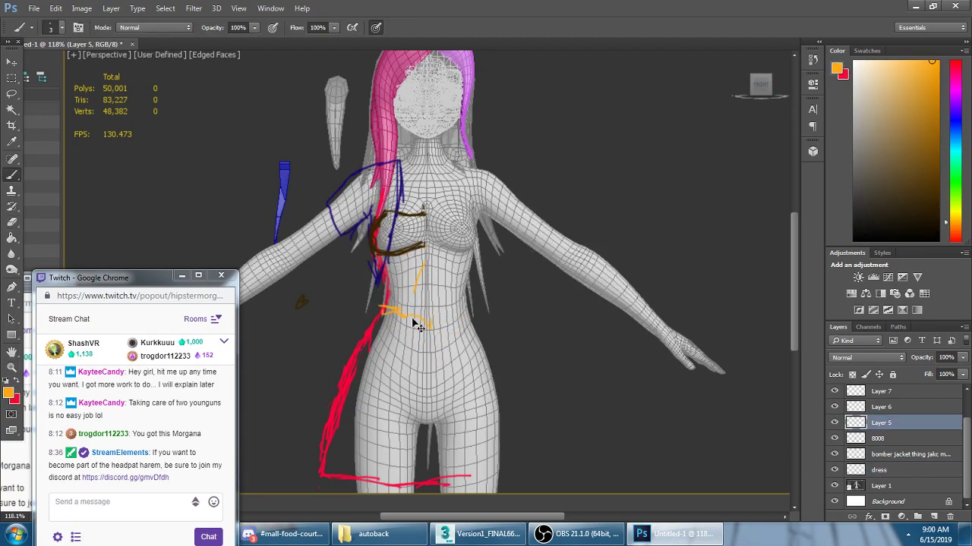
{"action": "scroll", "coordinate": [402, 304], "scroll_direction": "up", "scroll_amount": 3}
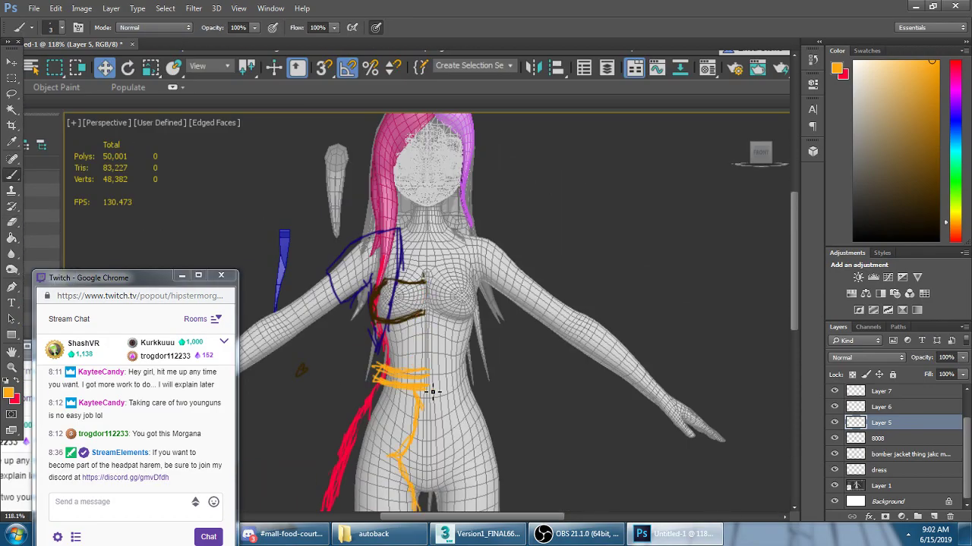
- Pick dark blue on the bomber jacket layer and paint a hem stroke on the dress layer
{"action": "scroll", "coordinate": [428, 393], "scroll_direction": "down", "scroll_amount": 3}
{"action": "scroll", "coordinate": [313, 283], "scroll_direction": "down", "scroll_amount": 3}
{"action": "scroll", "coordinate": [426, 304], "scroll_direction": "up", "scroll_amount": 3}
{"action": "scroll", "coordinate": [531, 289], "scroll_direction": "up", "scroll_amount": 3}
{"action": "key", "text": "b"}
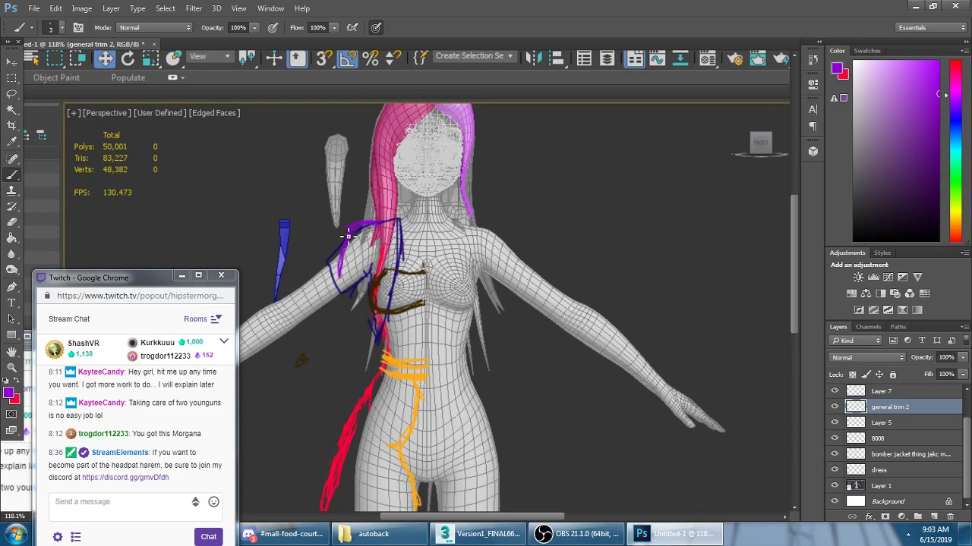
{"action": "scroll", "coordinate": [347, 236], "scroll_direction": "down", "scroll_amount": 3}
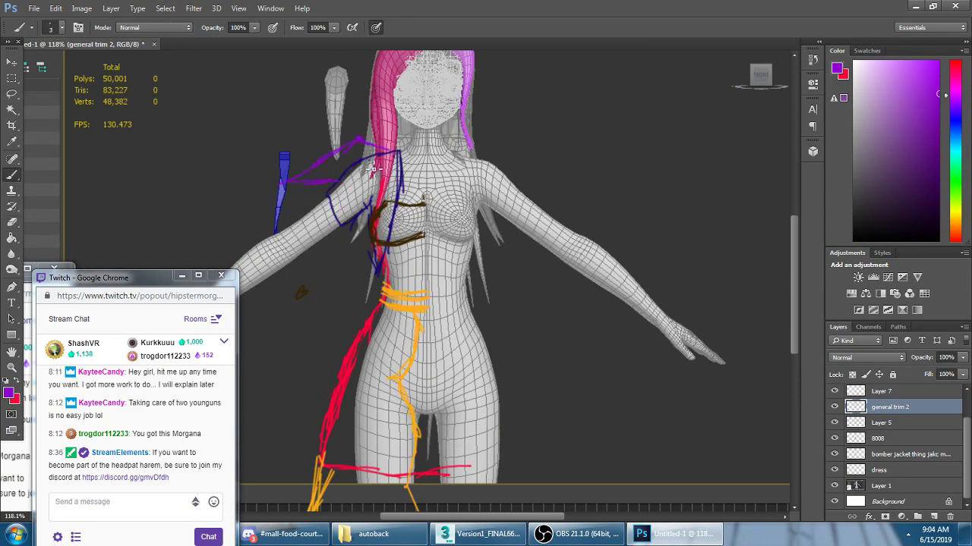
{"action": "left_click", "coordinate": [396, 180], "text": "ctrl"}
{"action": "left_click", "coordinate": [395, 179], "text": "alt"}
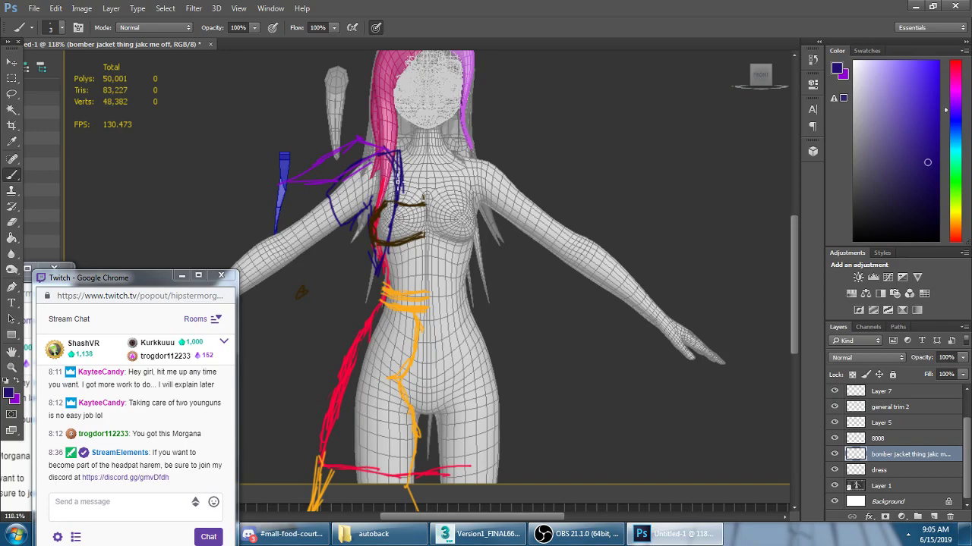
{"action": "left_click", "coordinate": [416, 161], "text": "ctrl"}
{"action": "left_click", "coordinate": [416, 161], "text": "alt"}
{"action": "scroll", "coordinate": [417, 227], "scroll_direction": "down", "scroll_amount": 3}
{"action": "left_click_drag", "start_coordinate": [376, 334], "coordinate": [391, 334]}
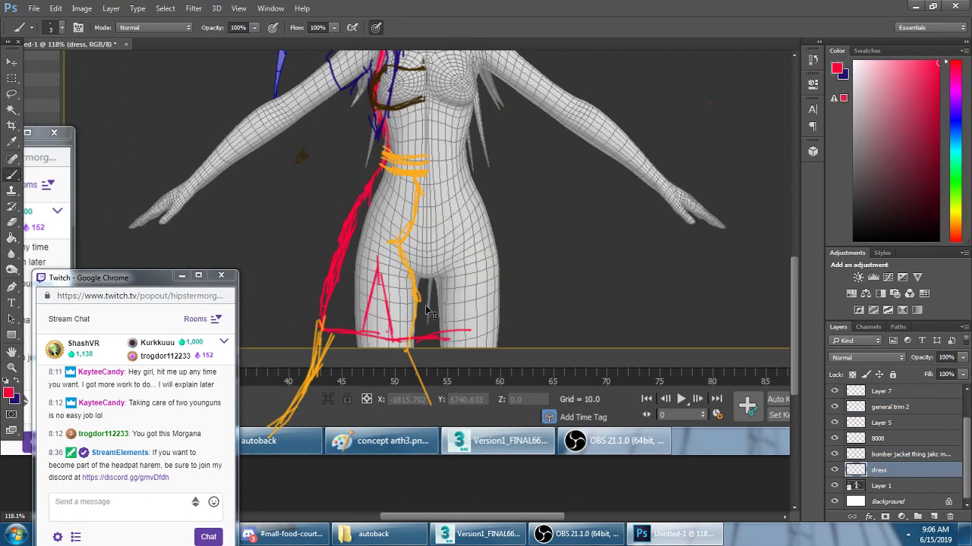
- Paint red hem and shoulder strokes on Layer 7, then return to 3ds Max
{"action": "key", "text": "b"}
{"action": "left_click", "coordinate": [389, 311], "text": "ctrl"}
{"action": "scroll", "coordinate": [413, 271], "scroll_direction": "down", "scroll_amount": 2}
{"action": "left_click_drag", "start_coordinate": [357, 248], "coordinate": [351, 303]}
{"action": "scroll", "coordinate": [350, 303], "scroll_direction": "up", "scroll_amount": 4}
{"action": "left_click", "coordinate": [334, 182], "text": "ctrl"}
{"action": "left_click_drag", "start_coordinate": [326, 197], "coordinate": [368, 161]}
{"action": "scroll", "coordinate": [303, 120], "scroll_direction": "down", "scroll_amount": 2}
{"action": "scroll", "coordinate": [303, 120], "scroll_direction": "up", "scroll_amount": 3}
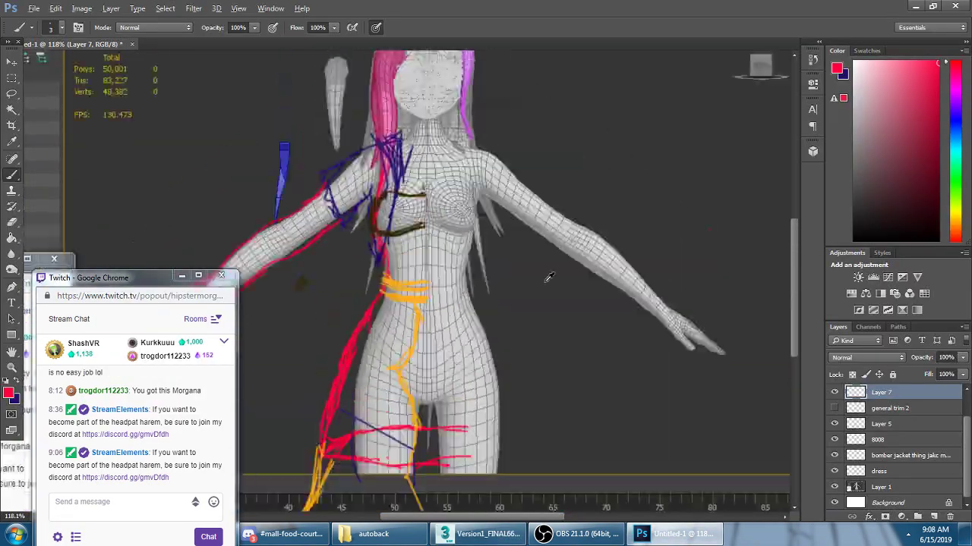
{"action": "key", "text": "alt+Tab"}
{"action": "left_click", "coordinate": [85, 217]}
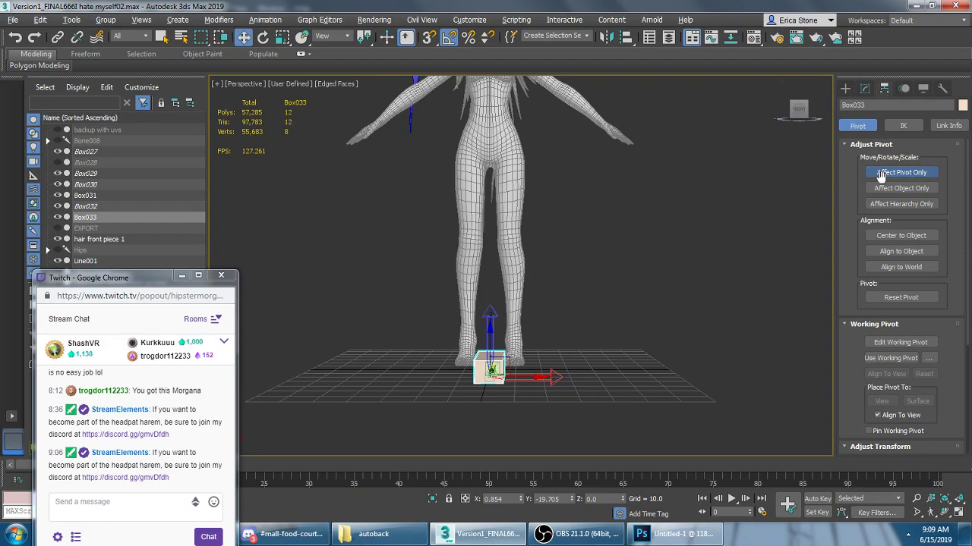
- Zoom onto Box033 in Polygon mode and set the viewport to Orthographic
{"action": "key", "text": "z"}
{"action": "key", "text": "4"}
{"action": "middle_click_drag", "start_coordinate": [636, 329], "coordinate": [486, 228], "text": "alt"}
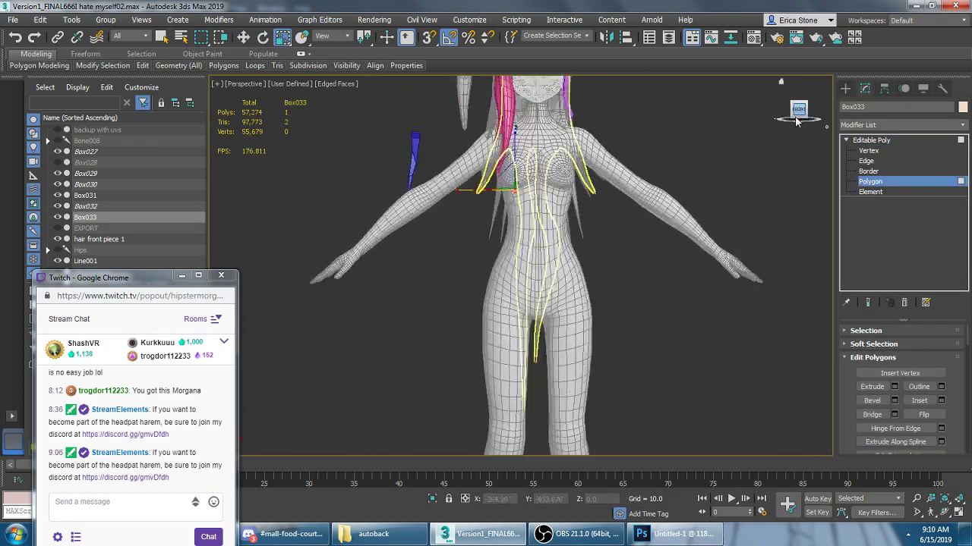
{"action": "scroll", "coordinate": [486, 228], "scroll_direction": "up", "scroll_amount": 4}
{"action": "left_click", "coordinate": [904, 125]}
{"action": "key", "text": "alt+Tab"}
{"action": "key", "text": "alt+Tab"}
{"action": "left_click", "coordinate": [251, 83]}
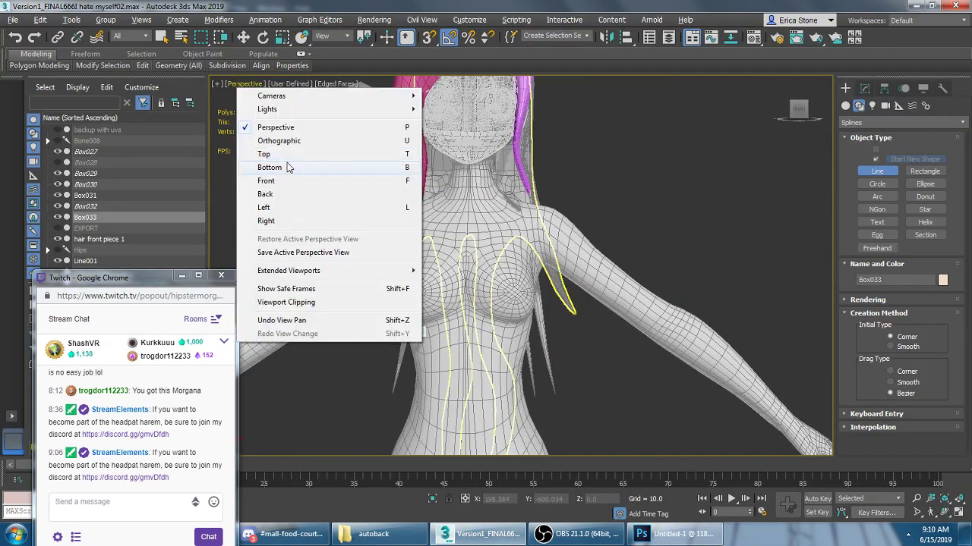
{"action": "scroll", "coordinate": [468, 294], "scroll_direction": "down", "scroll_amount": 3}
{"action": "scroll", "coordinate": [469, 294], "scroll_direction": "up", "scroll_amount": 5}
- Shift-drag Box033's edges to extrude a strip curving under the chest
{"action": "key", "text": "w"}
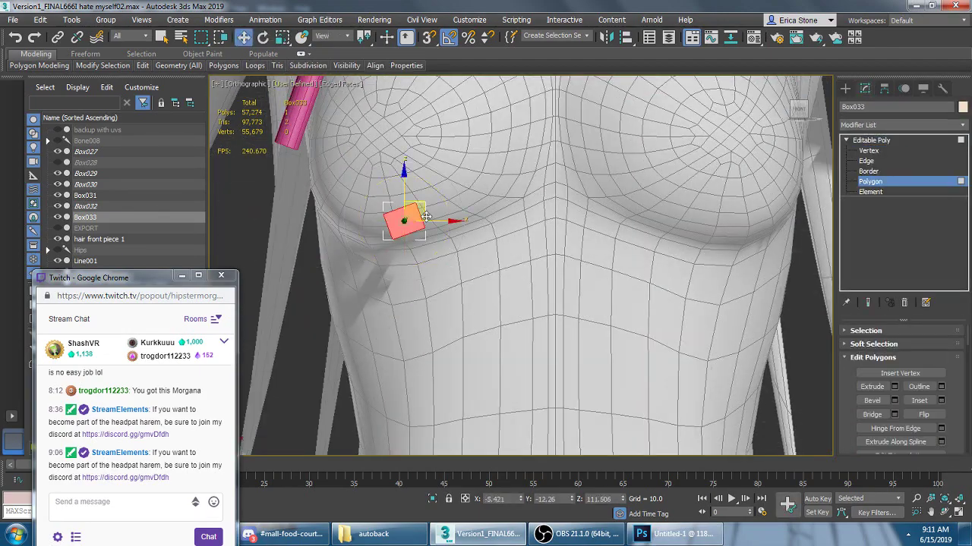
{"action": "key", "text": "2"}
{"action": "middle_click_drag", "start_coordinate": [406, 253], "coordinate": [580, 166], "text": "alt"}
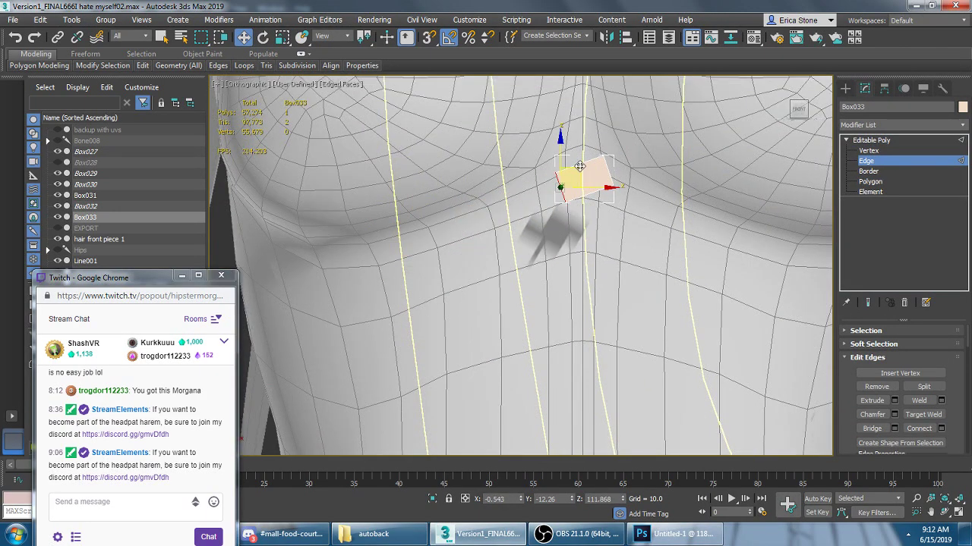
{"action": "key", "text": "e"}
{"action": "mouse_move", "coordinate": [417, 218]}
{"action": "middle_mouse_down", "text": "alt"}
{"action": "mouse_move", "coordinate": [296, 62]}
{"action": "mouse_move", "coordinate": [476, 113]}
{"action": "middle_mouse_up", "text": "alt"}
{"action": "key", "text": "5"}
{"action": "key", "text": "w"}
{"action": "key", "text": "2"}
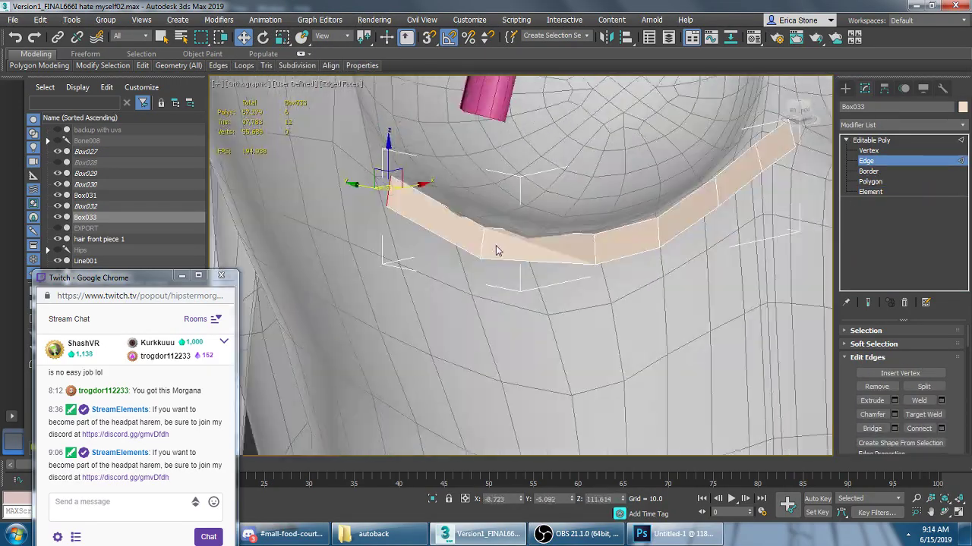
{"action": "mouse_move", "coordinate": [475, 113]}
{"action": "middle_mouse_down", "text": "alt"}
{"action": "mouse_move", "coordinate": [558, 283]}
{"action": "mouse_move", "coordinate": [598, 283]}
{"action": "middle_mouse_up", "text": "alt"}
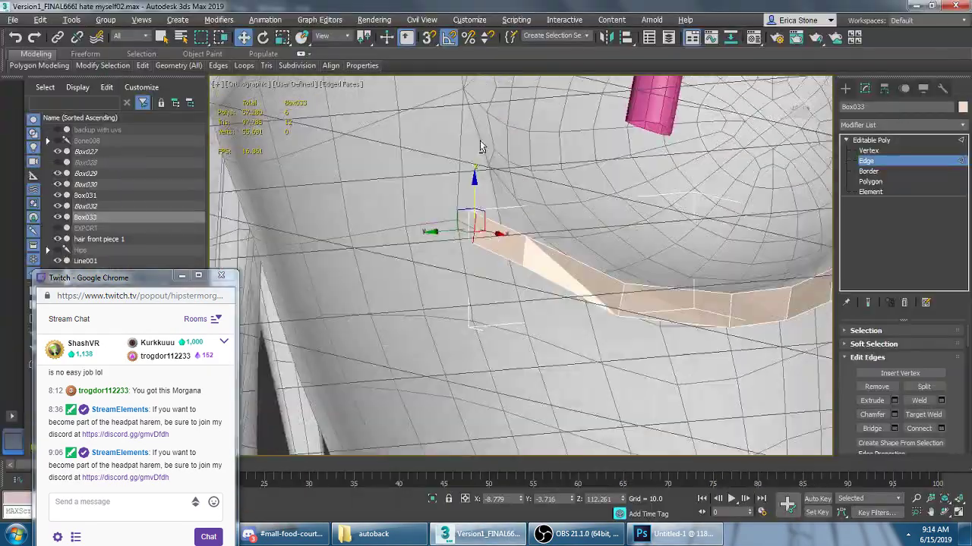
- Adjust the strip's vertices, checking the shape from above and the side
{"action": "key", "text": "1"}
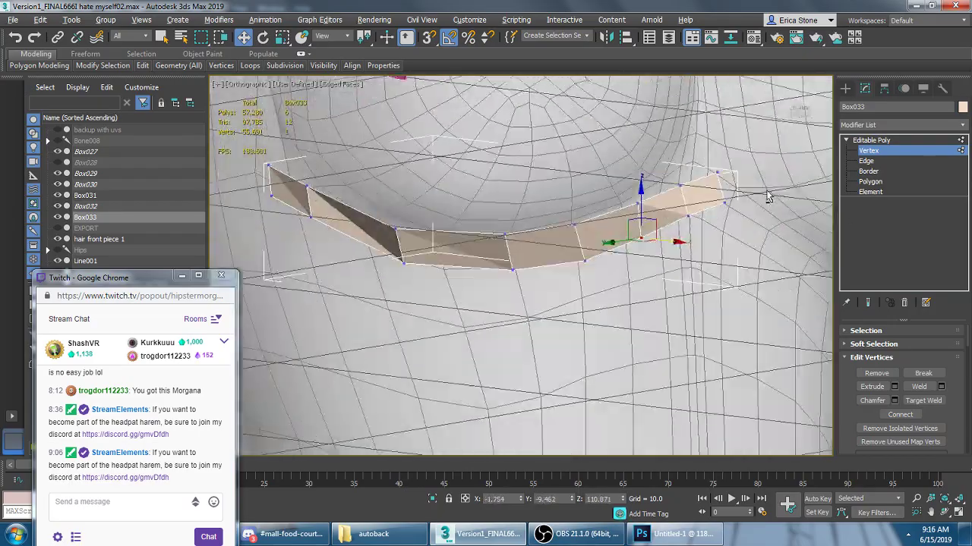
{"action": "key", "text": "2"}
{"action": "middle_click_drag", "start_coordinate": [768, 196], "coordinate": [365, 267], "text": "alt"}
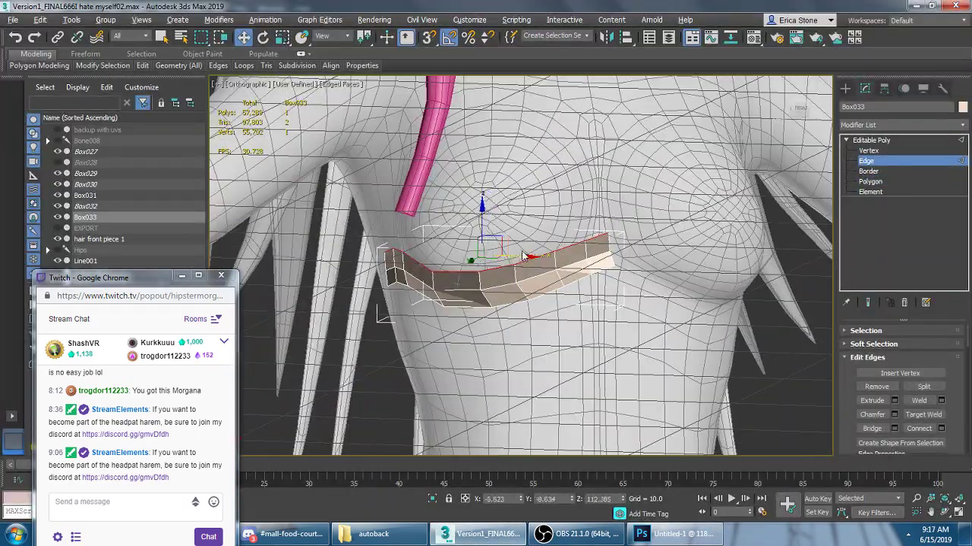
{"action": "key", "text": "1"}
{"action": "scroll", "coordinate": [524, 256], "scroll_direction": "up", "scroll_amount": 5}
{"action": "middle_click_drag", "start_coordinate": [524, 256], "coordinate": [405, 263], "text": "alt"}
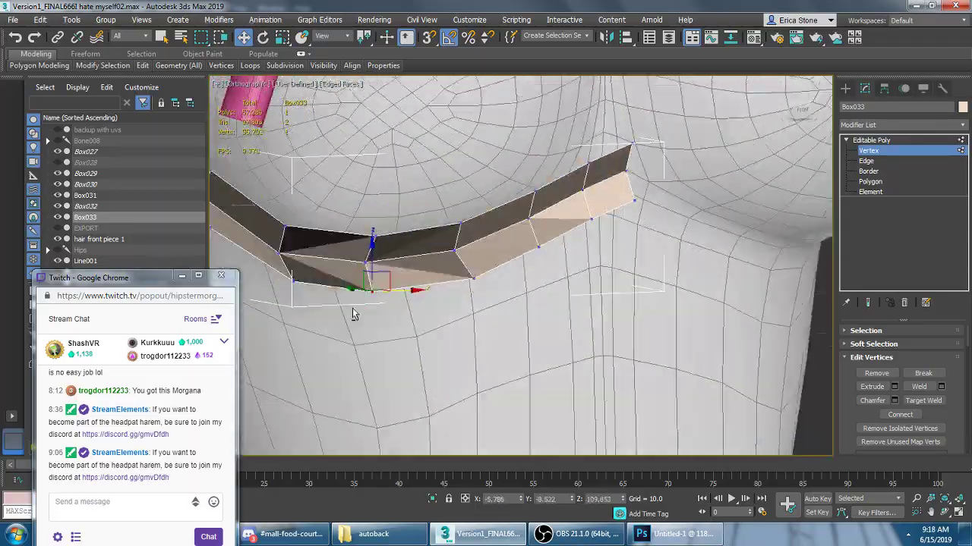
{"action": "mouse_move", "coordinate": [353, 314]}
{"action": "middle_mouse_down", "text": "alt"}
{"action": "mouse_move", "coordinate": [426, 274]}
{"action": "mouse_move", "coordinate": [383, 253]}
{"action": "middle_mouse_up", "text": "alt"}
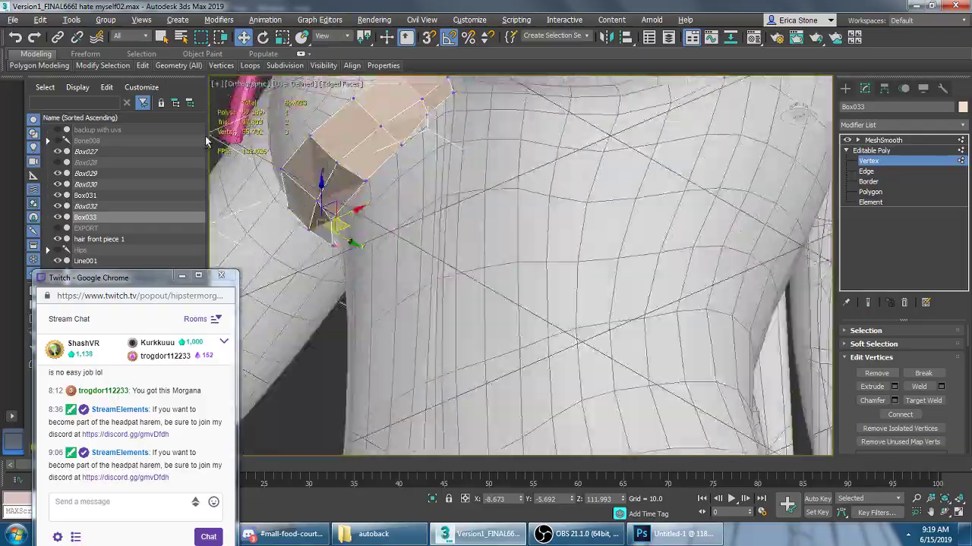
{"action": "middle_click_drag", "start_coordinate": [213, 141], "coordinate": [462, 166], "text": "alt"}
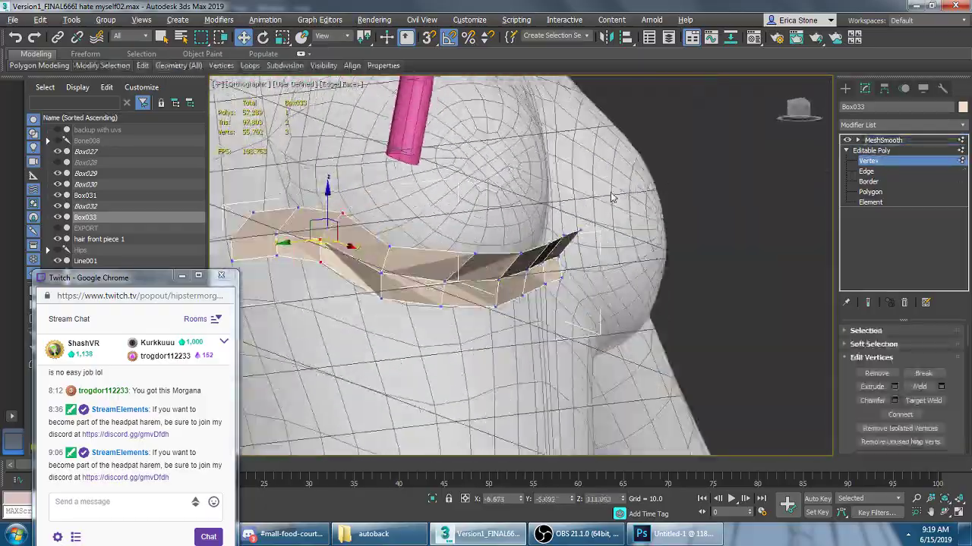
- Shift-drag border edges to add rows and move vertices over one side of the chest
{"action": "key", "text": "2"}
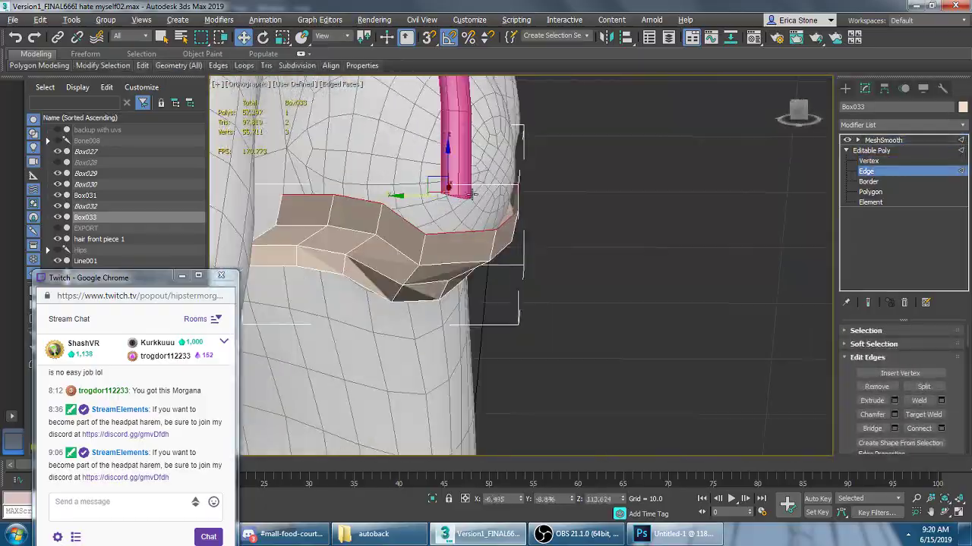
{"action": "middle_click_drag", "start_coordinate": [407, 199], "coordinate": [426, 196], "text": "alt"}
{"action": "key", "text": "1"}
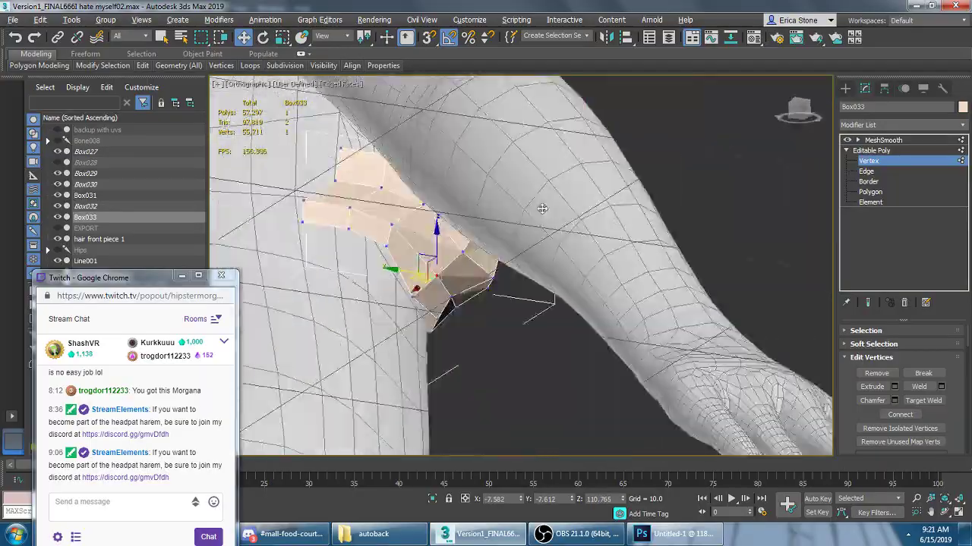
{"action": "middle_click_drag", "start_coordinate": [542, 208], "coordinate": [562, 190], "text": "alt"}
{"action": "scroll", "coordinate": [574, 172], "scroll_direction": "up", "scroll_amount": 2}
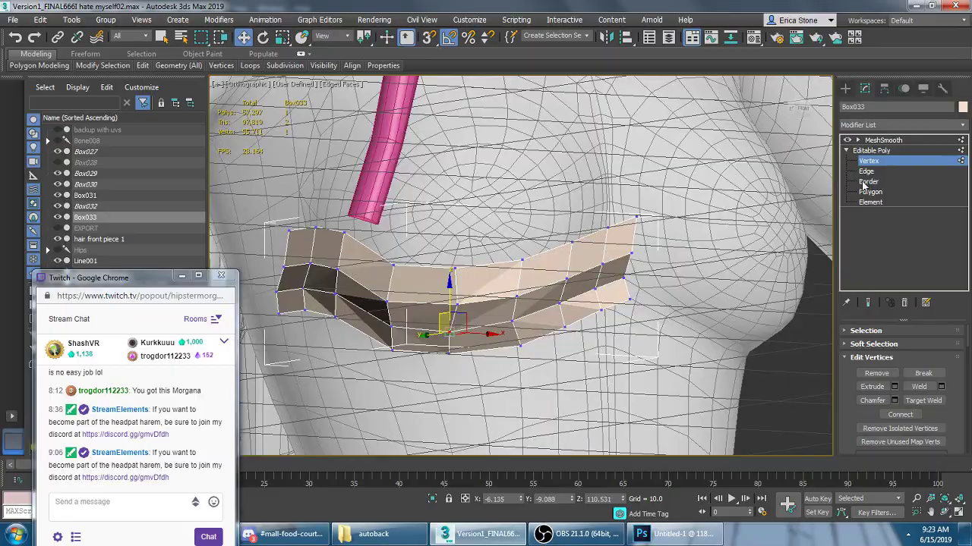
{"action": "middle_click_drag", "start_coordinate": [532, 266], "coordinate": [409, 289], "text": "alt"}
{"action": "scroll", "coordinate": [408, 289], "scroll_direction": "up", "scroll_amount": 3}
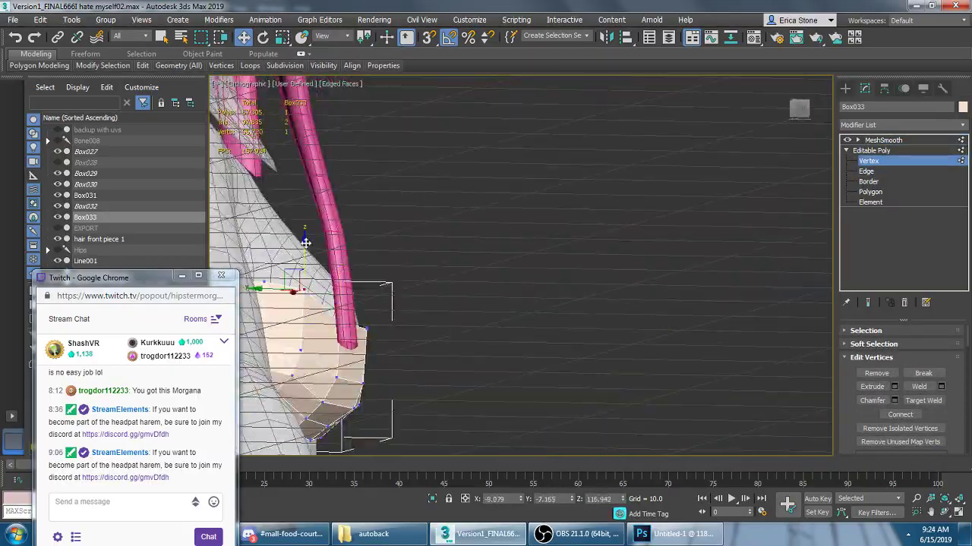
{"action": "mouse_move", "coordinate": [305, 243]}
{"action": "middle_mouse_down", "text": "alt"}
{"action": "mouse_move", "coordinate": [479, 267]}
{"action": "mouse_move", "coordinate": [528, 186]}
{"action": "middle_mouse_up", "text": "alt"}
- Refine the plate's vertices from a lower front view
{"action": "key", "text": "2"}
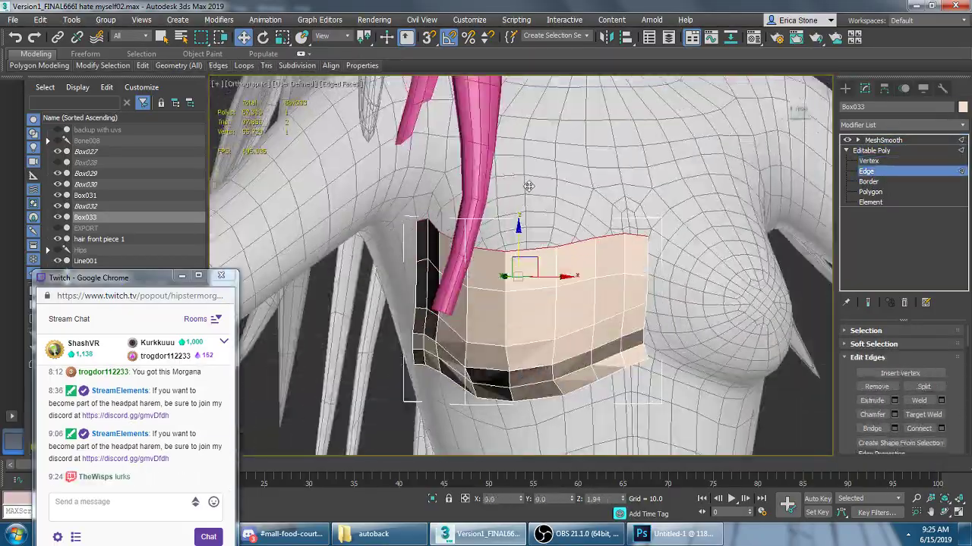
{"action": "key", "text": "1"}
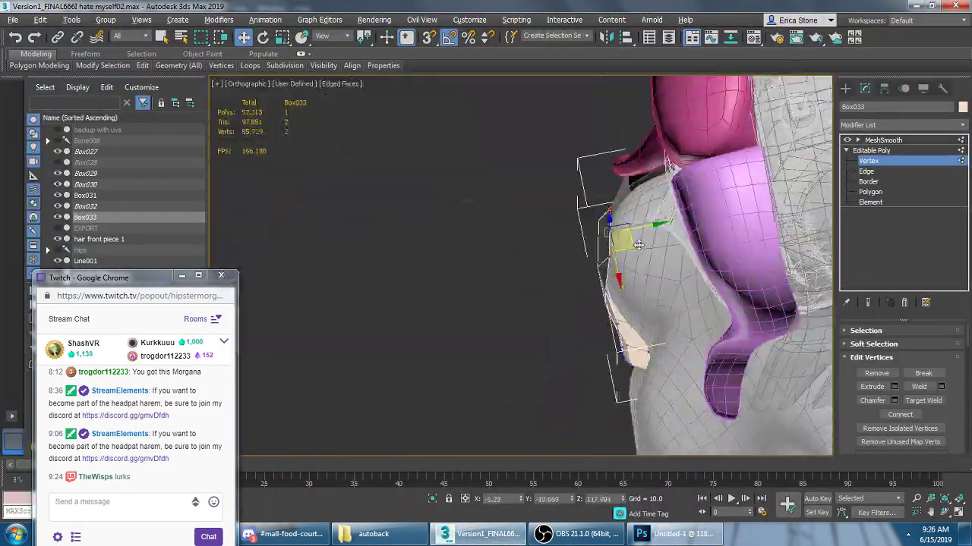
{"action": "middle_click_drag", "start_coordinate": [630, 249], "coordinate": [681, 330], "text": "alt"}
{"action": "scroll", "coordinate": [577, 307], "scroll_direction": "down", "scroll_amount": 5}
{"action": "scroll", "coordinate": [455, 227], "scroll_direction": "up", "scroll_amount": 8}
{"action": "scroll", "coordinate": [414, 167], "scroll_direction": "down", "scroll_amount": 1}
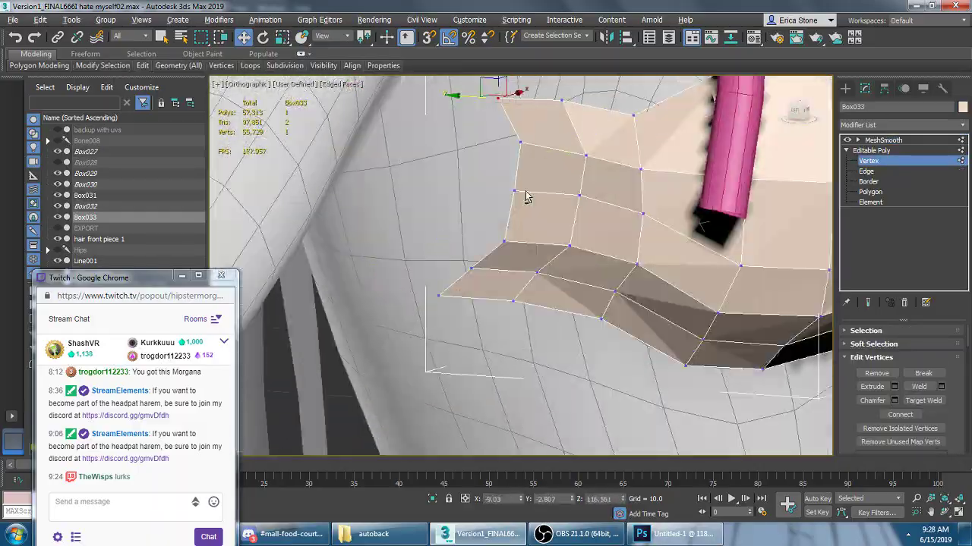
- Add a Symmetry modifier on X with Flip and Weld Seam to mirror the plate
{"action": "scroll", "coordinate": [414, 167], "scroll_direction": "down", "scroll_amount": 5}
{"action": "left_click", "coordinate": [903, 124]}
{"action": "left_click", "coordinate": [903, 455]}
{"action": "left_click", "coordinate": [867, 182]}
- Tweak the plate's vertices from side and front views, then switch to Photoshop
{"action": "mouse_move", "coordinate": [532, 266]}
{"action": "middle_mouse_down", "text": "alt"}
{"action": "mouse_move", "coordinate": [421, 269]}
{"action": "mouse_move", "coordinate": [455, 251]}
{"action": "middle_mouse_up", "text": "alt"}
{"action": "scroll", "coordinate": [425, 251], "scroll_direction": "up", "scroll_amount": 4}
{"action": "mouse_move", "coordinate": [394, 250]}
{"action": "middle_mouse_down"}
{"action": "mouse_move", "coordinate": [301, 218]}
{"action": "mouse_move", "coordinate": [642, 233]}
{"action": "middle_mouse_up"}
{"action": "scroll", "coordinate": [642, 233], "scroll_direction": "down", "scroll_amount": 5}
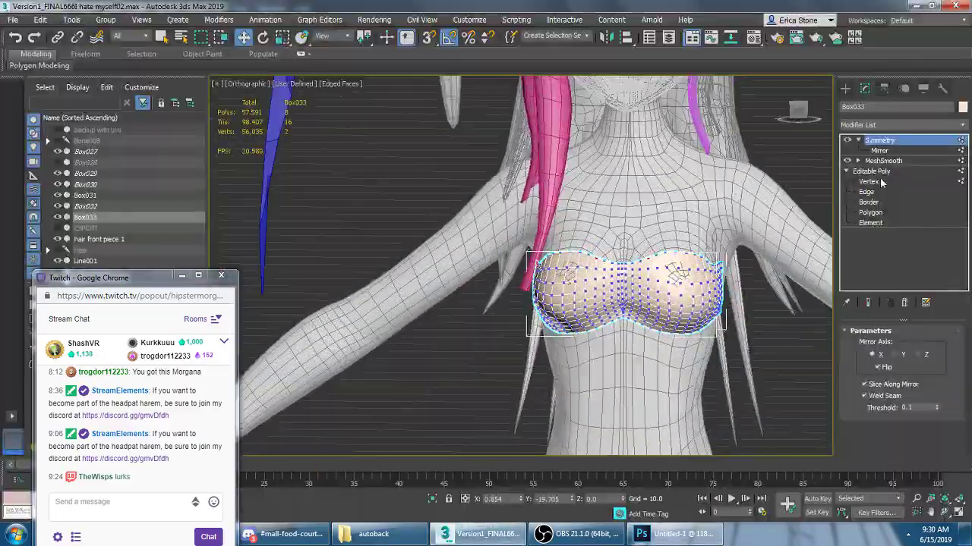
{"action": "scroll", "coordinate": [471, 162], "scroll_direction": "up", "scroll_amount": 5}
{"action": "middle_click_drag", "start_coordinate": [470, 162], "coordinate": [641, 231], "text": "alt"}
{"action": "scroll", "coordinate": [641, 232], "scroll_direction": "down", "scroll_amount": 5}
{"action": "scroll", "coordinate": [485, 175], "scroll_direction": "up", "scroll_amount": 3}
{"action": "mouse_move", "coordinate": [485, 174]}
{"action": "middle_mouse_down", "text": "alt"}
{"action": "mouse_move", "coordinate": [425, 175]}
{"action": "mouse_move", "coordinate": [488, 165]}
{"action": "middle_mouse_up", "text": "alt"}
{"action": "scroll", "coordinate": [488, 165], "scroll_direction": "down", "scroll_amount": 3}
{"action": "left_click", "coordinate": [879, 140]}
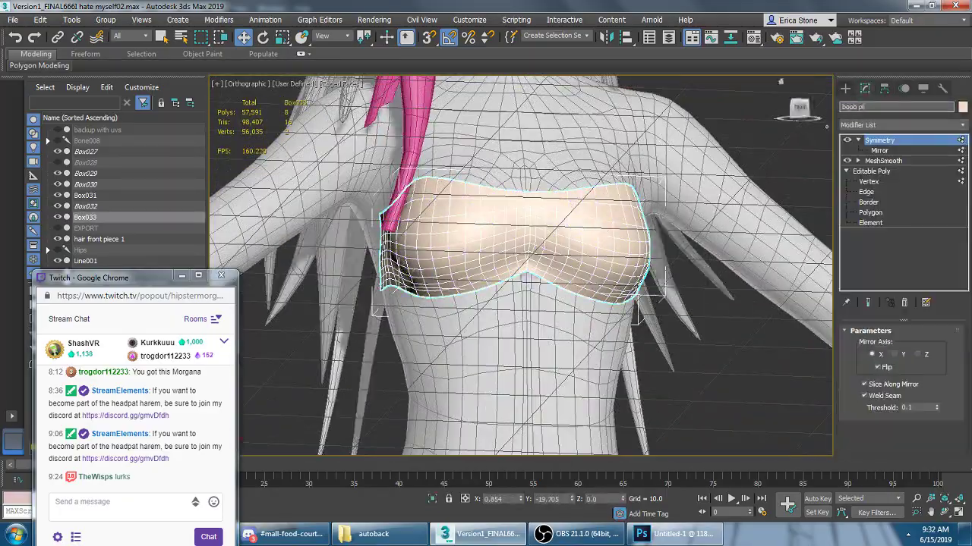
{"action": "left_click", "coordinate": [668, 534]}
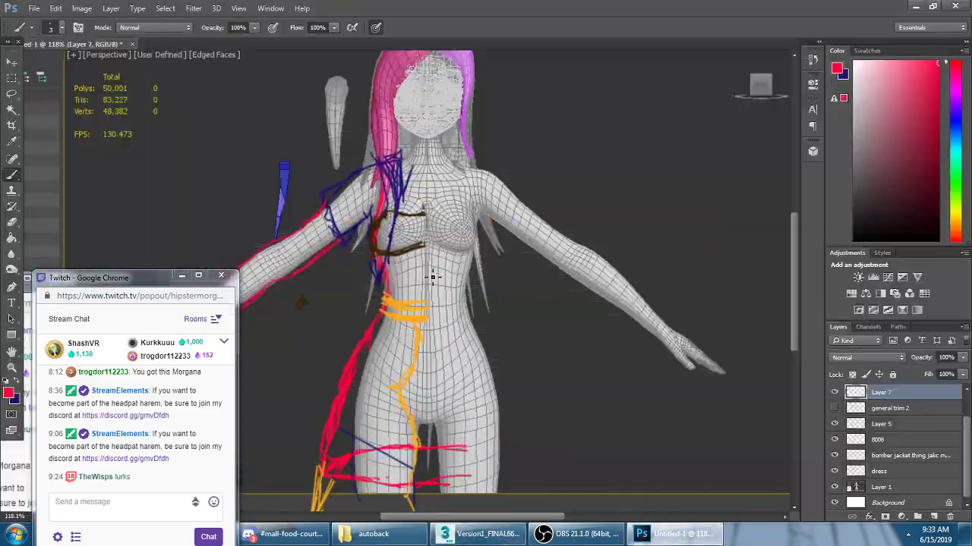
- Make Layer 7 the active painting layer in Photoshop, then go back to 3ds Max
{"action": "scroll", "coordinate": [398, 173], "scroll_direction": "up", "scroll_amount": 2}
{"action": "scroll", "coordinate": [398, 173], "scroll_direction": "down", "scroll_amount": 4}
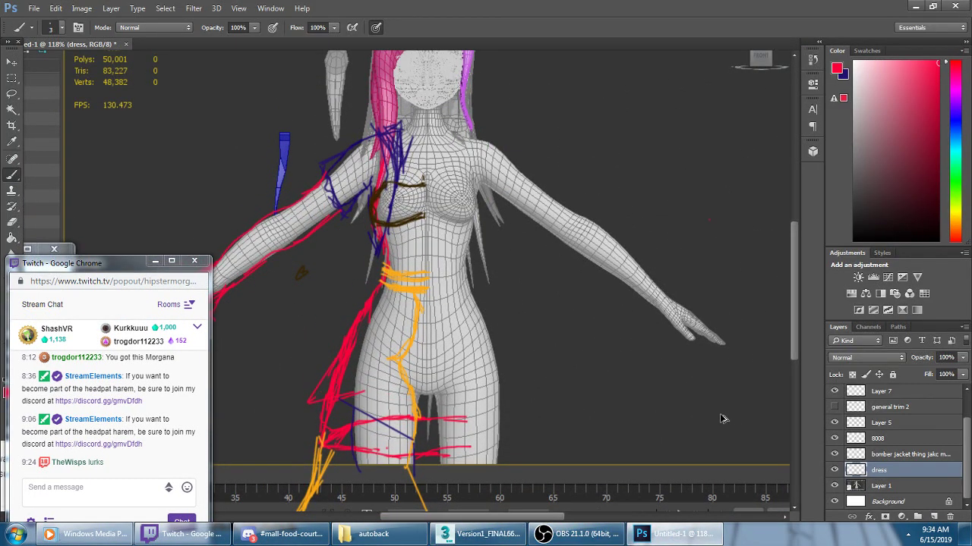
{"action": "left_click", "coordinate": [884, 393]}
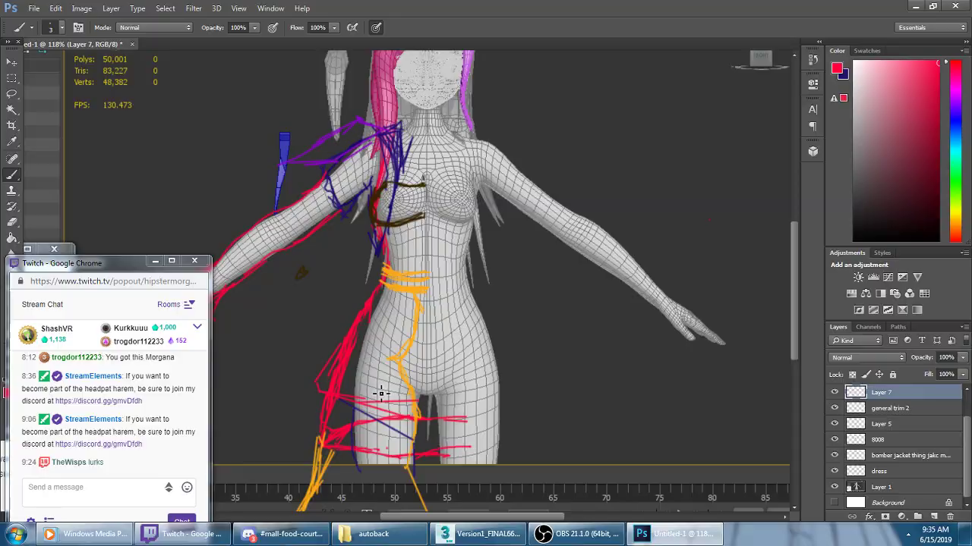
{"action": "key", "text": "alt+Tab"}
{"action": "key", "text": "ctrl+shift+Escape"}
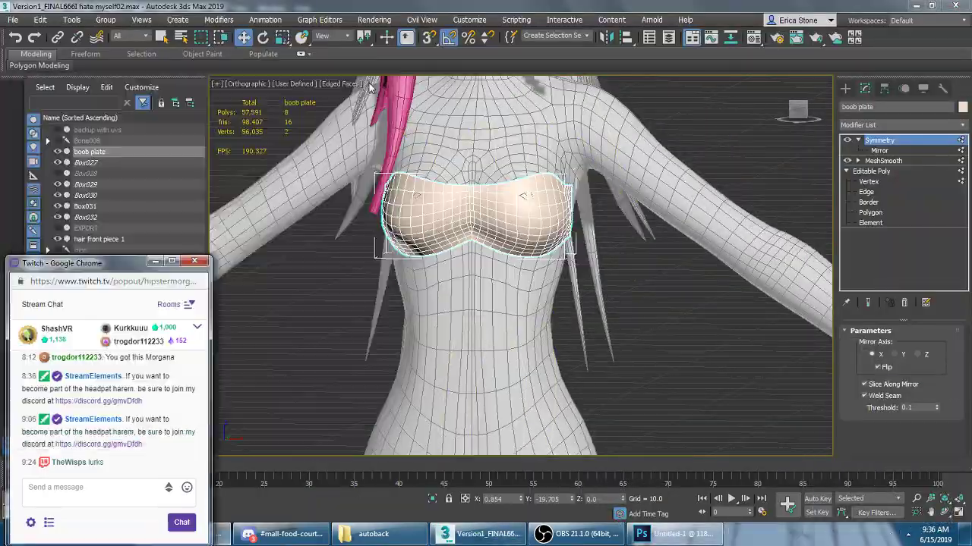
- Switch from the finished 3ds Max scene to the OBS Studio streaming window
{"action": "key", "text": "alt+Tab"}
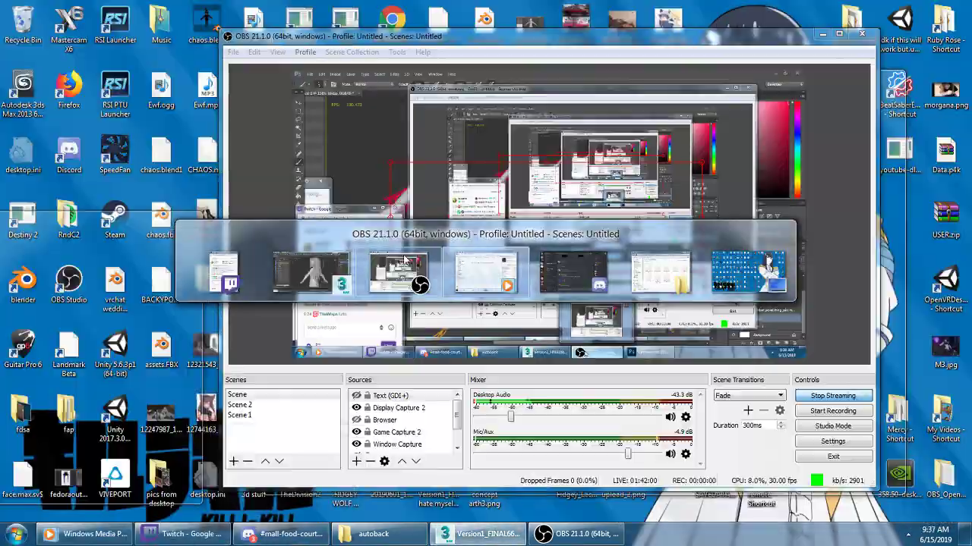
{"action": "key", "text": "alt+Tab"}
{"action": "key", "text": "alt+Tab"}
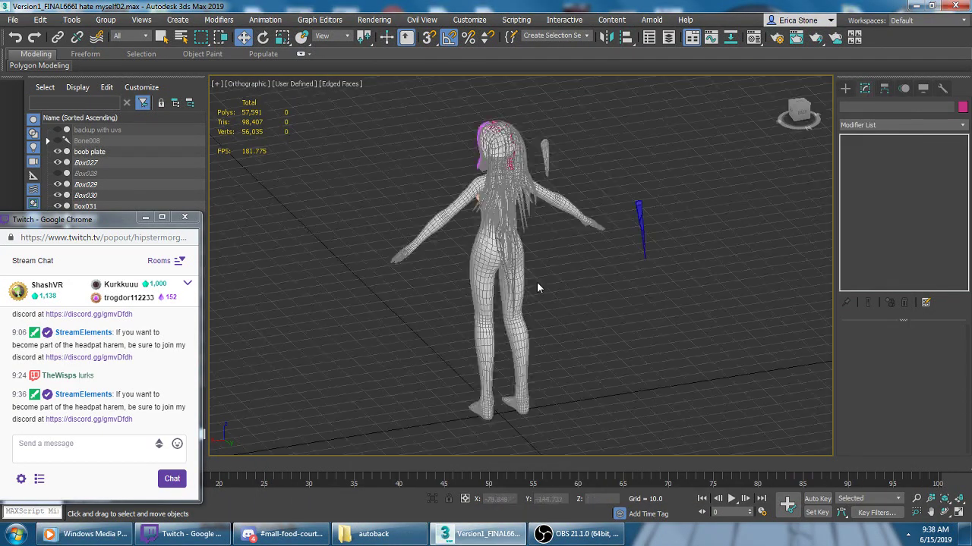
{"action": "key", "text": "alt+Tab"}
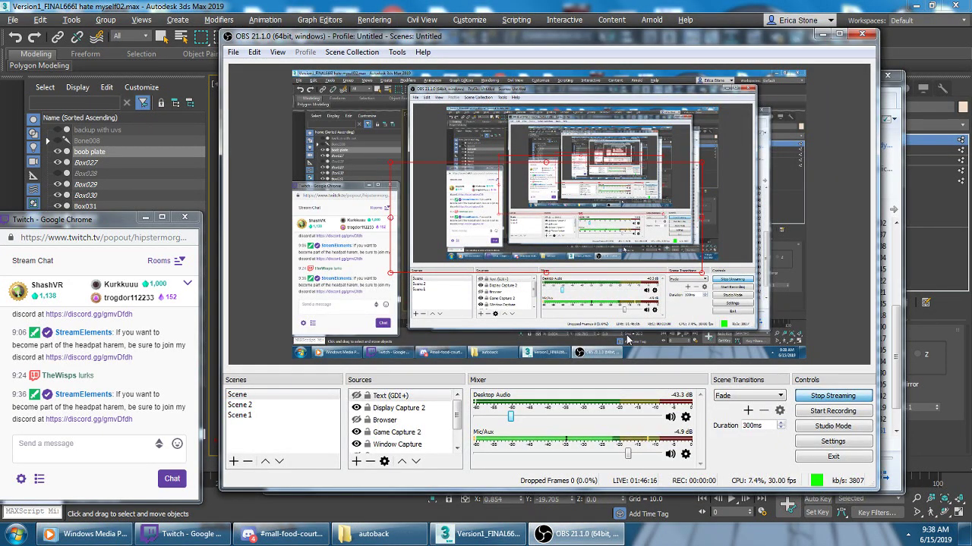